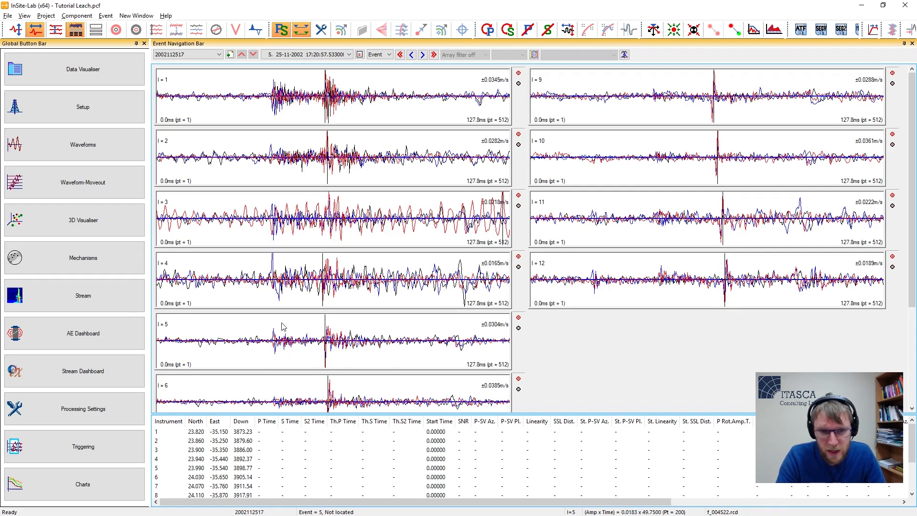
# Step: Examine the RMS trace and individual channel waveforms of instrument 5, returning to the view of all instruments
pyautogui.doubleClick(293, 358)
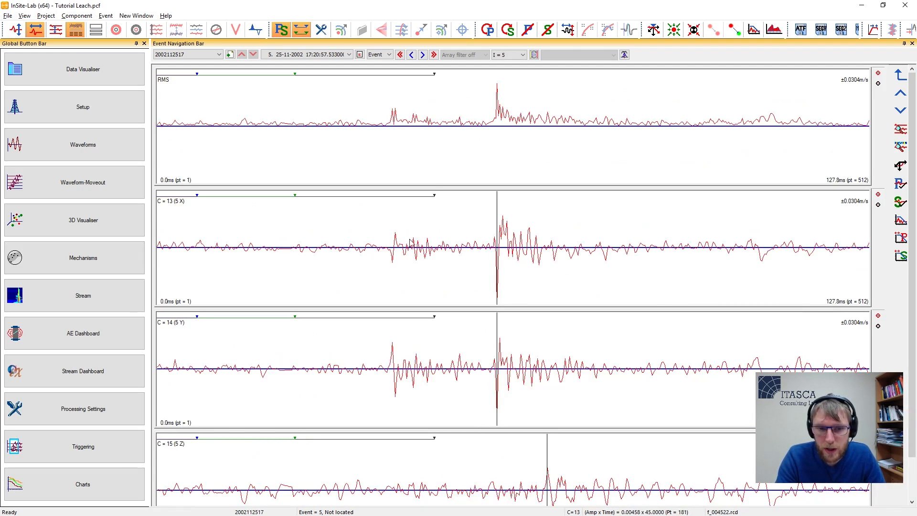
pyautogui.scroll(-2, 429, 231)
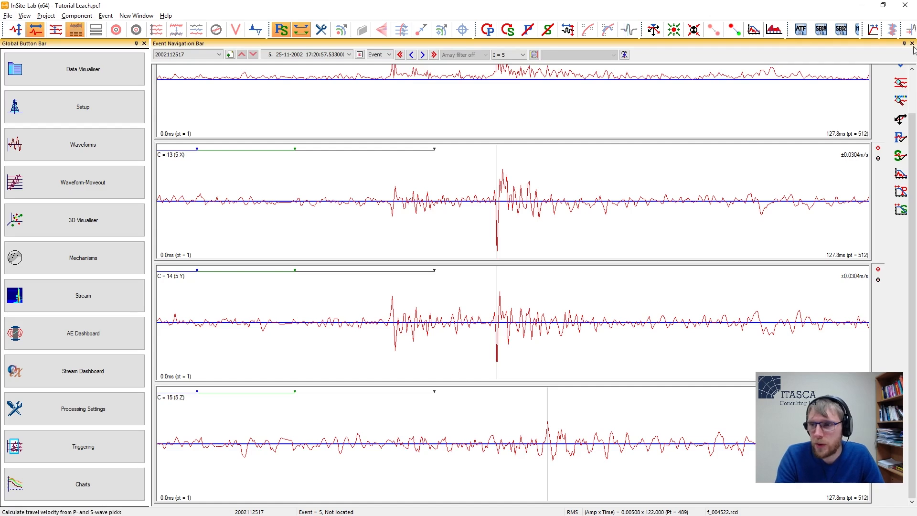
pyautogui.scroll(2, 859, 107)
pyautogui.click(894, 80)
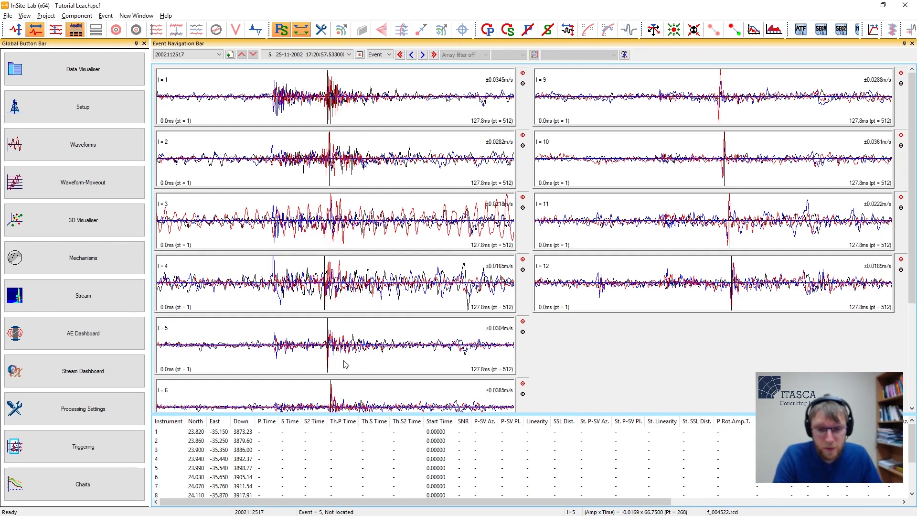
# Step: Set the auto-picking method in the processing settings to RMS Amplitude, keeping first-peak picking for P-waves
pyautogui.click(80, 418)
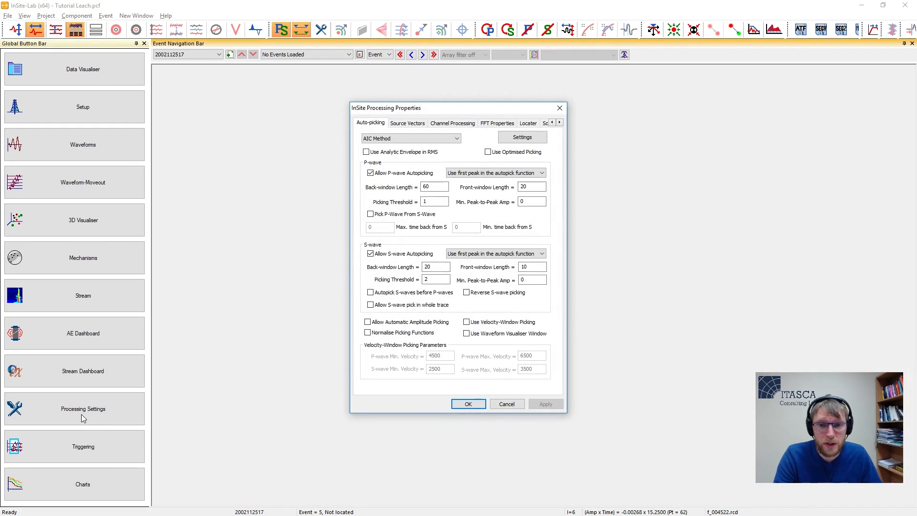
pyautogui.click(377, 139)
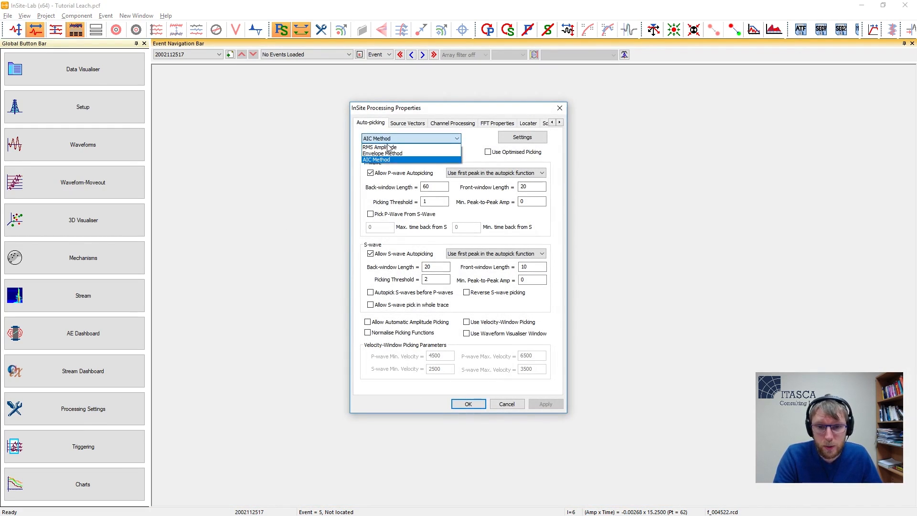
pyautogui.click(400, 150)
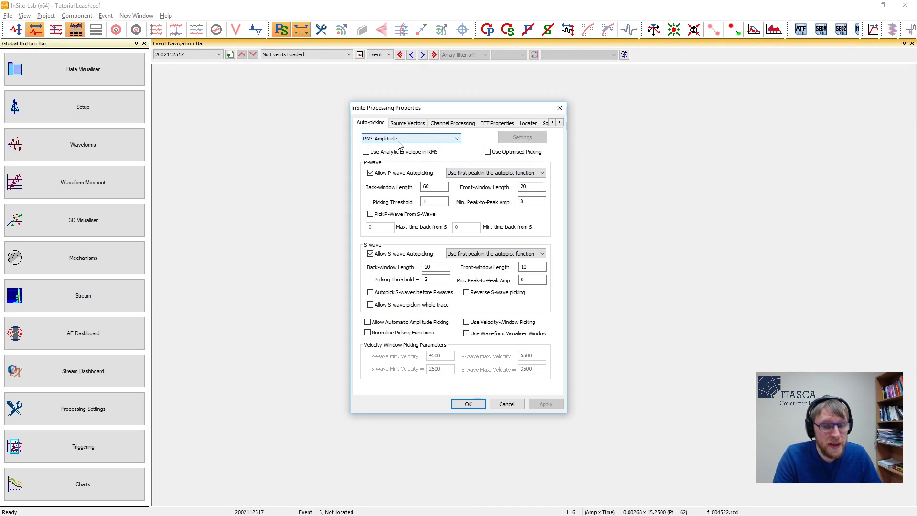
pyautogui.click(398, 142)
pyautogui.click(398, 142)
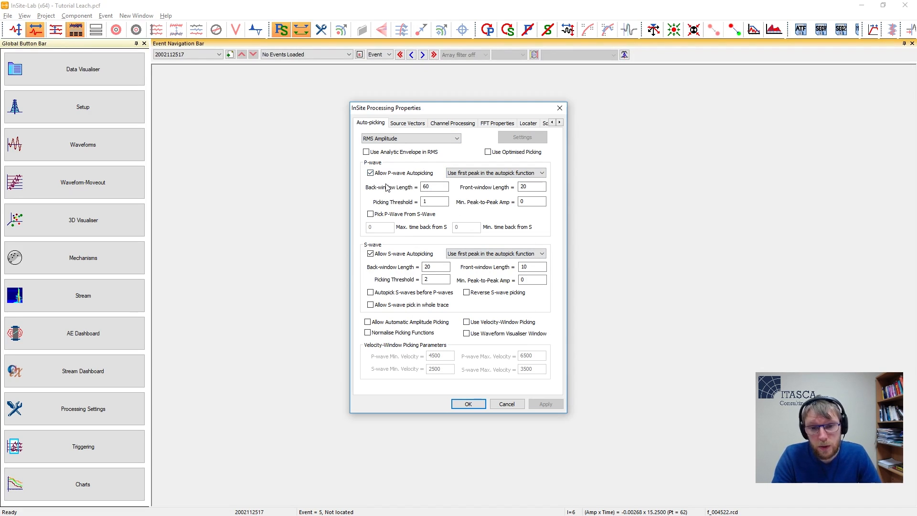
pyautogui.click(481, 175)
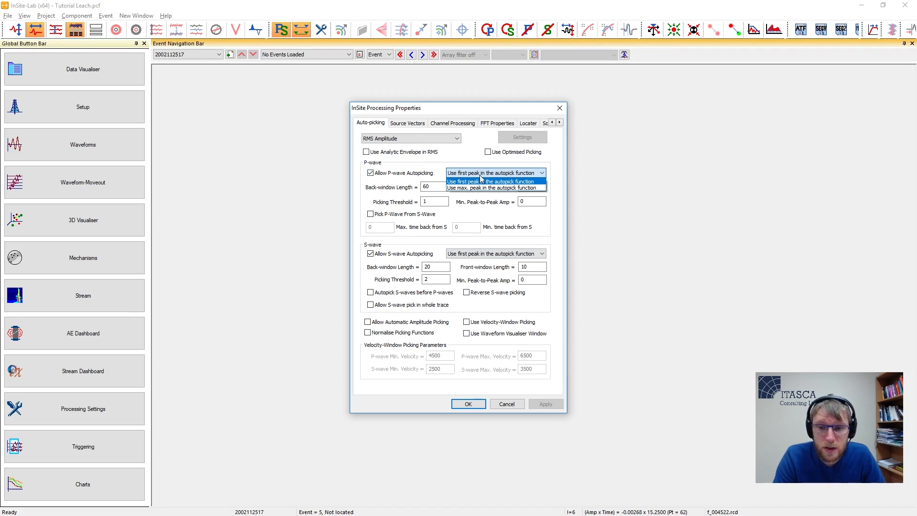
pyautogui.click(534, 175)
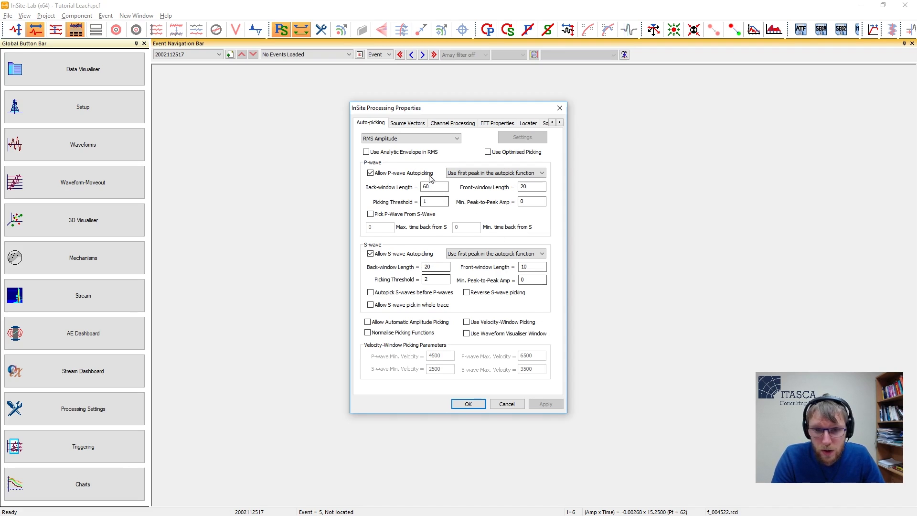
pyautogui.click(469, 404)
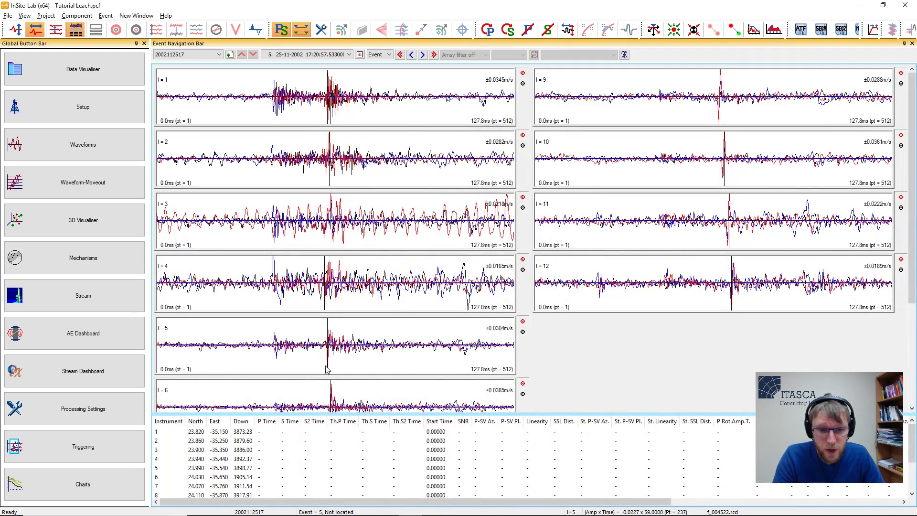
# Step: Open channel 14 (5 Y) of instrument 5 and compare its waveform with the P- and S-wave autopick functions and thresholds
pyautogui.doubleClick(372, 371)
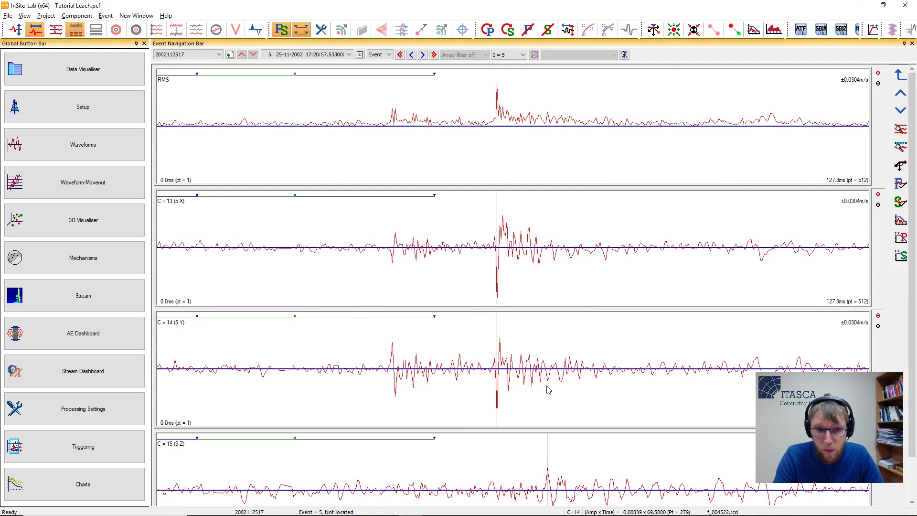
pyautogui.doubleClick(566, 397)
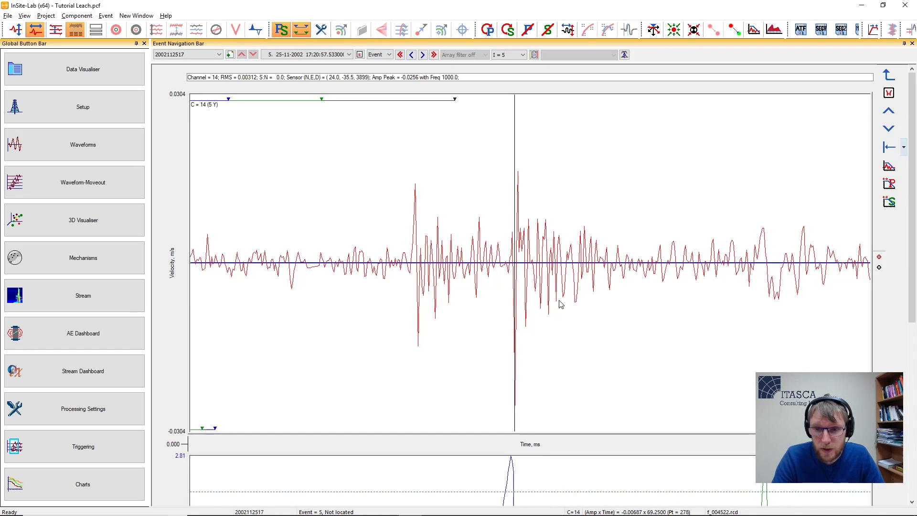
pyautogui.scroll(-6, 571, 289)
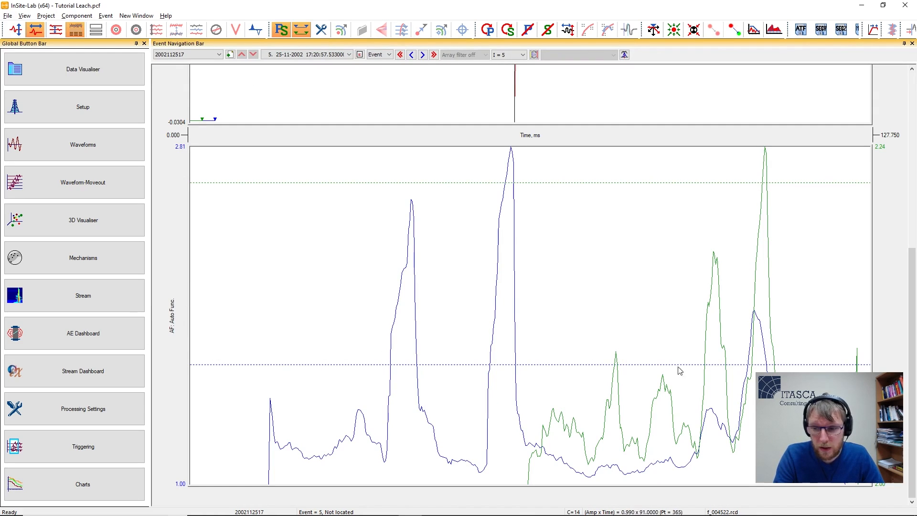
pyautogui.scroll(4, 522, 311)
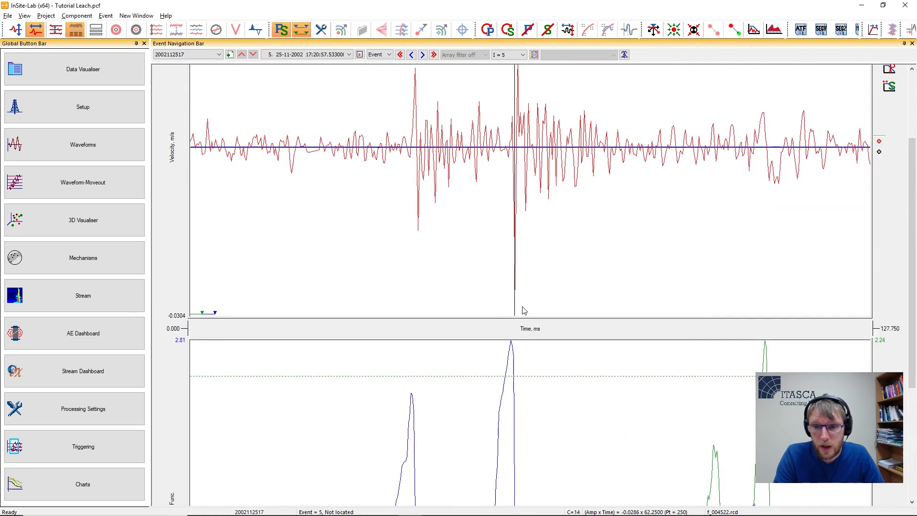
pyautogui.scroll(-3, 523, 311)
pyautogui.scroll(-2, 523, 311)
pyautogui.scroll(5, 458, 302)
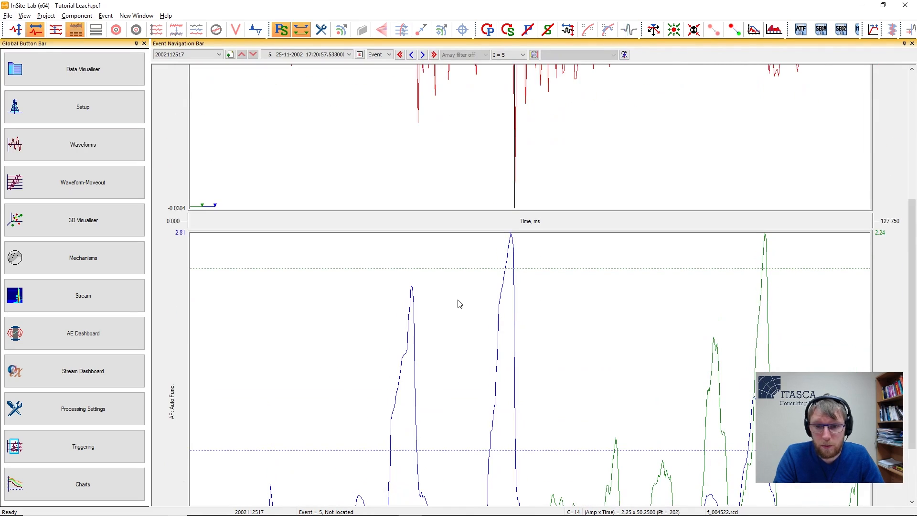
pyautogui.scroll(-4, 458, 303)
pyautogui.scroll(4, 458, 303)
pyautogui.scroll(-5, 424, 332)
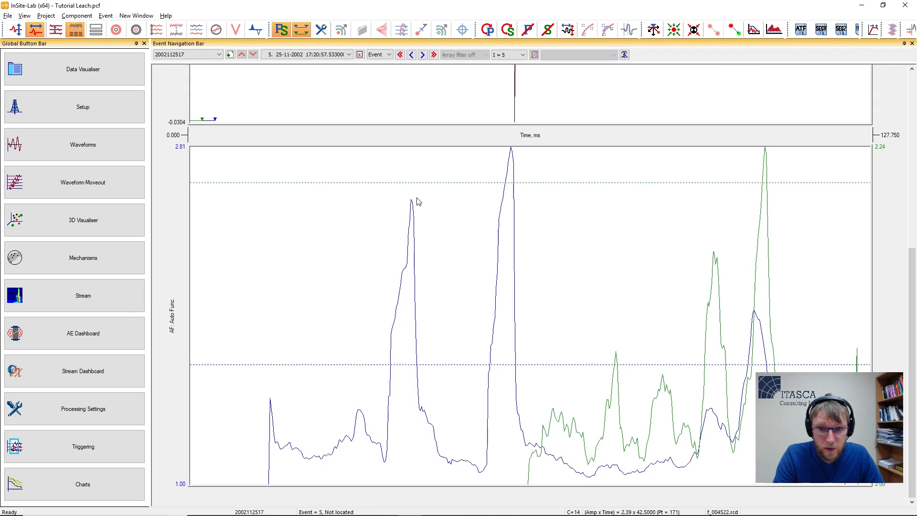
pyautogui.scroll(5, 417, 299)
pyautogui.scroll(-4, 418, 290)
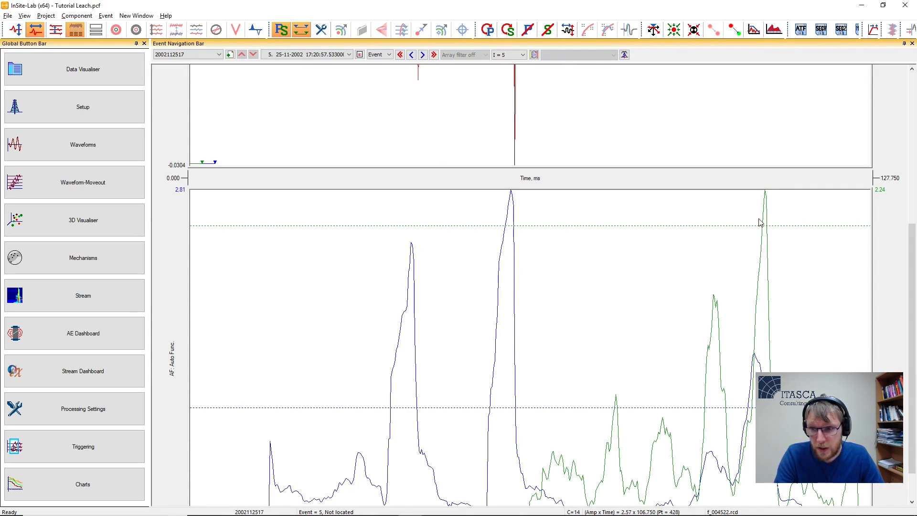
pyautogui.scroll(5, 763, 222)
pyautogui.scroll(-7, 769, 334)
pyautogui.scroll(8, 774, 296)
pyautogui.scroll(-12, 776, 290)
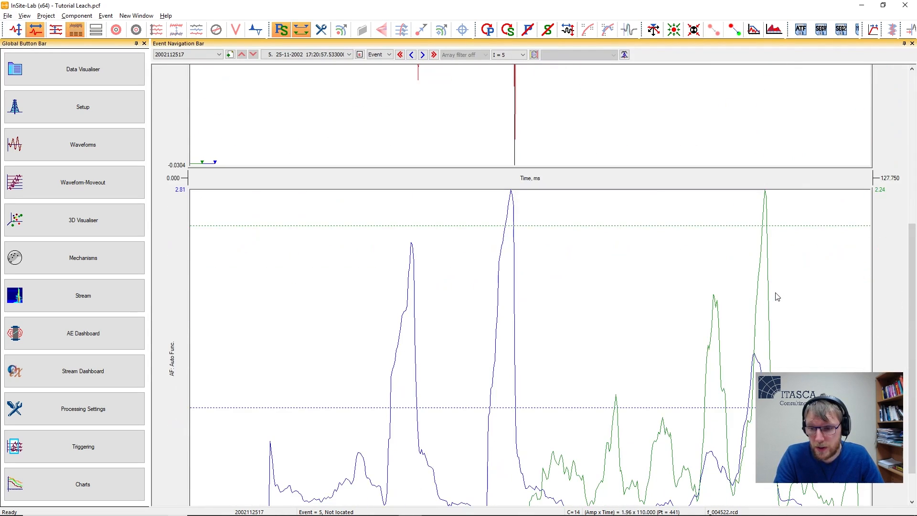
pyautogui.scroll(4, 775, 298)
pyautogui.scroll(6, 777, 304)
pyautogui.scroll(-1, 778, 307)
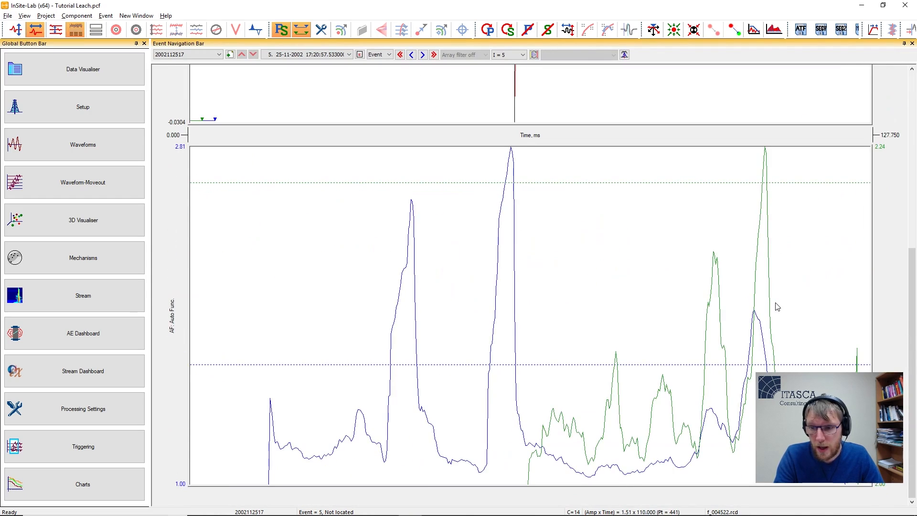
pyautogui.scroll(5, 777, 307)
pyautogui.scroll(-5, 777, 307)
pyautogui.scroll(5, 777, 307)
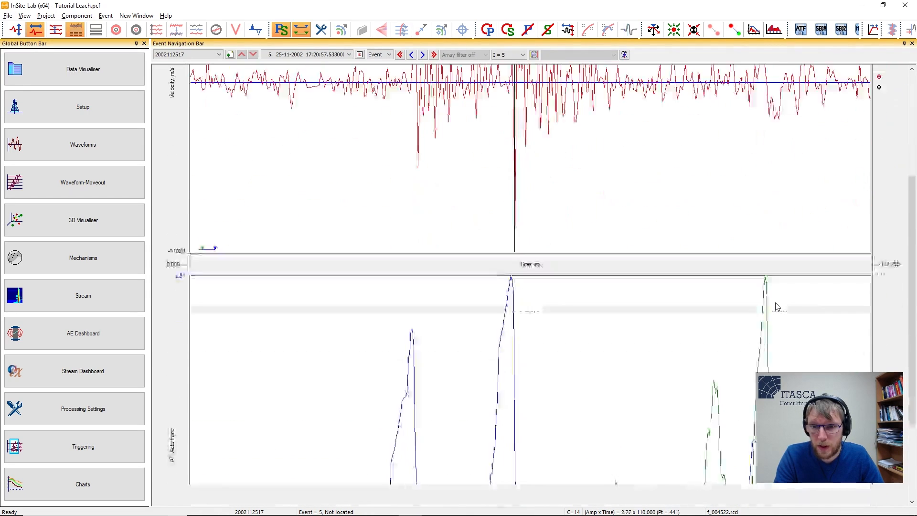
# Step: Clear any P- and S-wave picks, autopick both arrivals, and inspect the picks against channel 14's autopick function
pyautogui.click(531, 33)
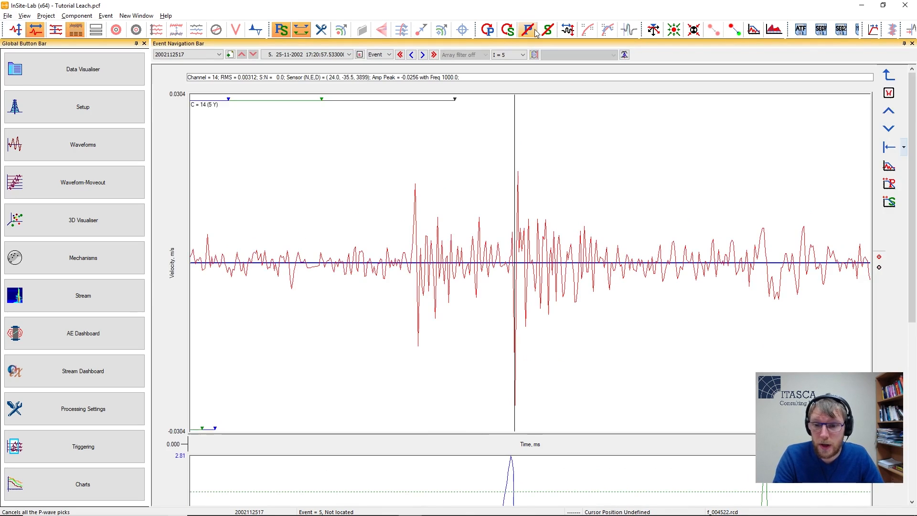
pyautogui.click(549, 32)
pyautogui.click(487, 30)
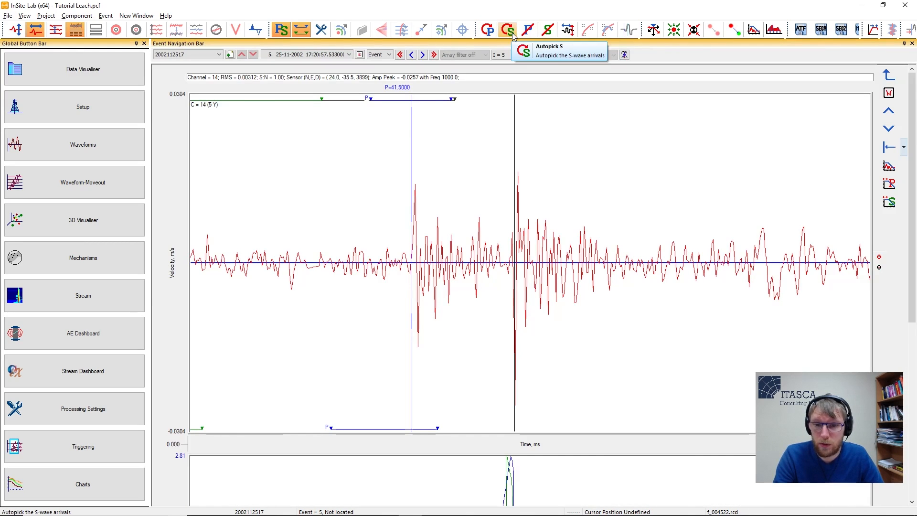
pyautogui.click(507, 29)
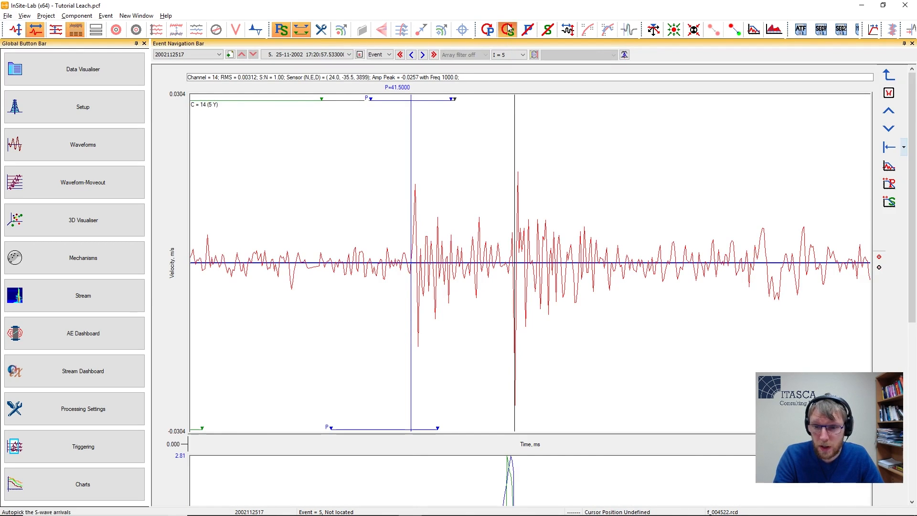
pyautogui.scroll(-5, 504, 210)
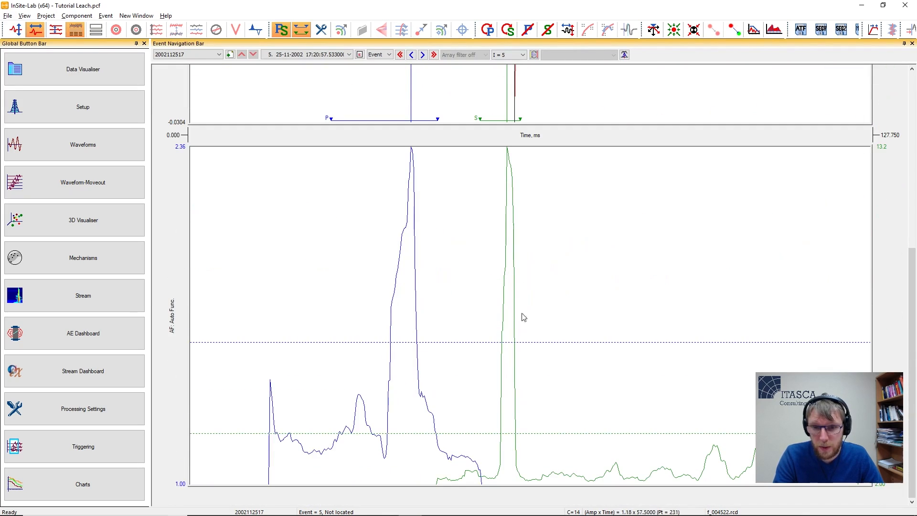
pyautogui.scroll(5, 457, 302)
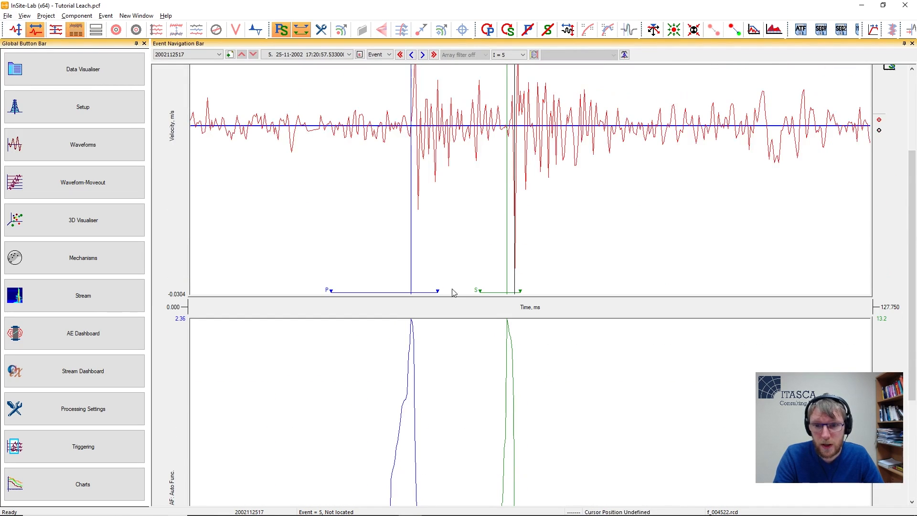
pyautogui.scroll(-5, 420, 344)
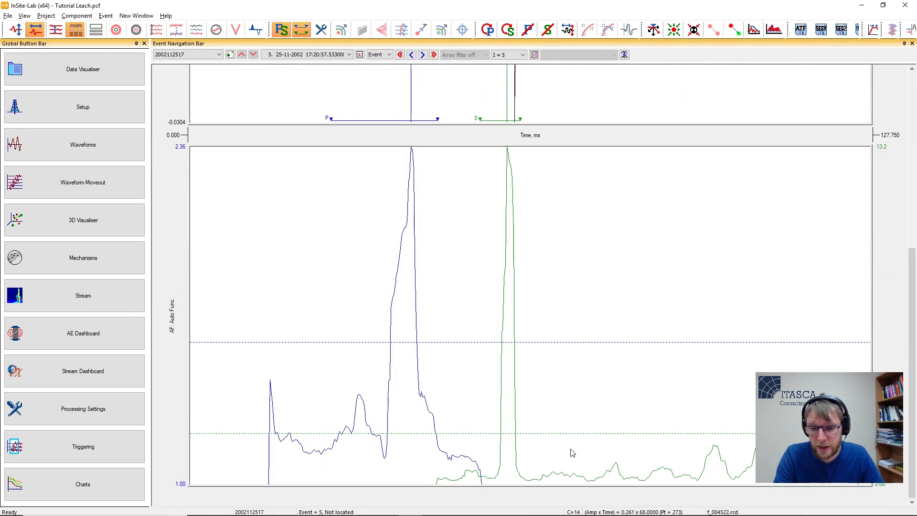
# Step: Cancel all P- and S-wave picks and review channel 14's autopick function without them
pyautogui.click(529, 31)
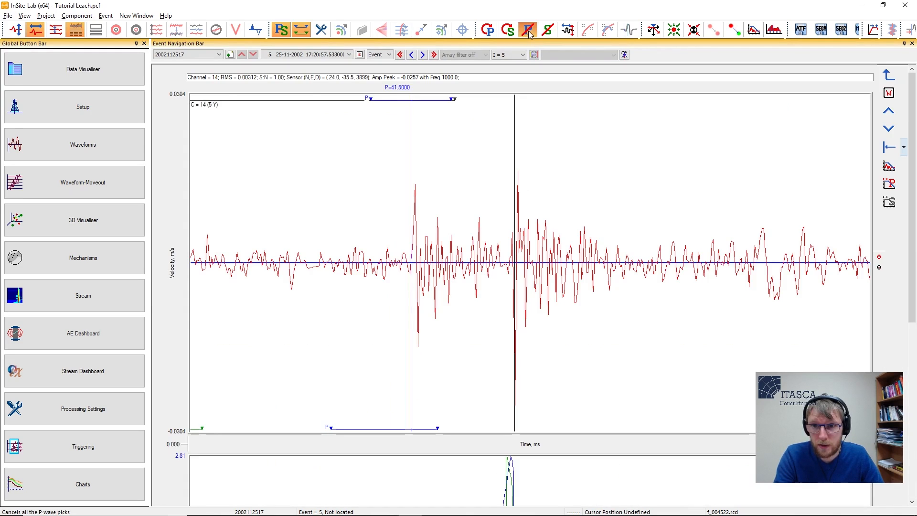
pyautogui.scroll(-5, 526, 224)
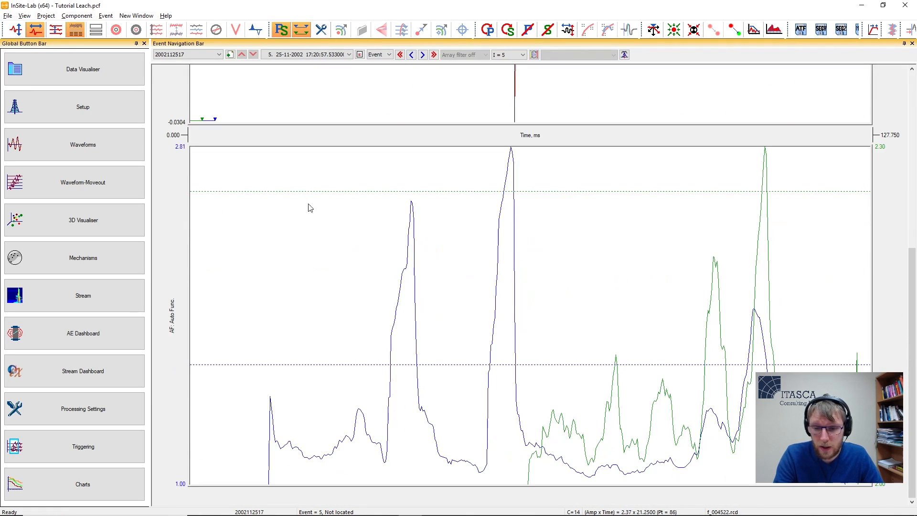
pyautogui.scroll(4, 373, 242)
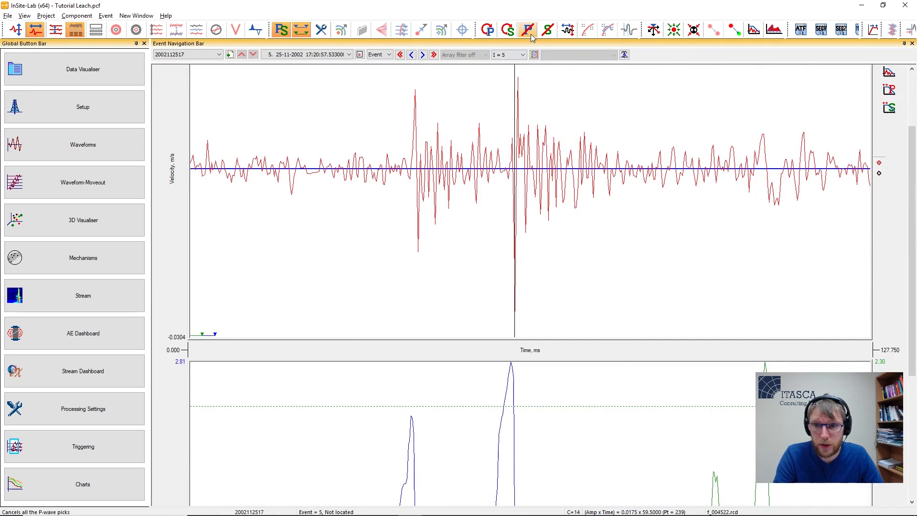
pyautogui.click(529, 32)
pyautogui.scroll(-5, 359, 223)
pyautogui.scroll(4, 425, 236)
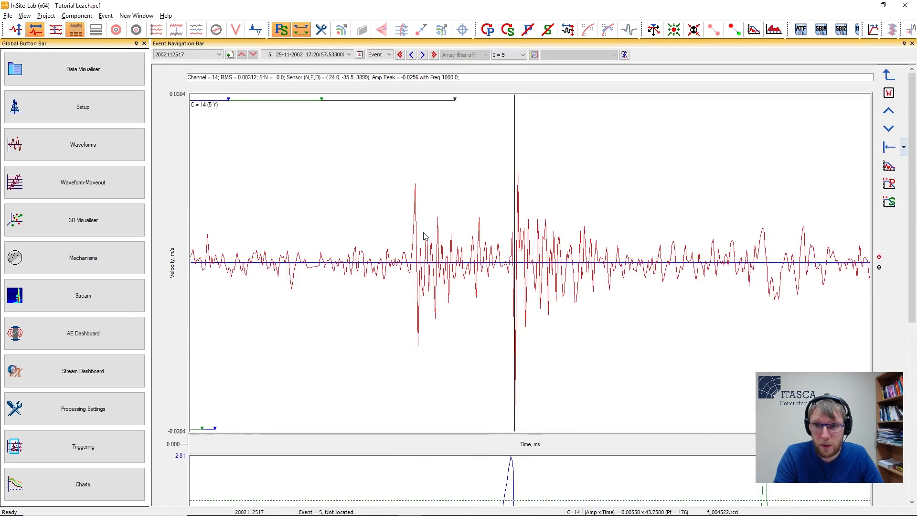
pyautogui.scroll(-5, 424, 235)
# Step: Autopick the P-wave arrivals and the S-wave arrivals again, checking channel 14's picks against the peaks in its autopick function
pyautogui.click(488, 29)
pyautogui.scroll(-5, 470, 167)
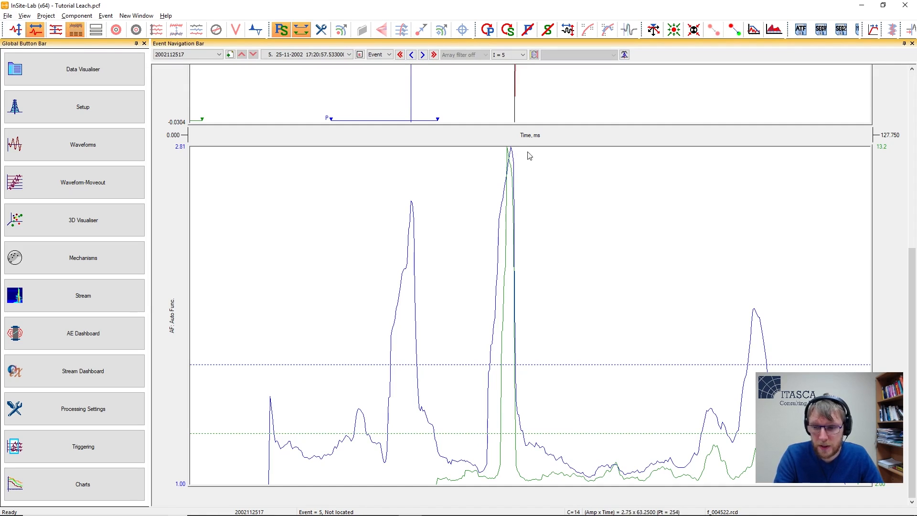
pyautogui.click(508, 30)
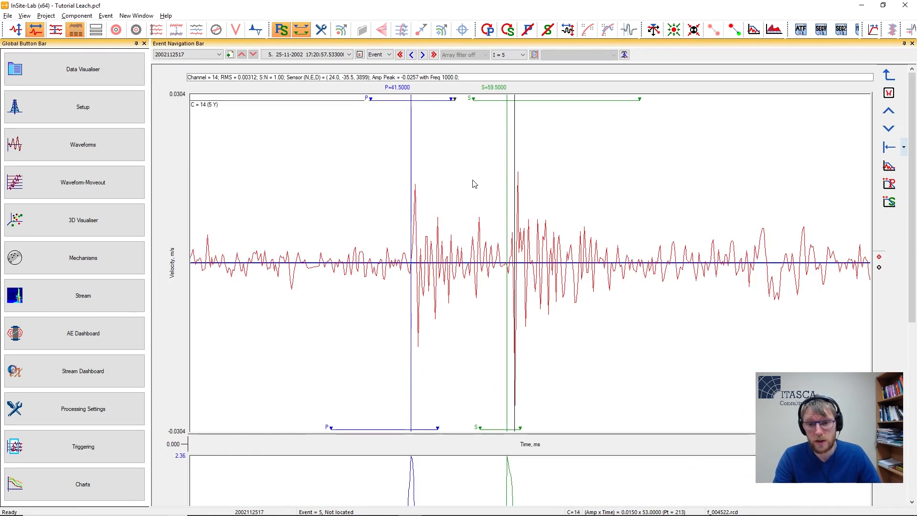
pyautogui.scroll(-5, 466, 181)
pyautogui.scroll(4, 468, 181)
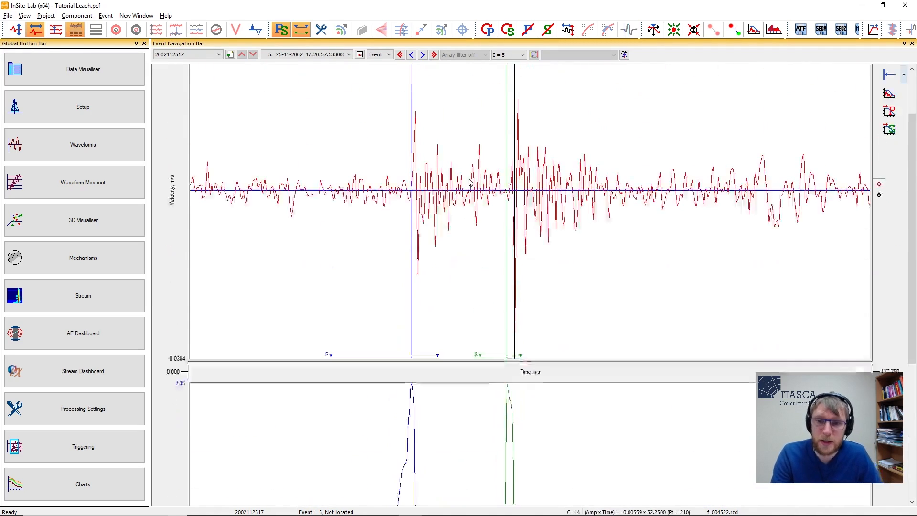
pyautogui.scroll(1, 470, 182)
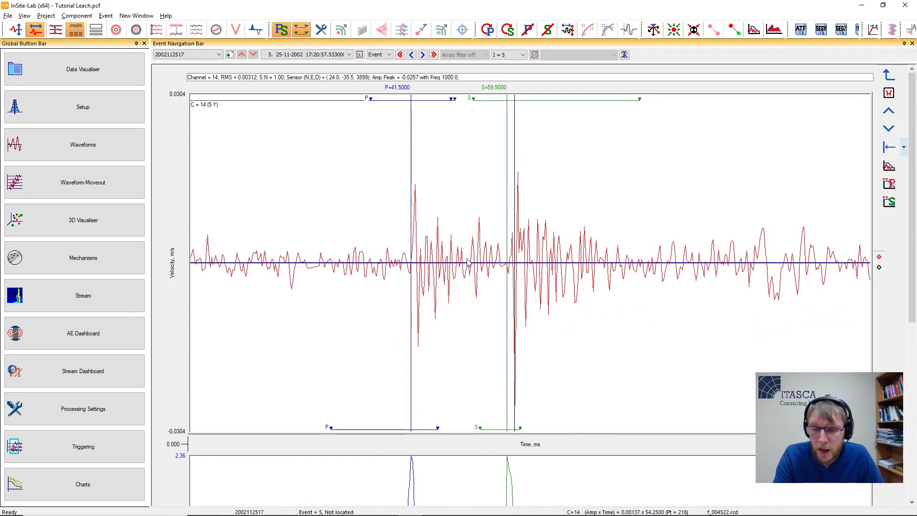
pyautogui.scroll(-4, 381, 211)
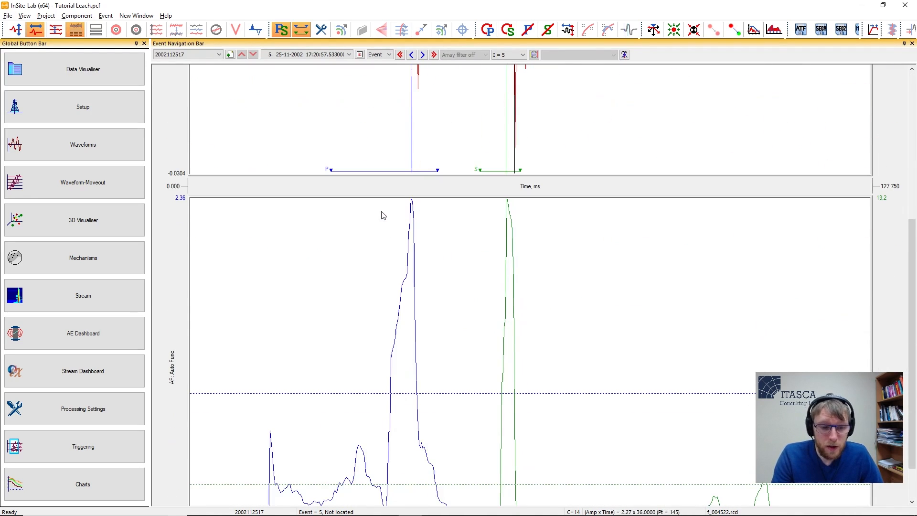
# Step: Set the auto-picking method to AIC Method in the processing settings
pyautogui.click(97, 454)
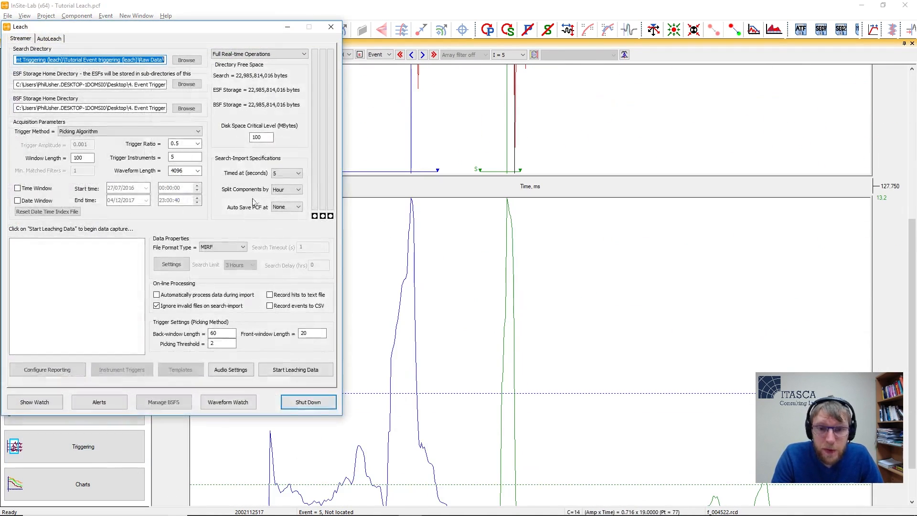
pyautogui.click(332, 28)
pyautogui.click(118, 405)
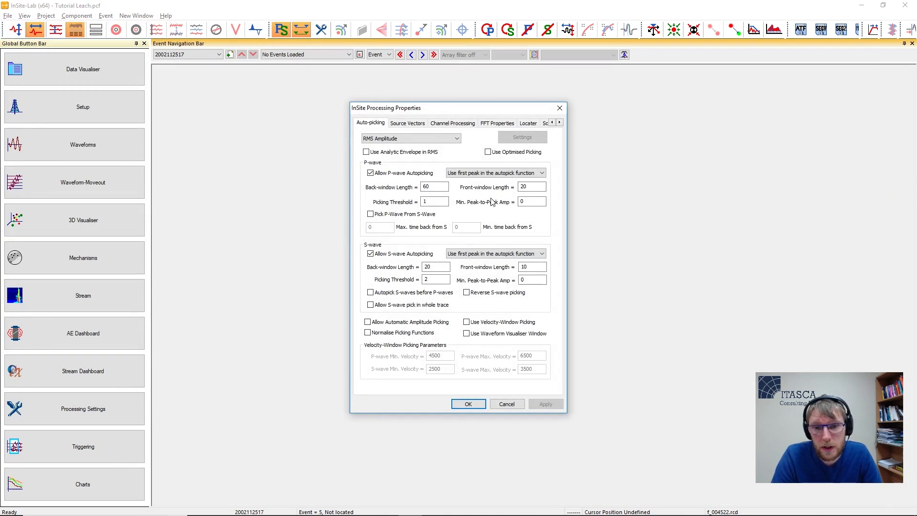
pyautogui.click(391, 138)
pyautogui.click(393, 162)
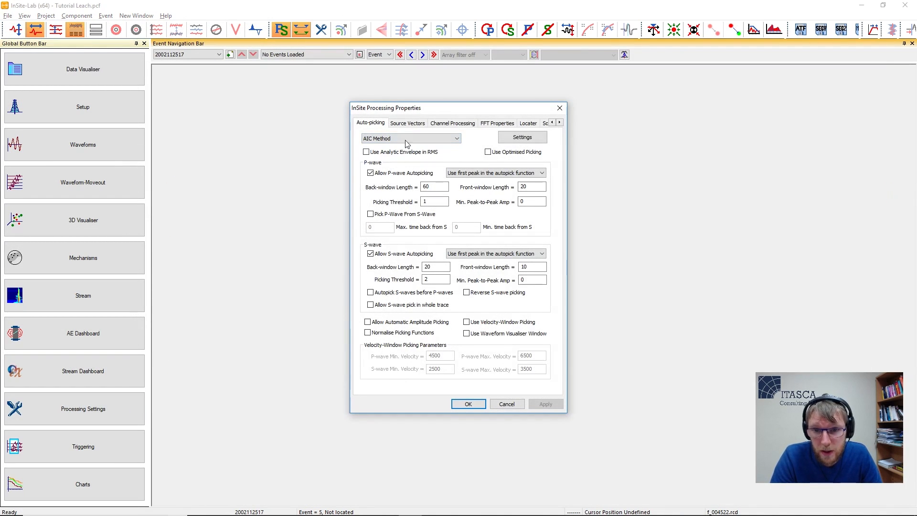
# Step: Set the AIC picker's type of picking to AIC Modified and apply the processing settings
pyautogui.click(537, 138)
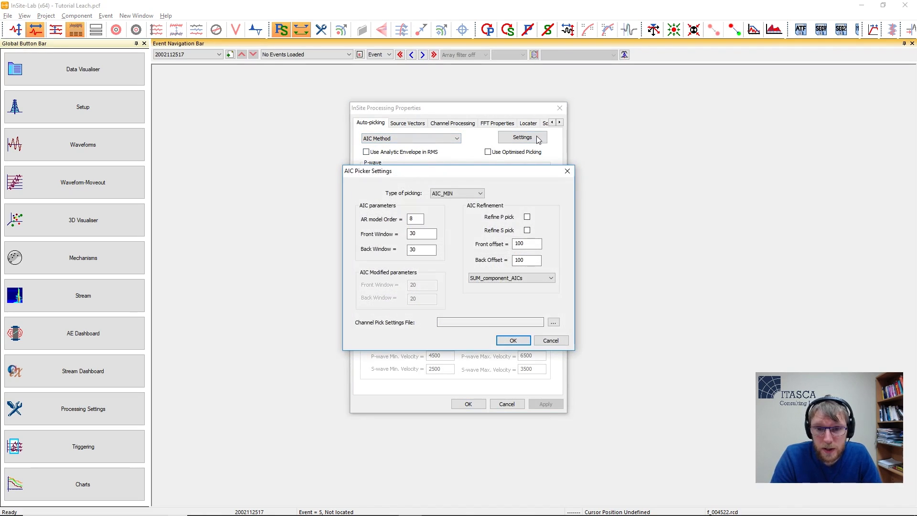
pyautogui.click(454, 194)
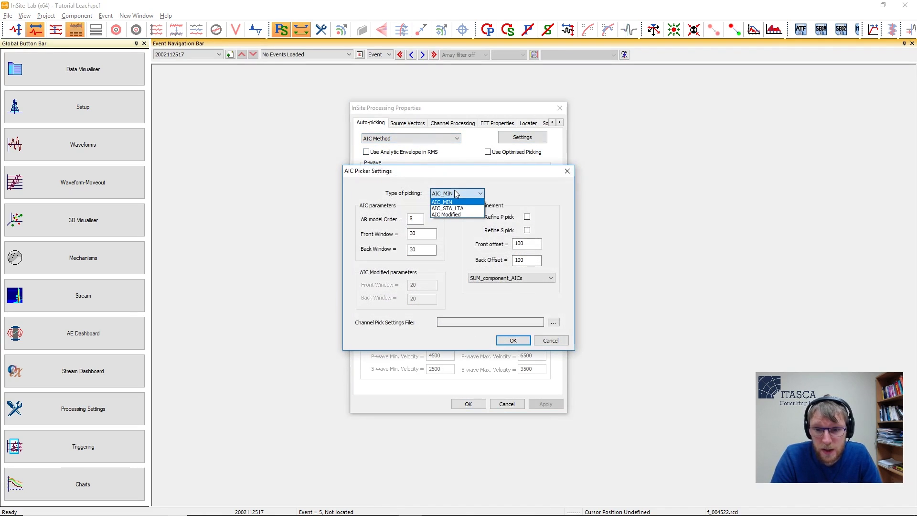
pyautogui.click(461, 214)
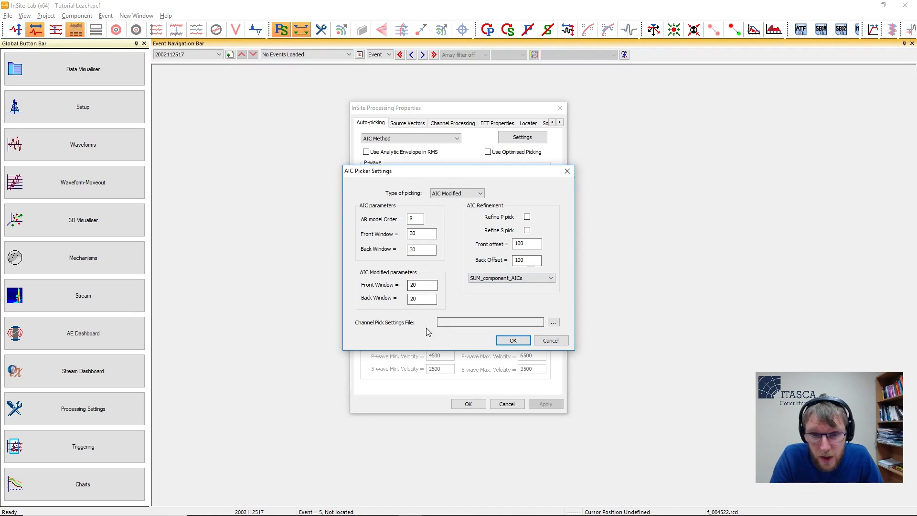
pyautogui.click(512, 342)
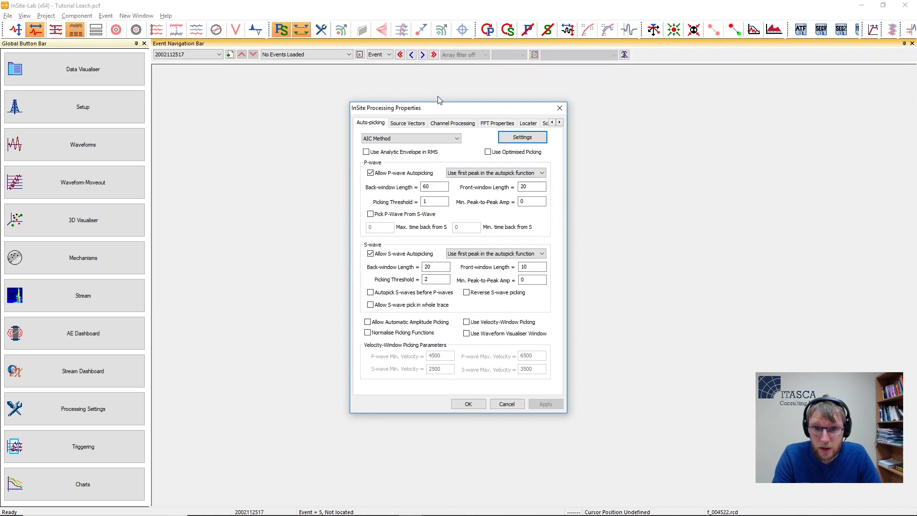
pyautogui.click(468, 404)
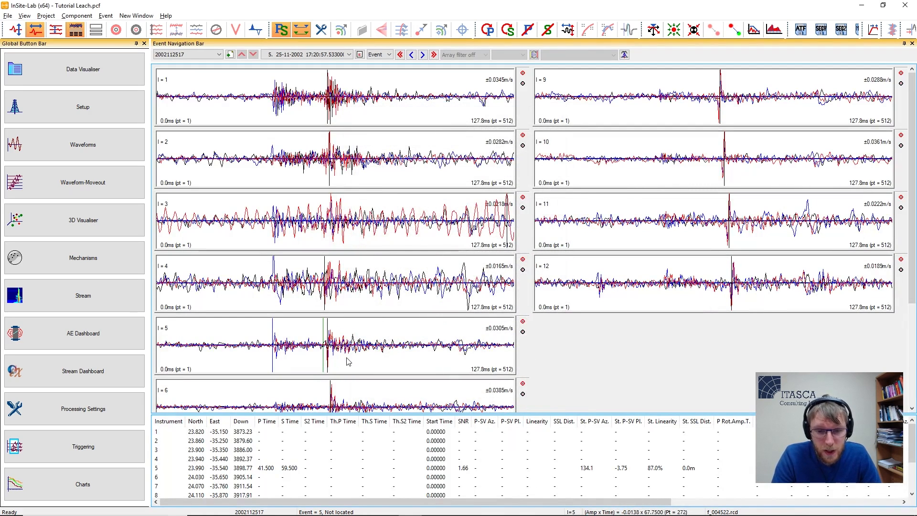
# Step: Open channel 14 (5 Y) of instrument 5 and compare its waveform with the AIC characteristic and autopick functions for both waves
pyautogui.doubleClick(347, 363)
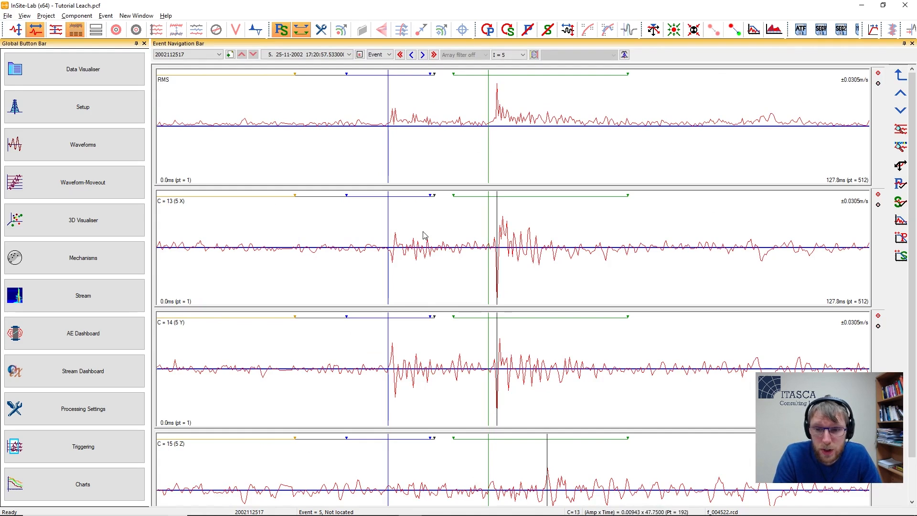
pyautogui.doubleClick(339, 395)
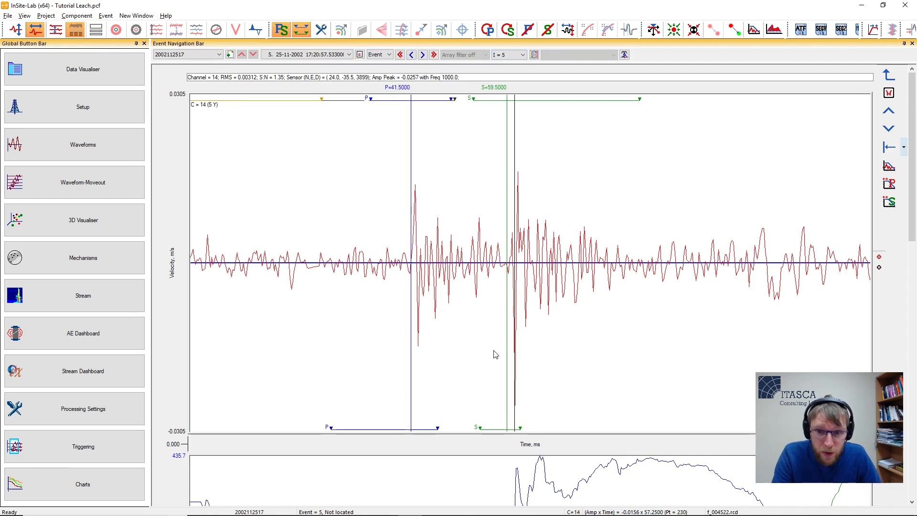
pyautogui.scroll(-6, 495, 354)
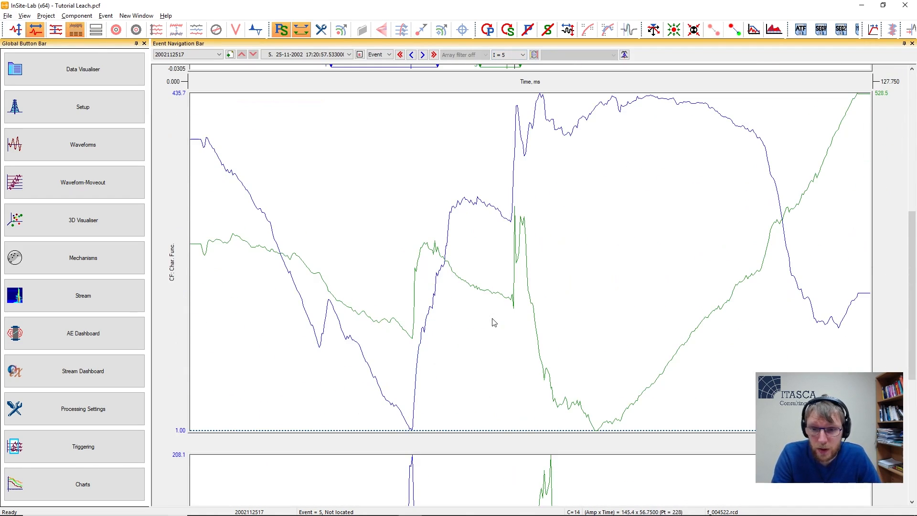
pyautogui.scroll(-5, 462, 343)
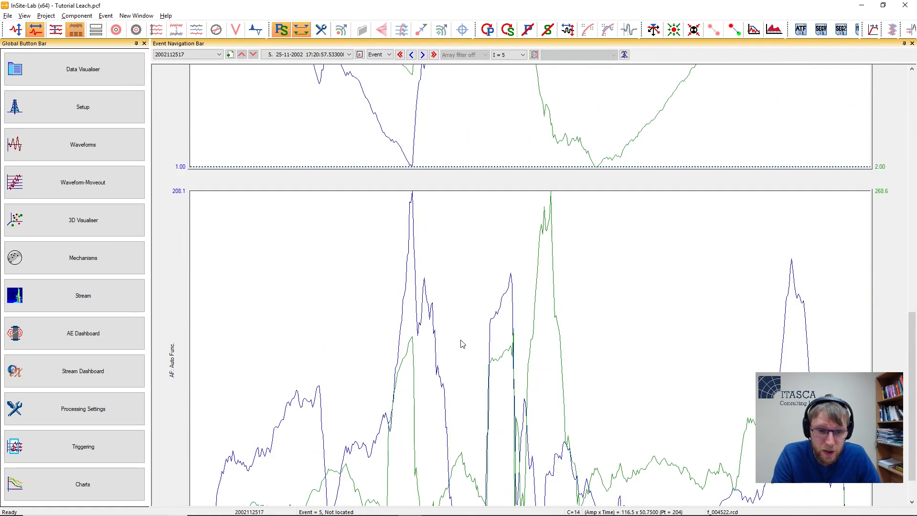
pyautogui.scroll(-1, 463, 343)
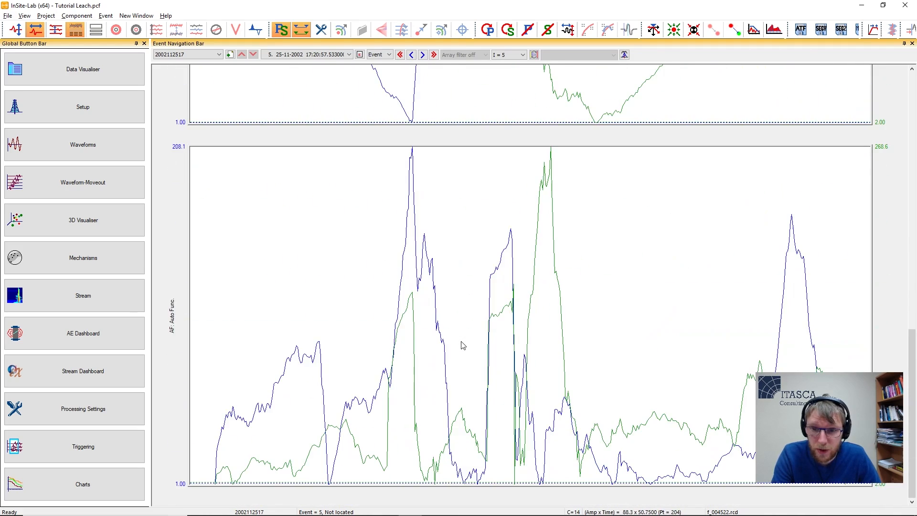
pyautogui.scroll(6, 462, 345)
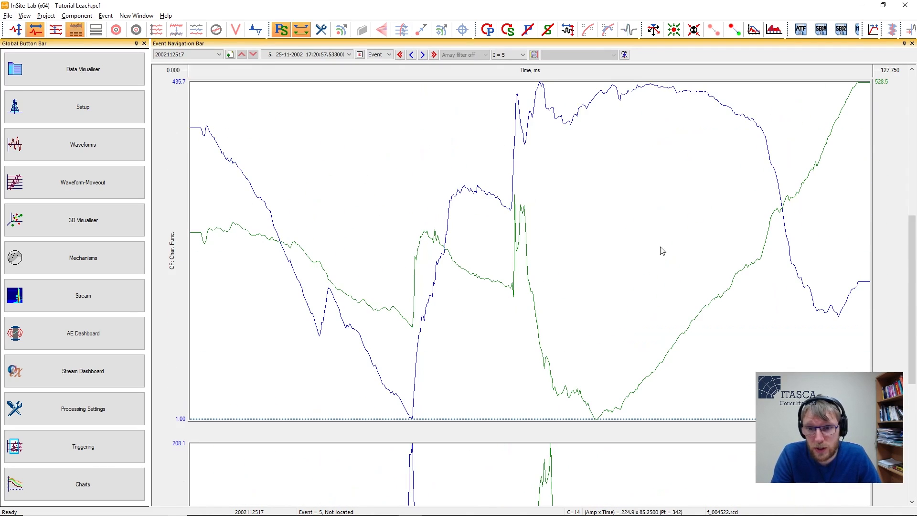
pyautogui.scroll(-6, 761, 287)
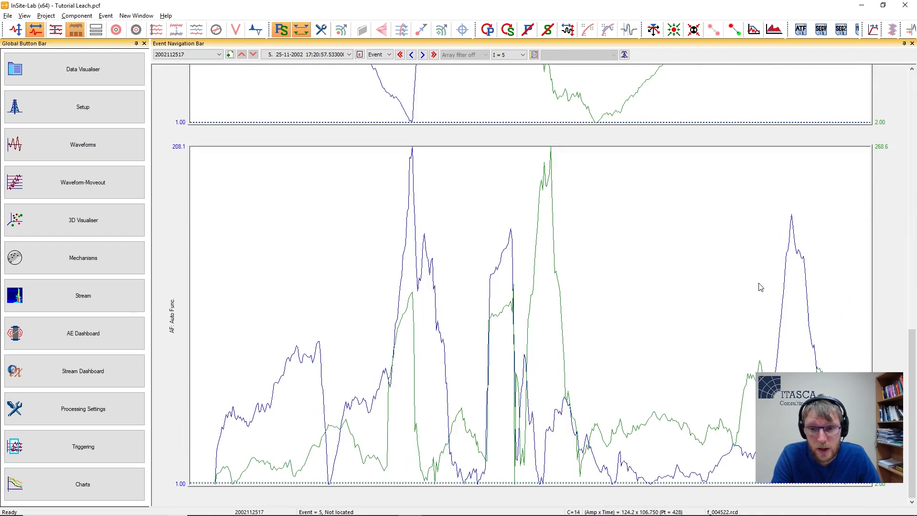
pyautogui.scroll(10, 497, 266)
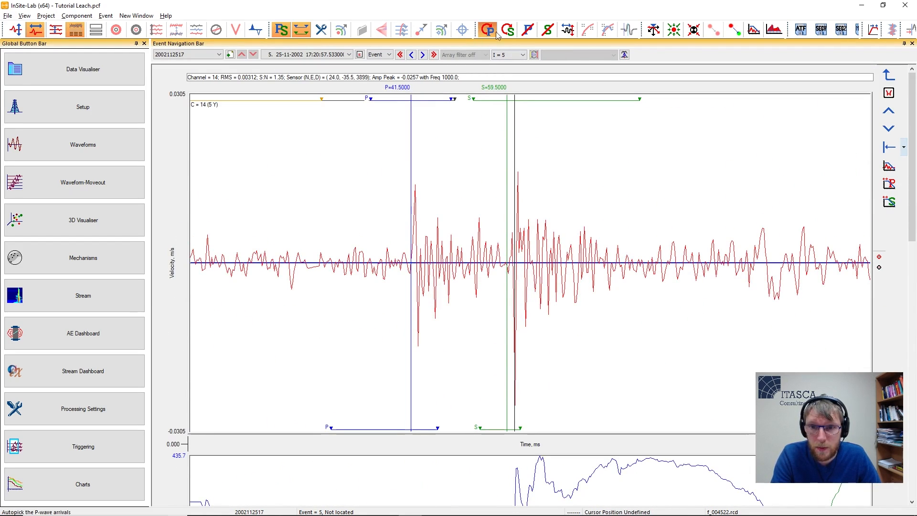
# Step: Cancel all P- and S-wave picks and review channel 14's characteristic and autopick functions without them
pyautogui.click(533, 32)
pyautogui.click(548, 33)
pyautogui.scroll(-9, 501, 197)
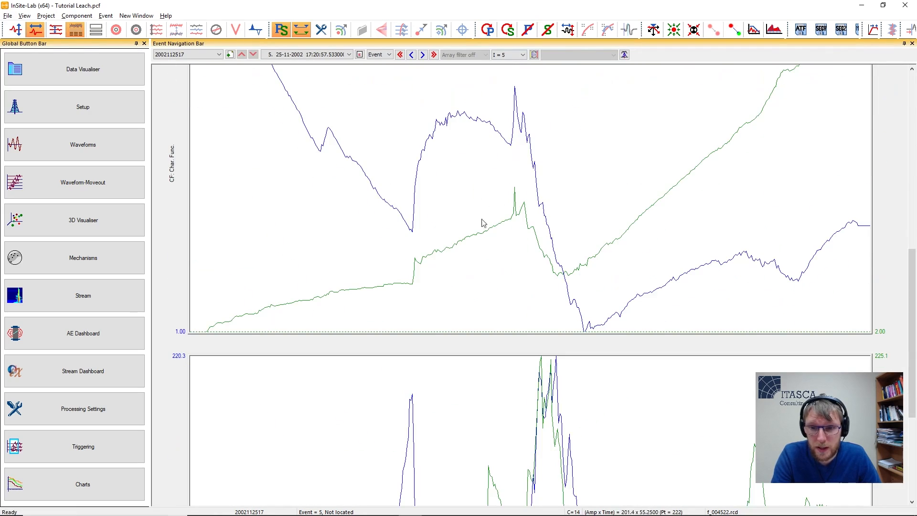
pyautogui.scroll(5, 459, 244)
pyautogui.scroll(-4, 444, 258)
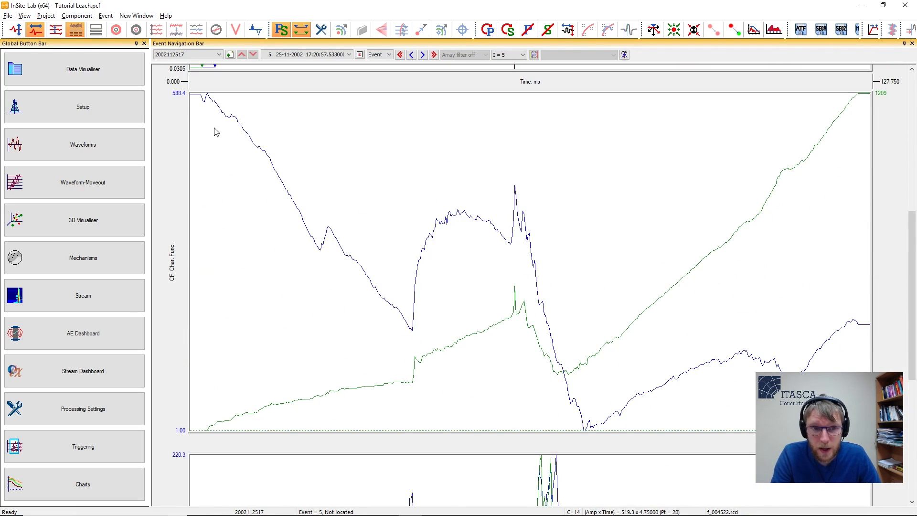
pyautogui.scroll(-7, 596, 273)
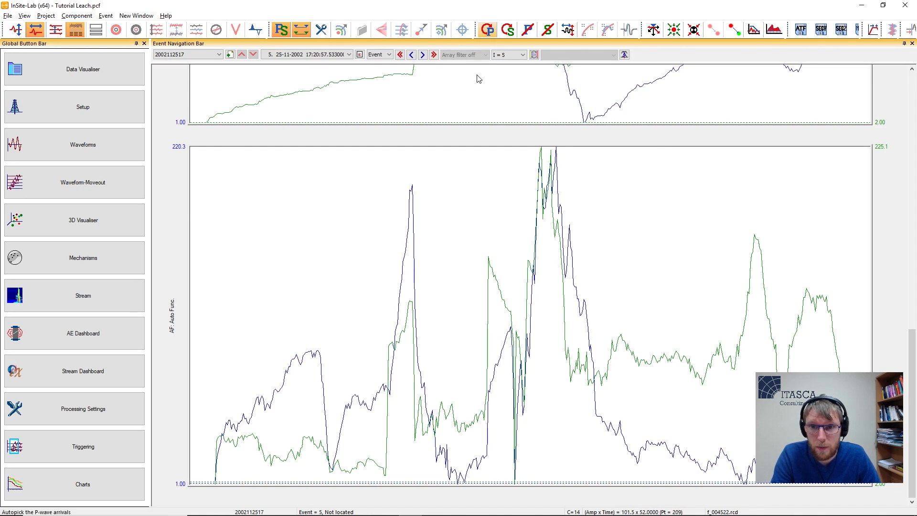
# Step: Autopick the P- and S-wave arrivals with the AIC method and check the picks against channel 14's characteristic and autopick functions
pyautogui.scroll(15, 477, 78)
pyautogui.click(486, 30)
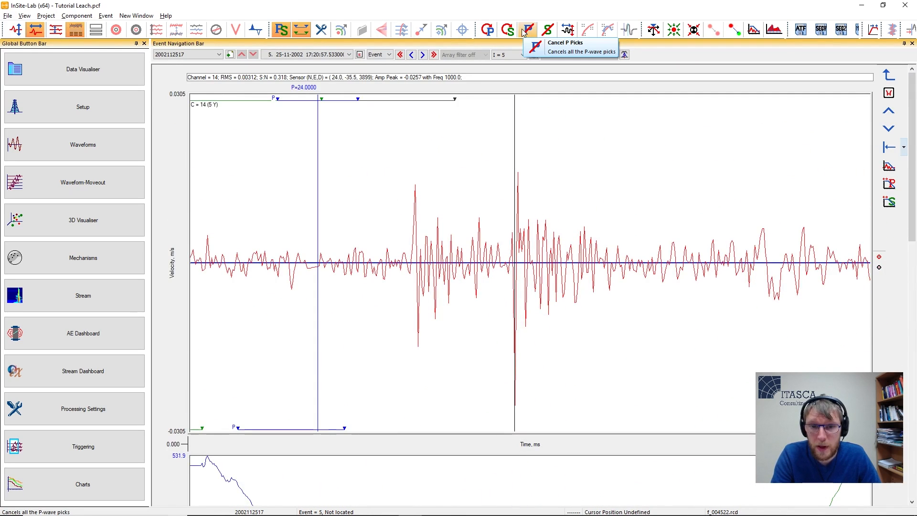
pyautogui.click(509, 30)
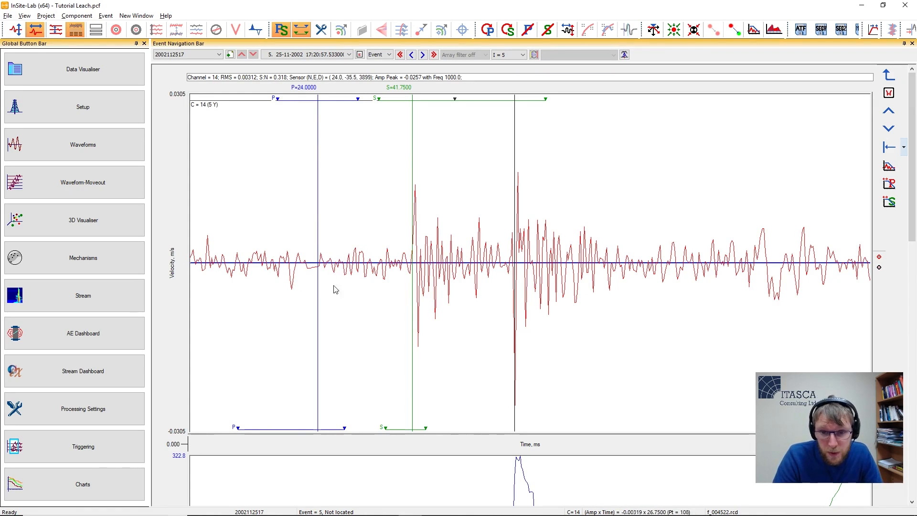
pyautogui.scroll(-10, 325, 291)
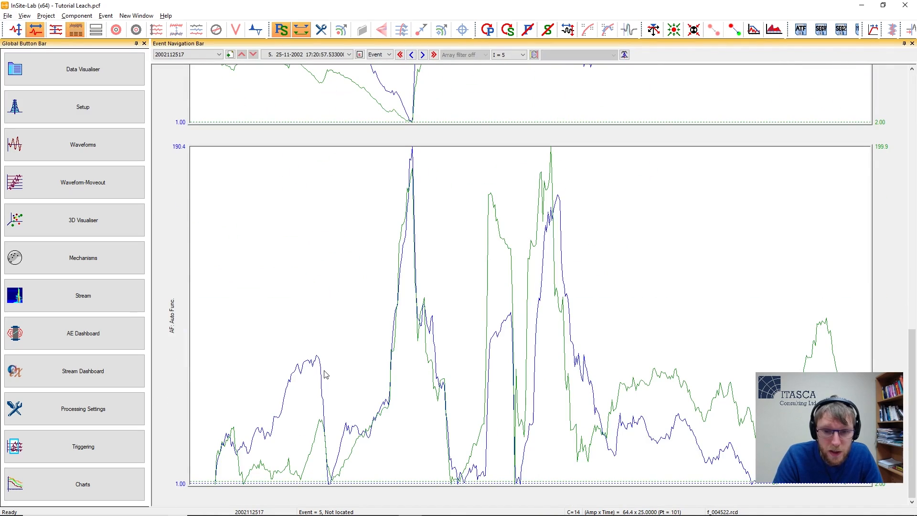
pyautogui.scroll(8, 324, 374)
pyautogui.scroll(-5, 324, 373)
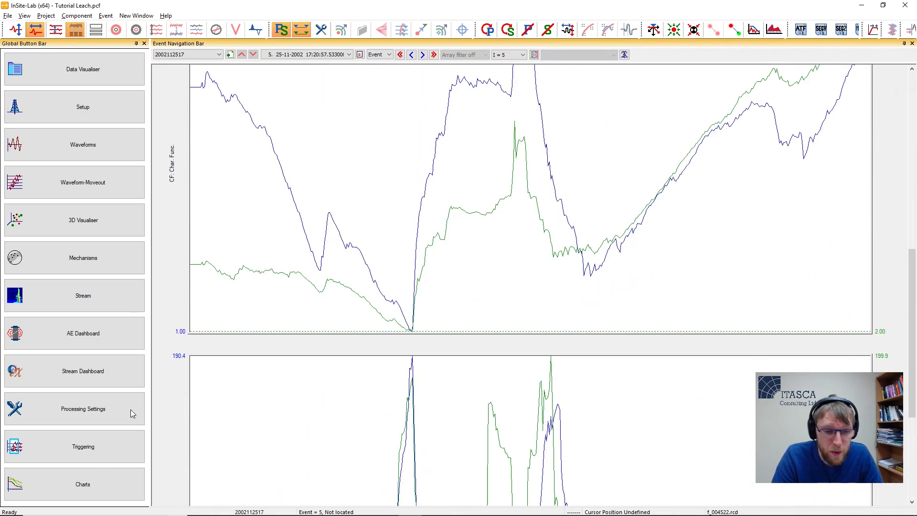
# Step: Check the AIC picker settings, set the P-wave picking threshold to 1.8 and apply the processing settings
pyautogui.click(101, 411)
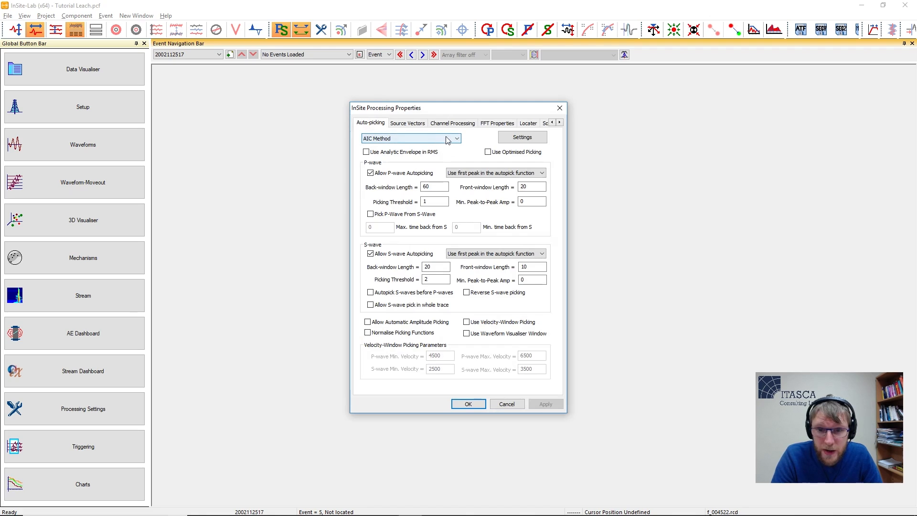
pyautogui.click(529, 142)
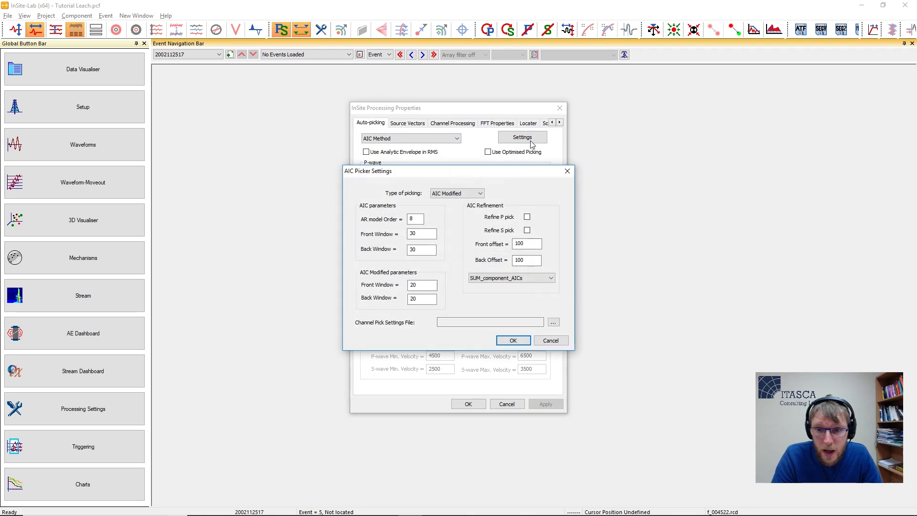
pyautogui.click(568, 176)
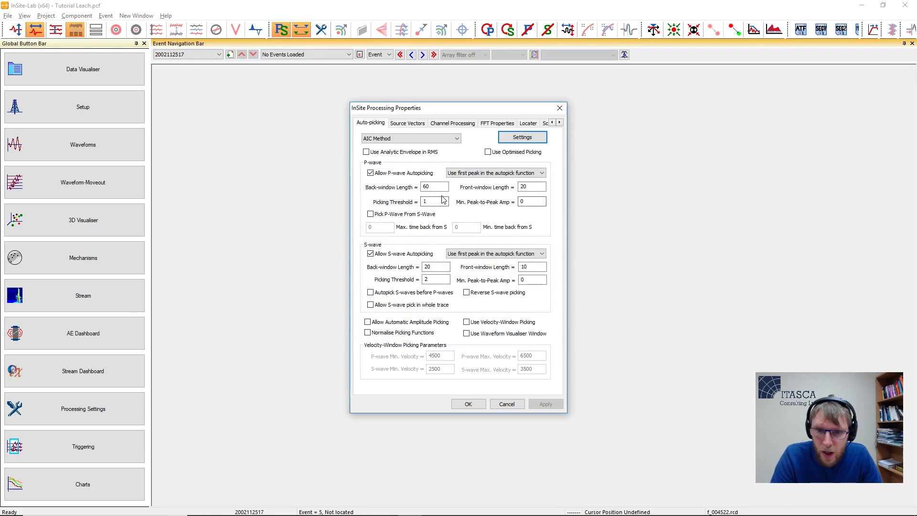
pyautogui.moveTo(435, 200); pyautogui.dragTo(414, 196)
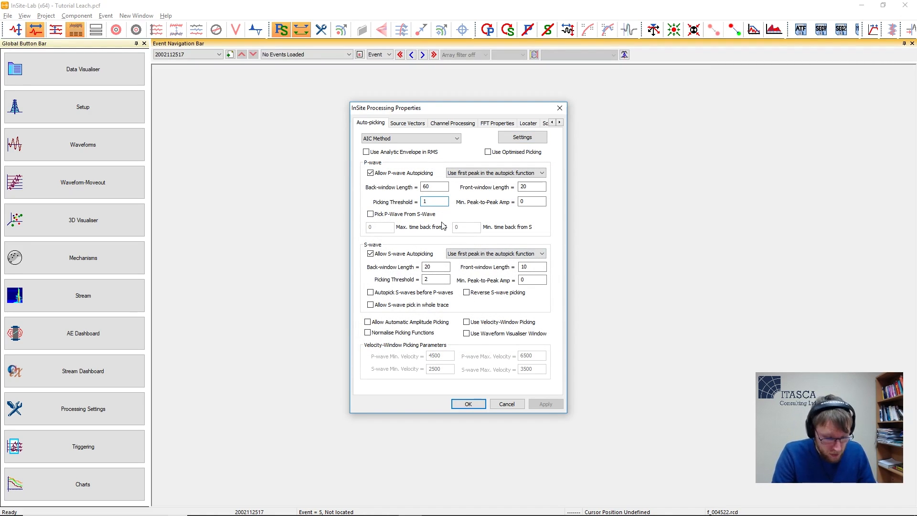
pyautogui.write('.8')
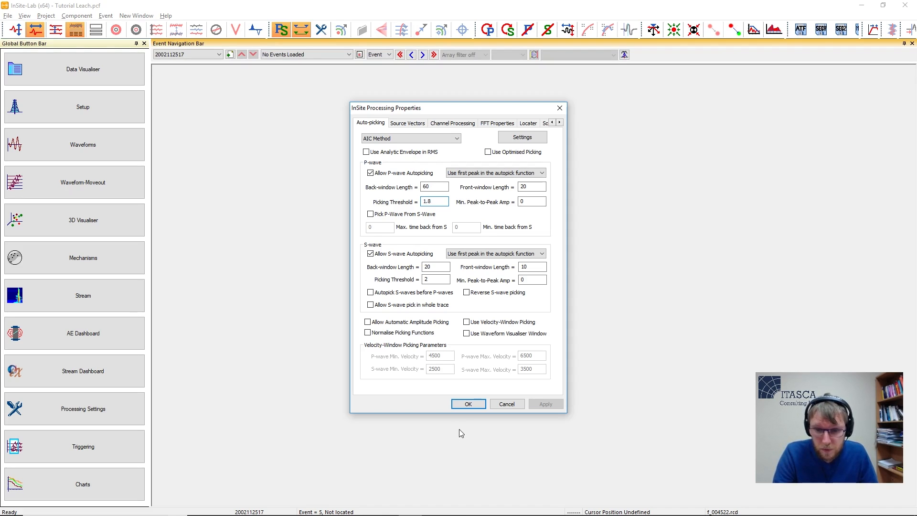
pyautogui.click(469, 404)
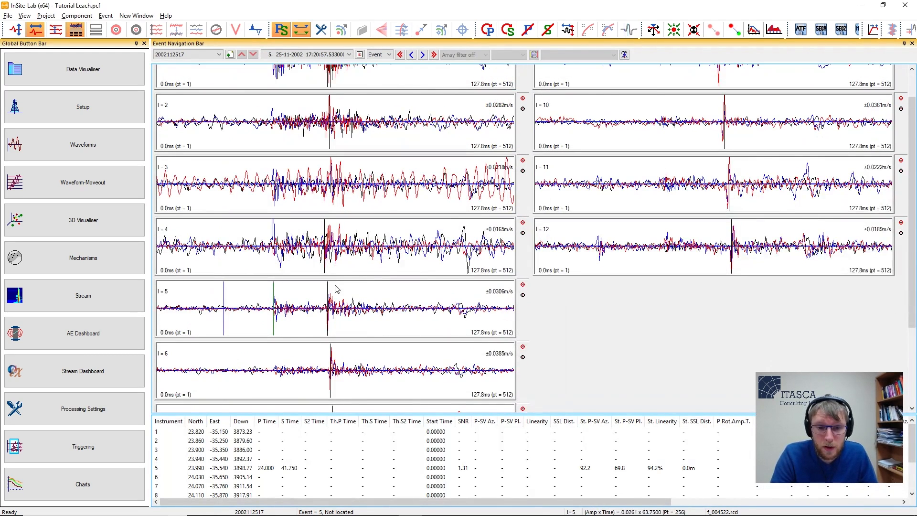
# Step: Cancel the P-wave picks on instrument 5, open channel 14 and autopick its P- and S-wave arrivals again
pyautogui.doubleClick(336, 289)
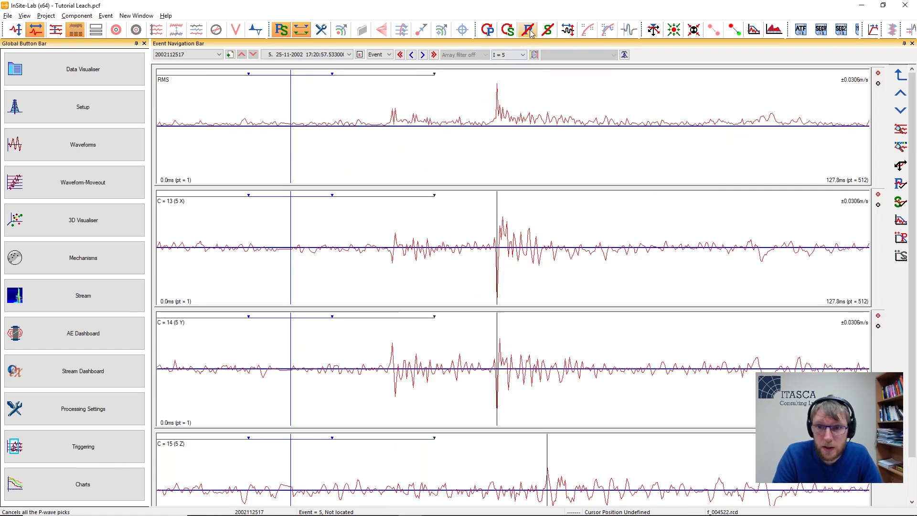
pyautogui.click(531, 32)
pyautogui.doubleClick(448, 368)
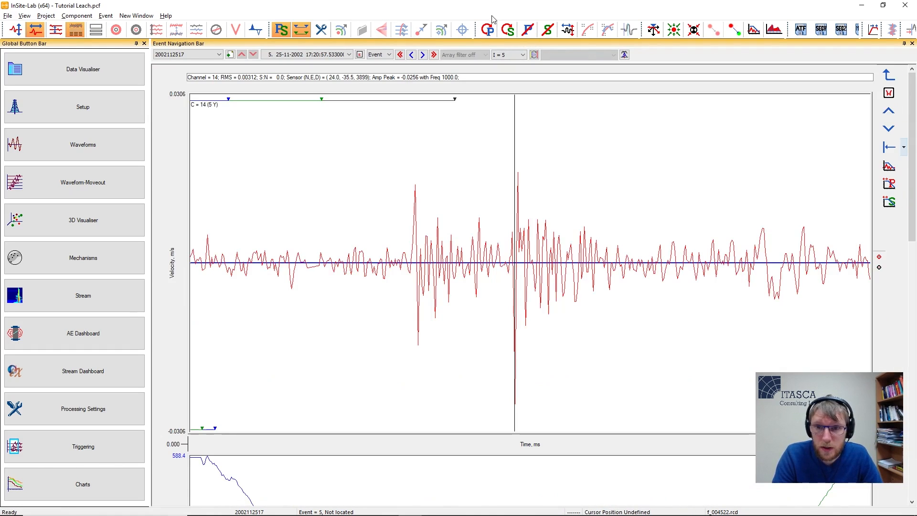
pyautogui.click(487, 35)
pyautogui.click(507, 33)
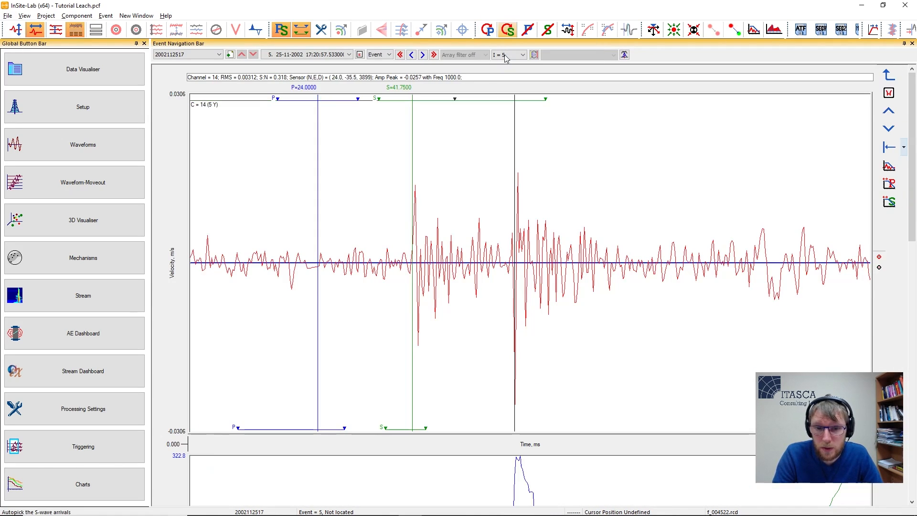
# Step: Compare channel 14's new picks with its characteristic and autopick functions, and switch to the presentation slide on triggering methods
pyautogui.scroll(-5, 449, 221)
pyautogui.scroll(-5, 449, 220)
pyautogui.scroll(6, 446, 217)
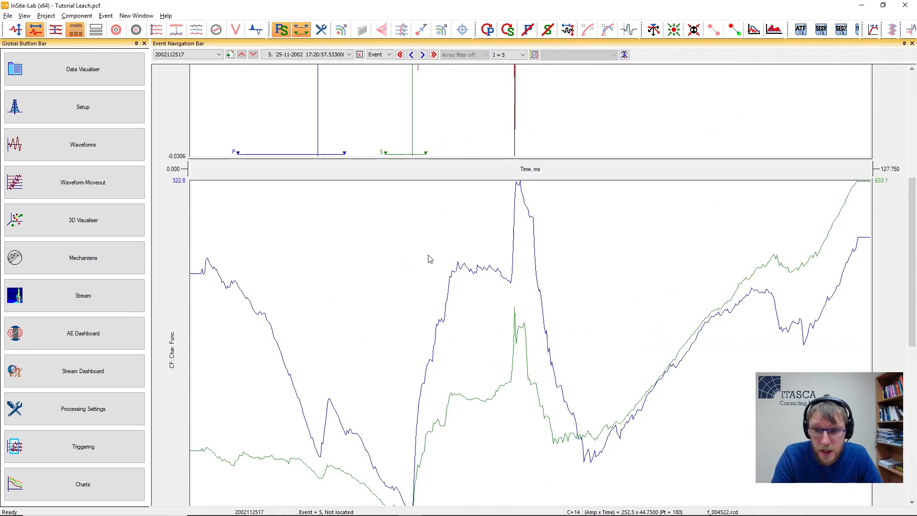
pyautogui.scroll(-5, 428, 256)
pyautogui.scroll(5, 427, 262)
pyautogui.scroll(3, 361, 251)
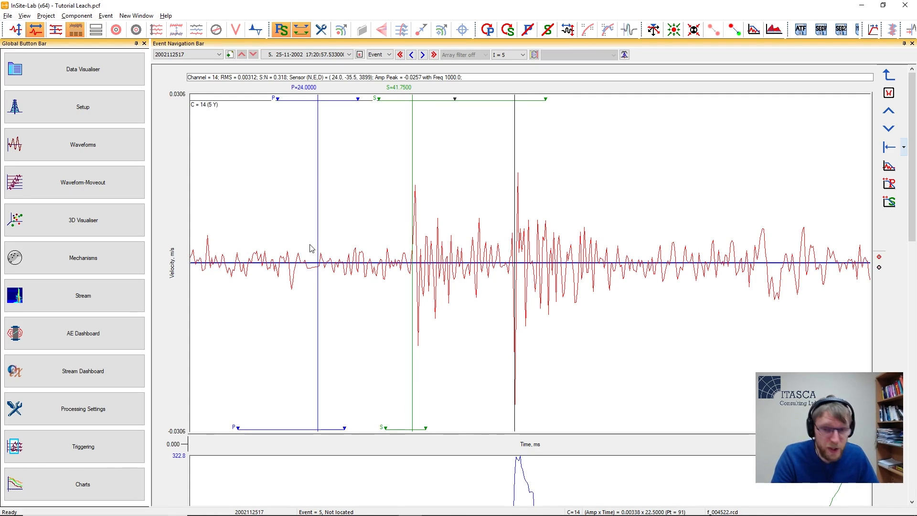
pyautogui.hotkey('alt', 'Tab')
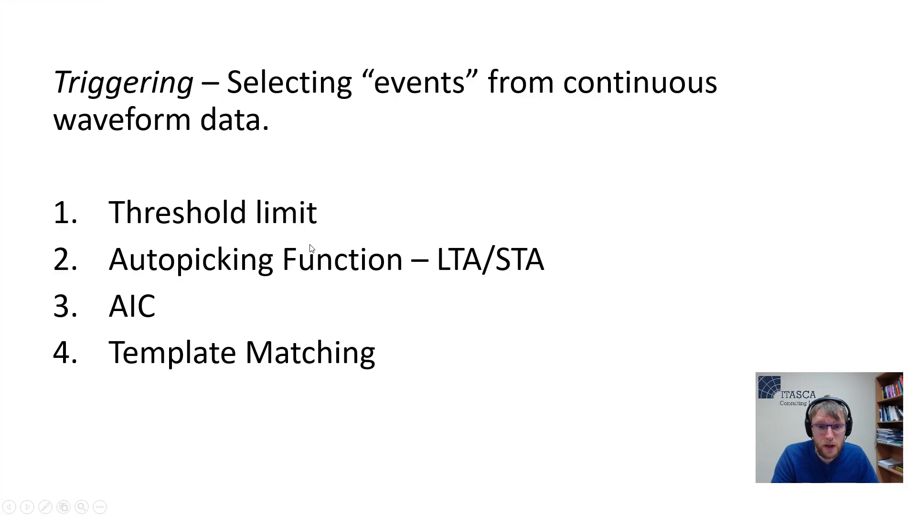
pyautogui.click(412, 244)
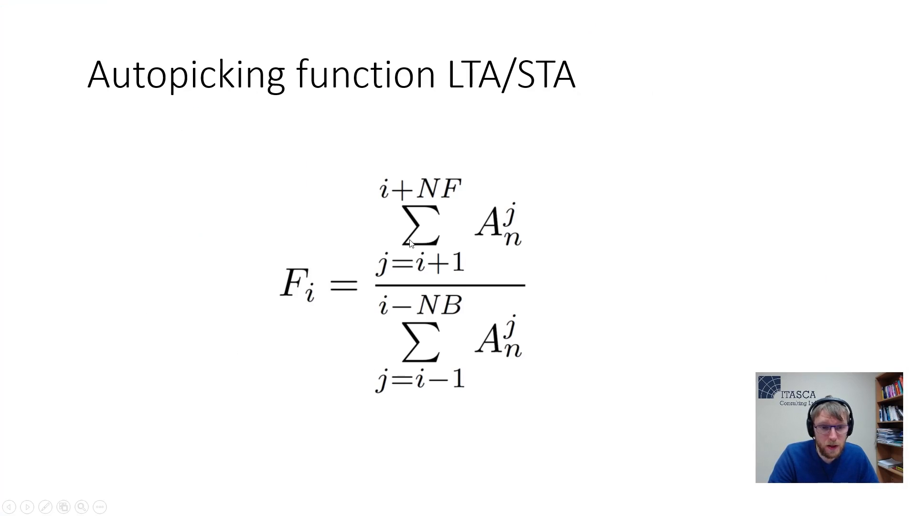
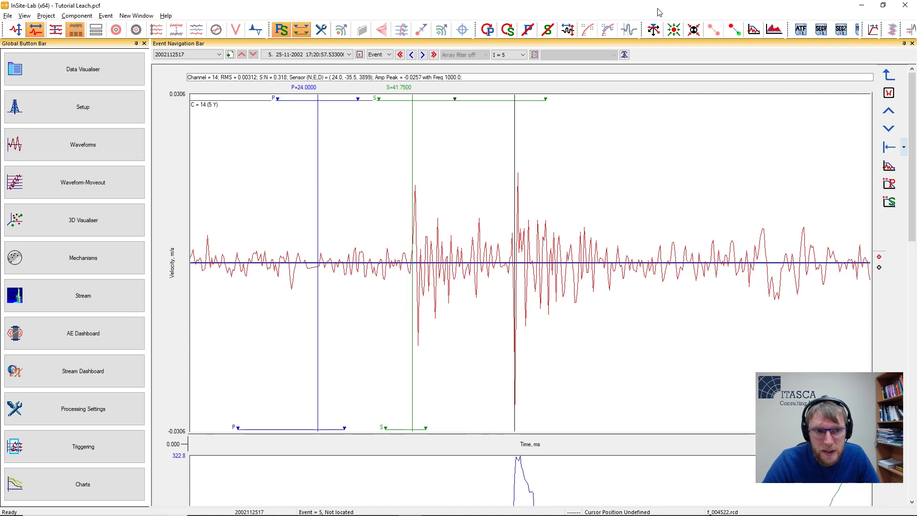
pyautogui.click(124, 74)
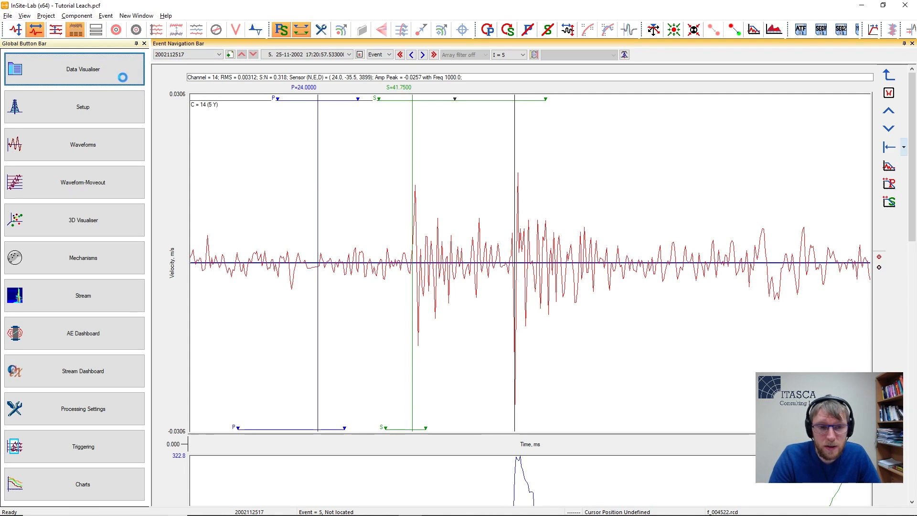
pyautogui.rightClick(181, 71)
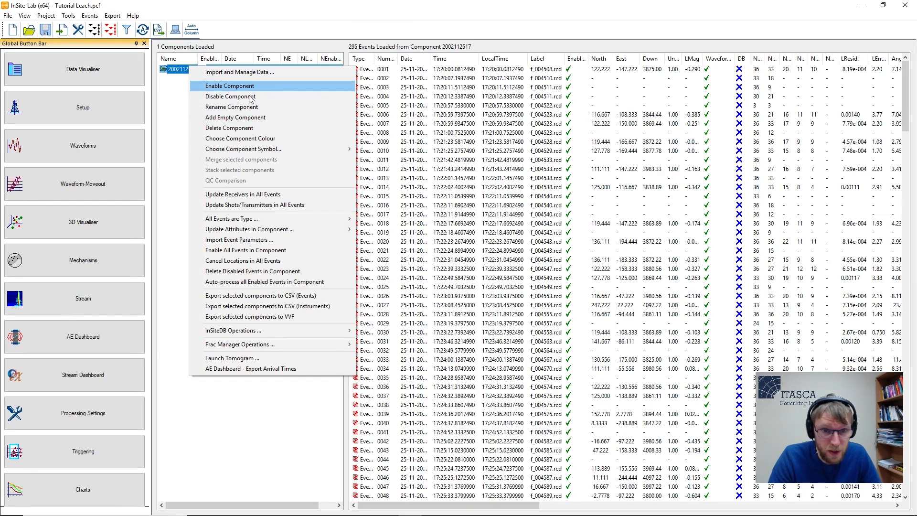
pyautogui.click(236, 127)
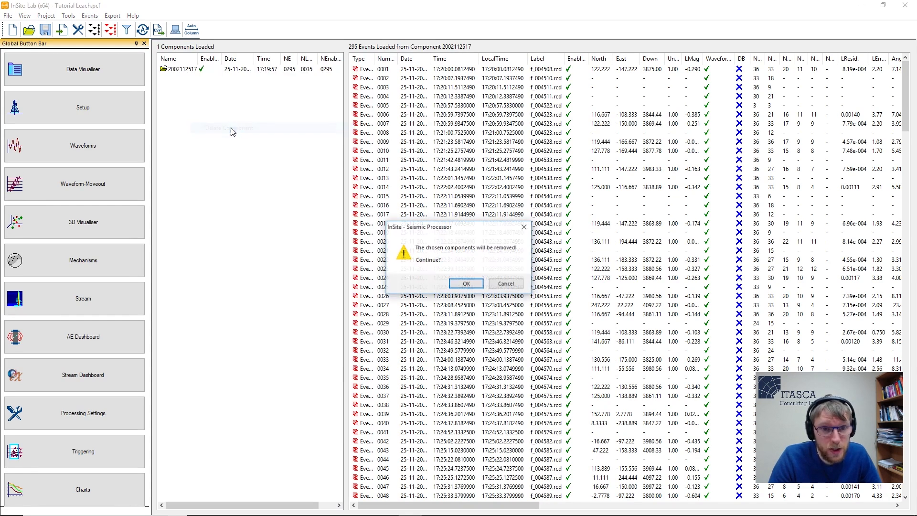
pyautogui.click(466, 284)
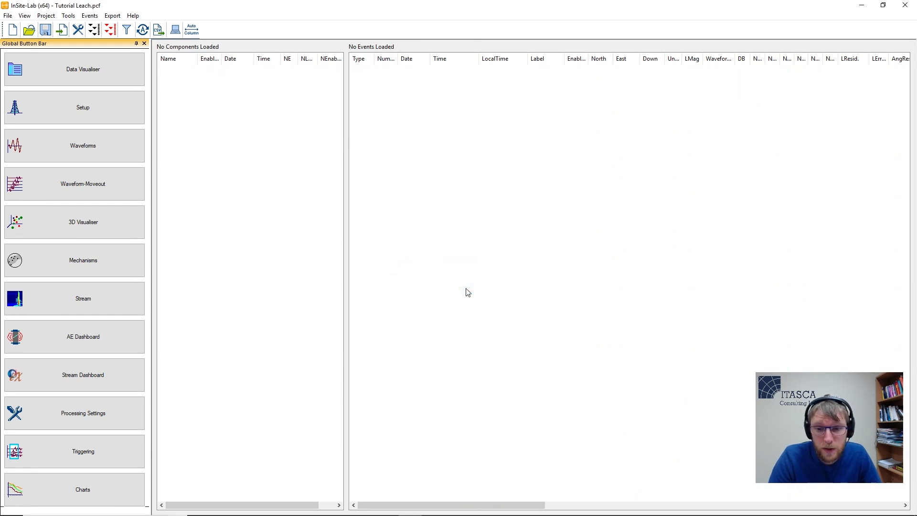
# Step: Open the triggering window's BSF management, delete 20021125.bif and reset the project to read in all the BSFs
pyautogui.click(107, 454)
pyautogui.click(163, 402)
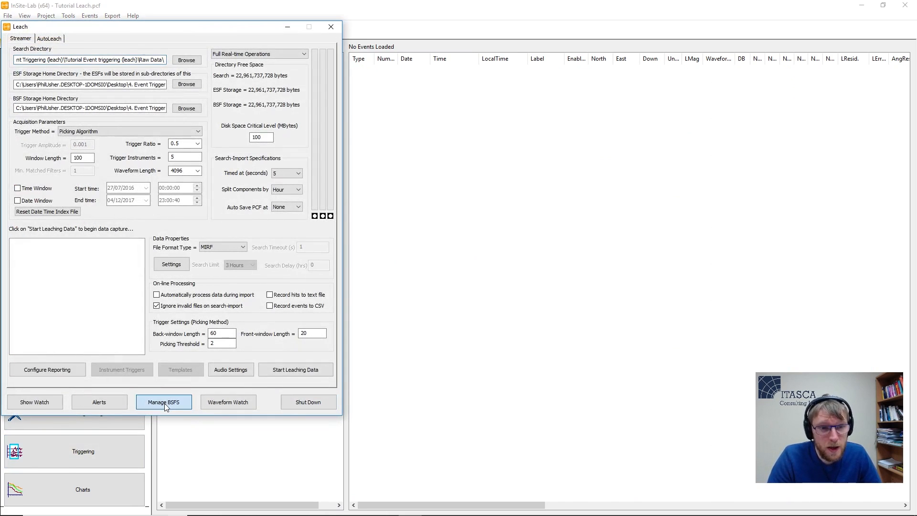
pyautogui.click(35, 174)
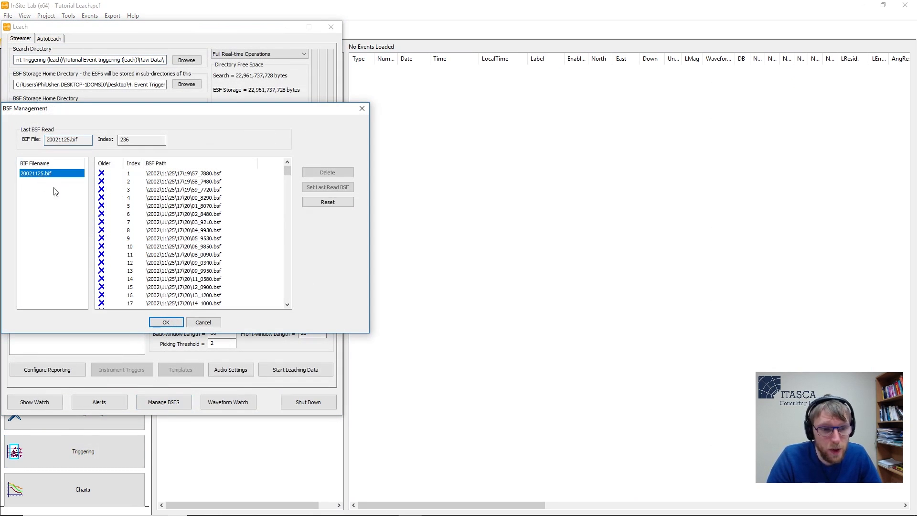
pyautogui.moveTo(62, 112); pyautogui.dragTo(143, 90)
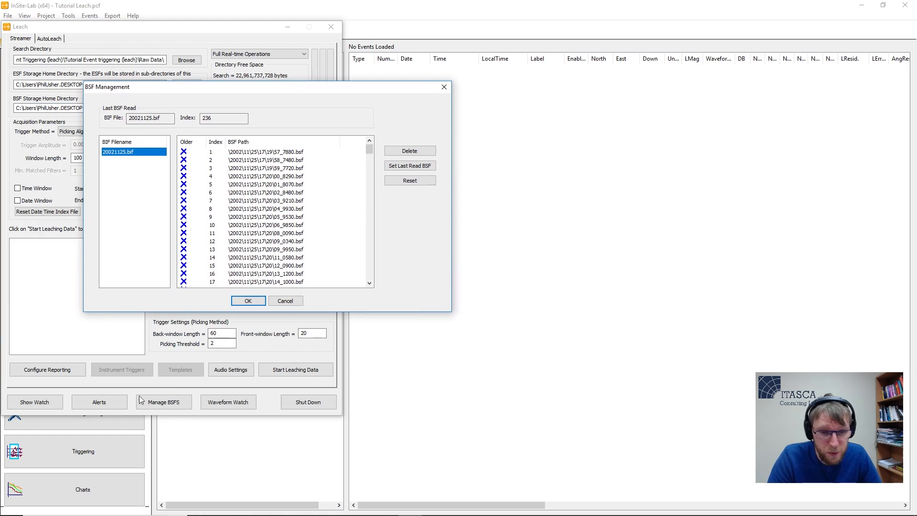
pyautogui.click(423, 153)
pyautogui.click(300, 226)
pyautogui.click(401, 183)
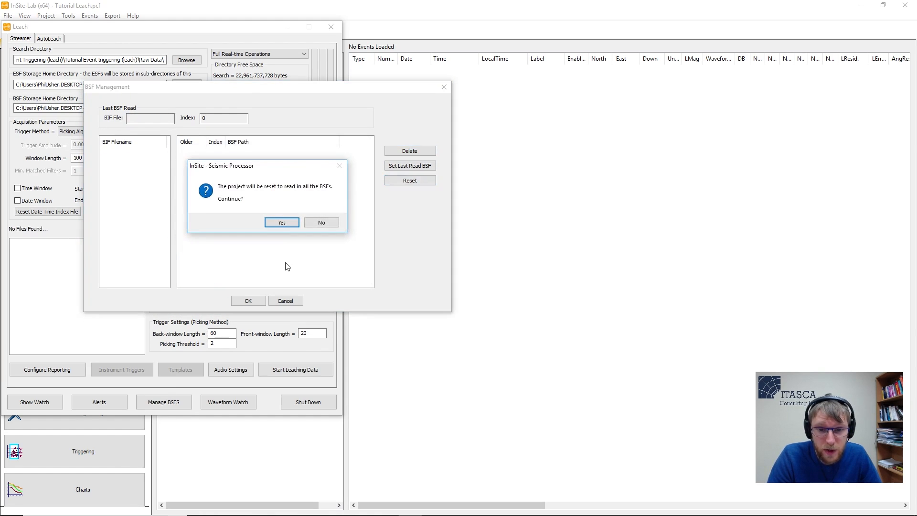
pyautogui.click(282, 223)
pyautogui.click(247, 300)
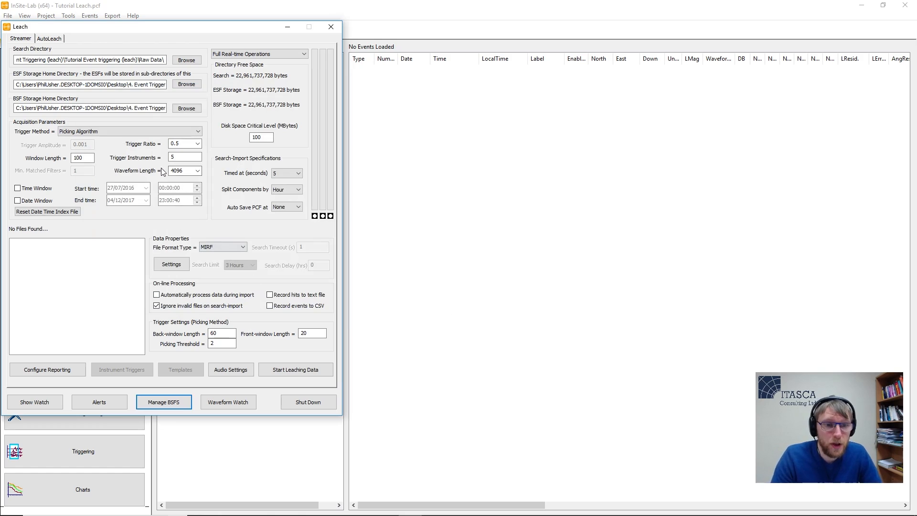
# Step: Set the trigger method to Amplitude Threshold and review the trigger amplitude, window length and trigger instruments
pyautogui.click(82, 134)
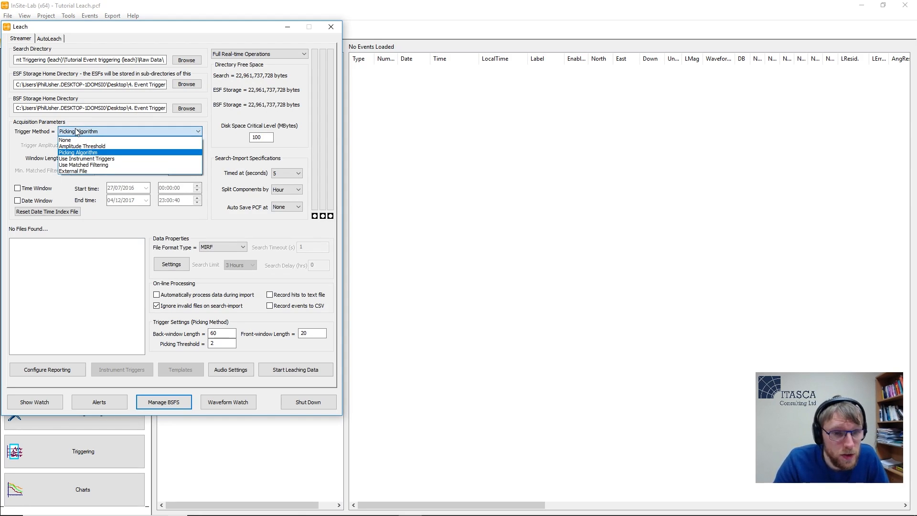
pyautogui.click(98, 165)
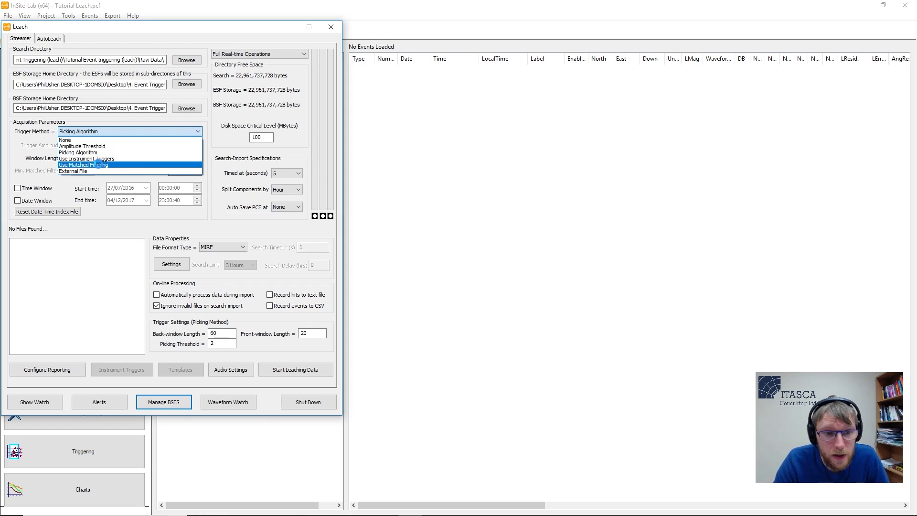
pyautogui.click(97, 132)
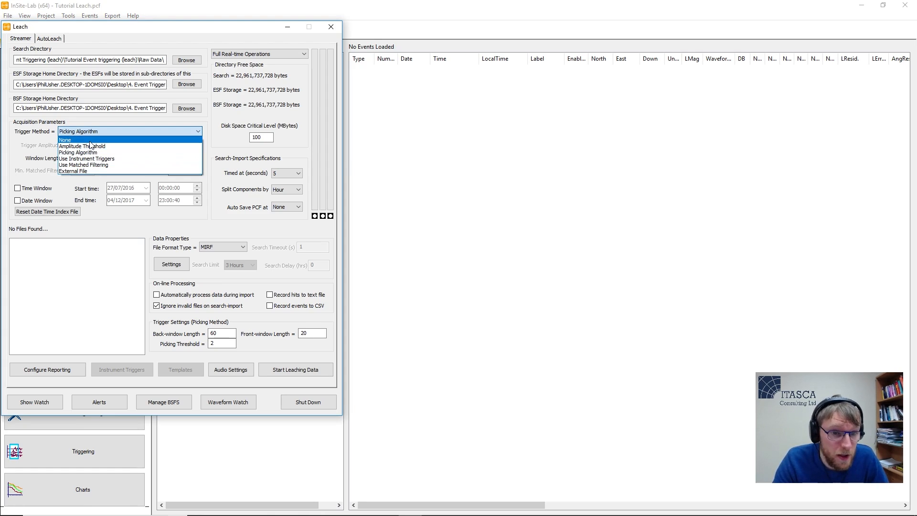
pyautogui.click(91, 146)
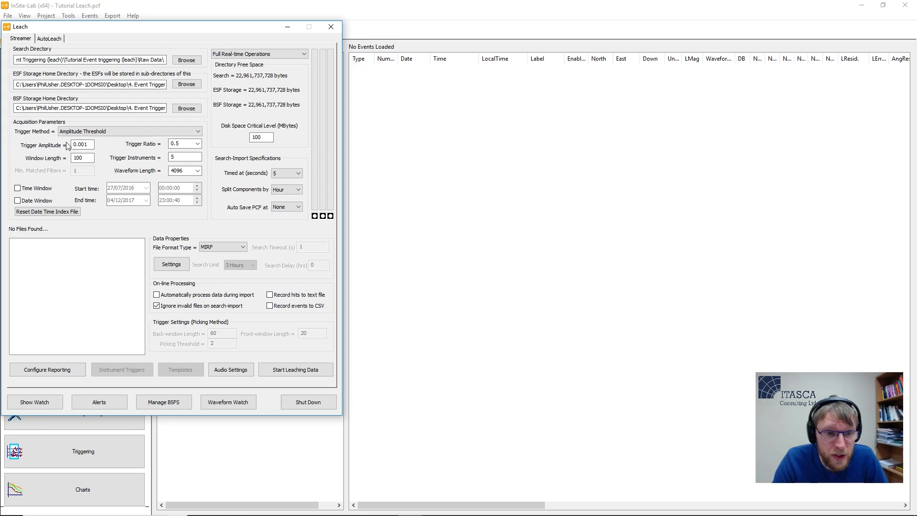
pyautogui.moveTo(87, 145); pyautogui.dragTo(35, 140)
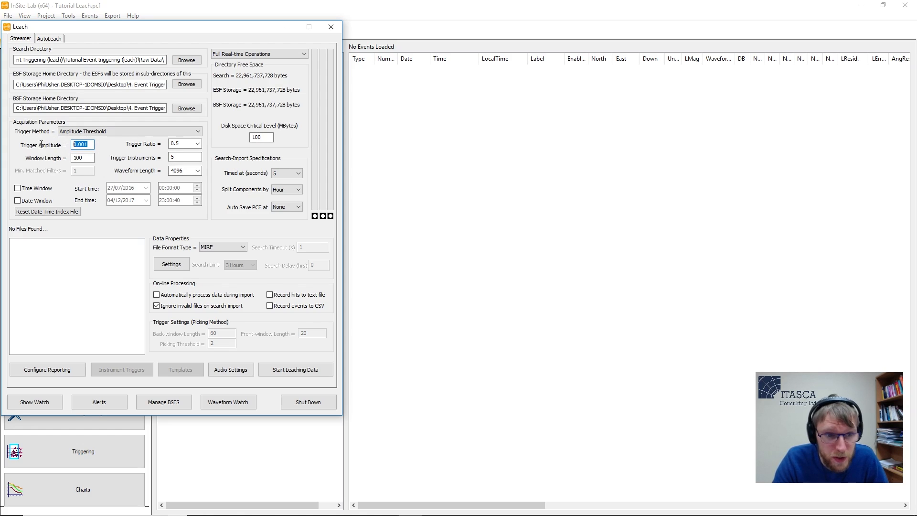
pyautogui.moveTo(91, 158); pyautogui.dragTo(56, 150)
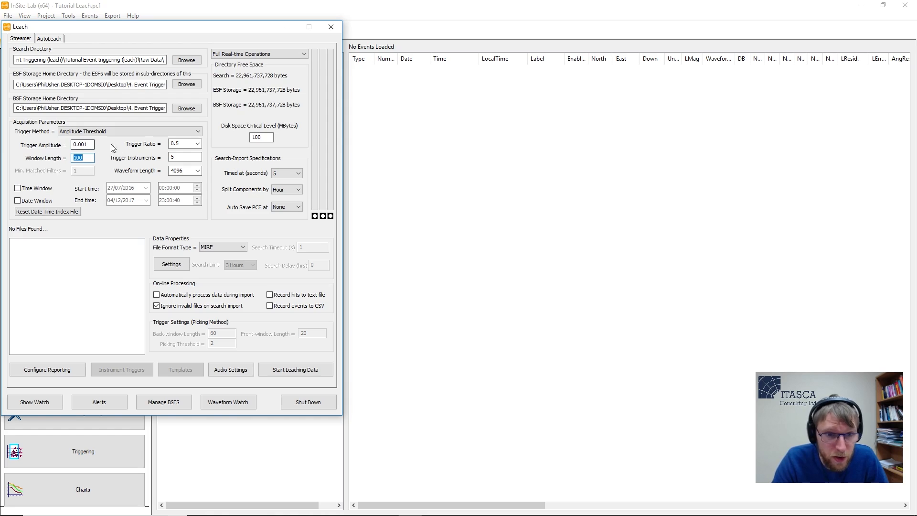
pyautogui.moveTo(178, 157); pyautogui.dragTo(152, 157)
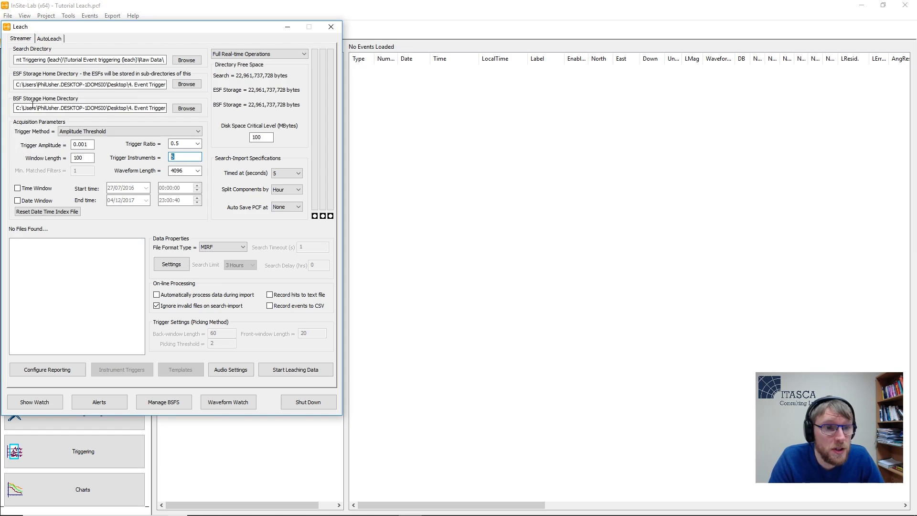
# Step: Review the search, ESF and BSF storage directories and choose Full Real-time Operations from the storage modes
pyautogui.moveTo(34, 59); pyautogui.dragTo(172, 57)
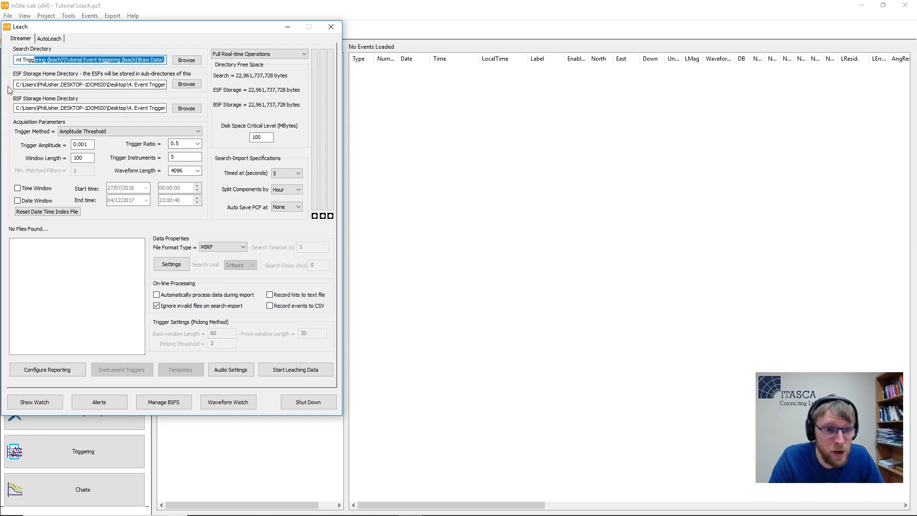
pyautogui.moveTo(15, 86); pyautogui.dragTo(168, 81)
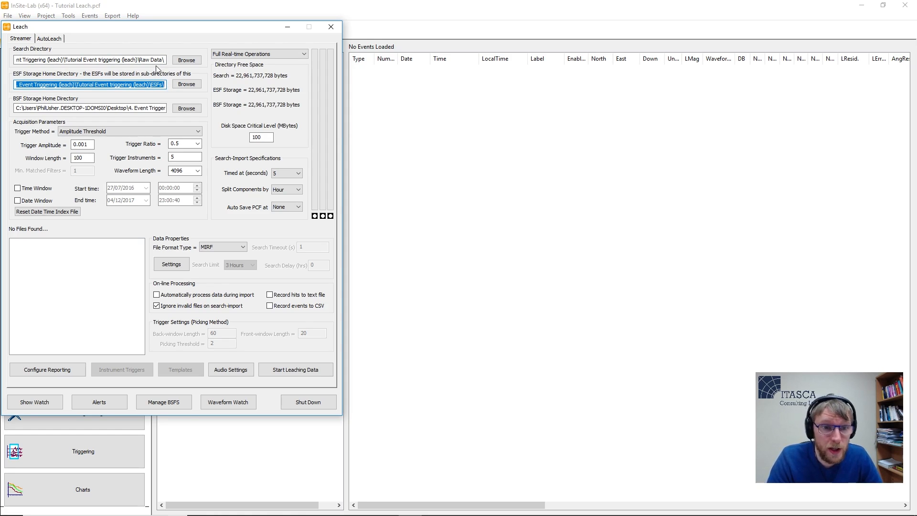
pyautogui.click(162, 108)
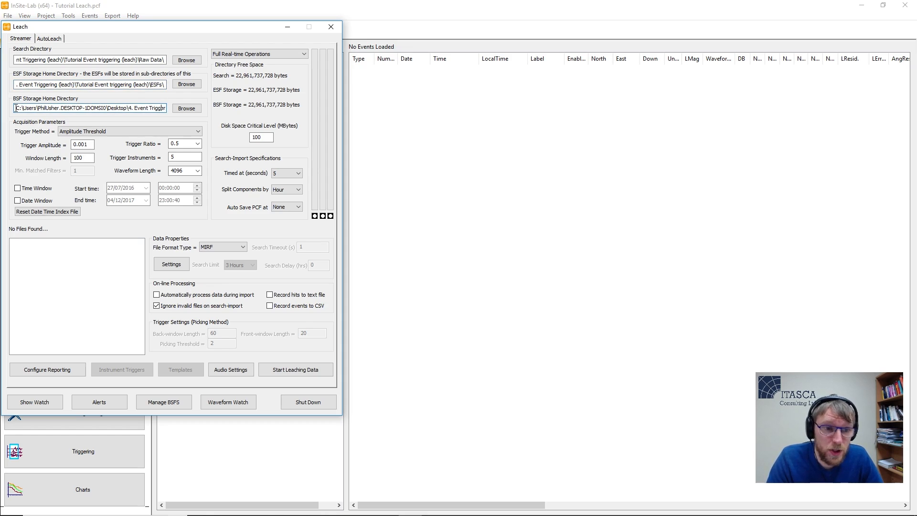
pyautogui.moveTo(15, 108); pyautogui.dragTo(176, 103)
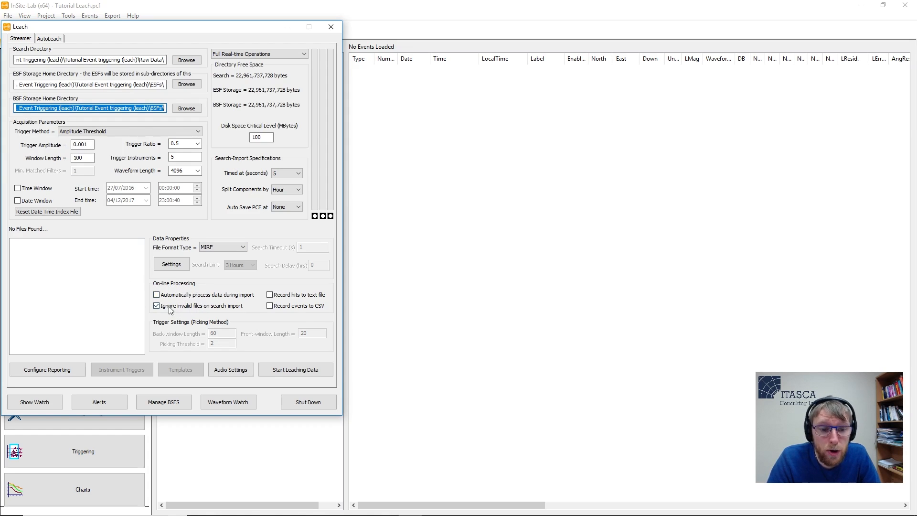
pyautogui.click(251, 55)
pyautogui.click(251, 56)
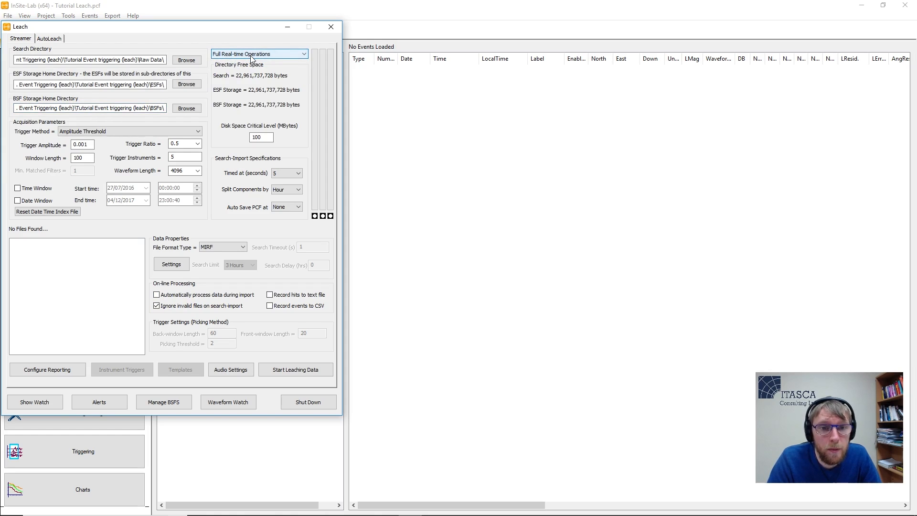
pyautogui.click(252, 56)
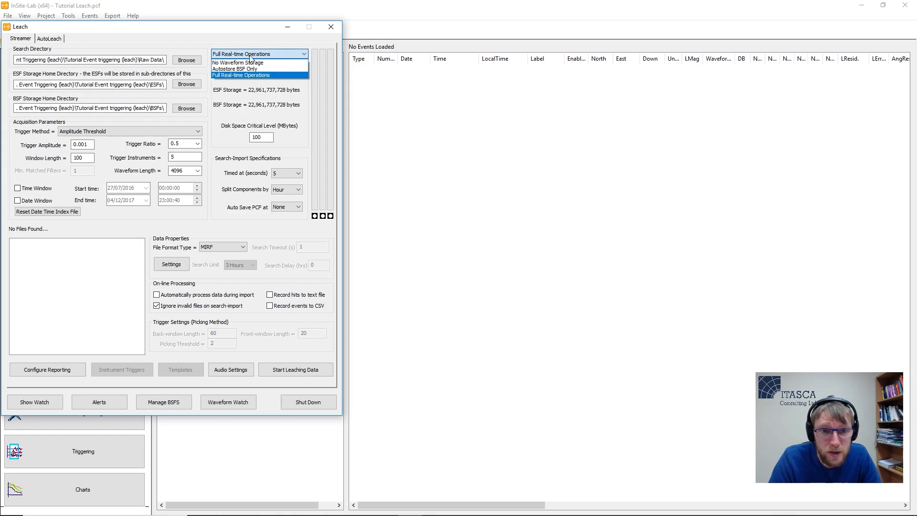
pyautogui.click(234, 76)
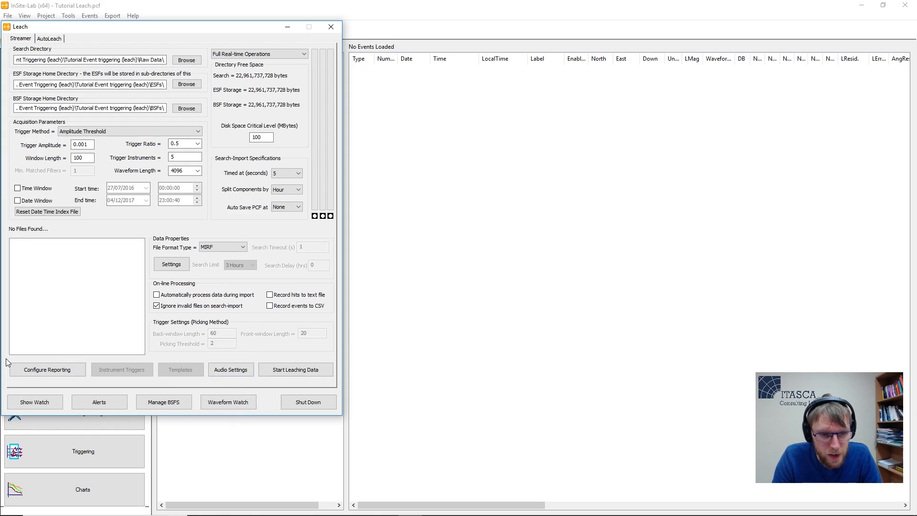
# Step: Look through the reporting configuration, audio settings and Leach alert options, closing each dialog without changes
pyautogui.click(51, 376)
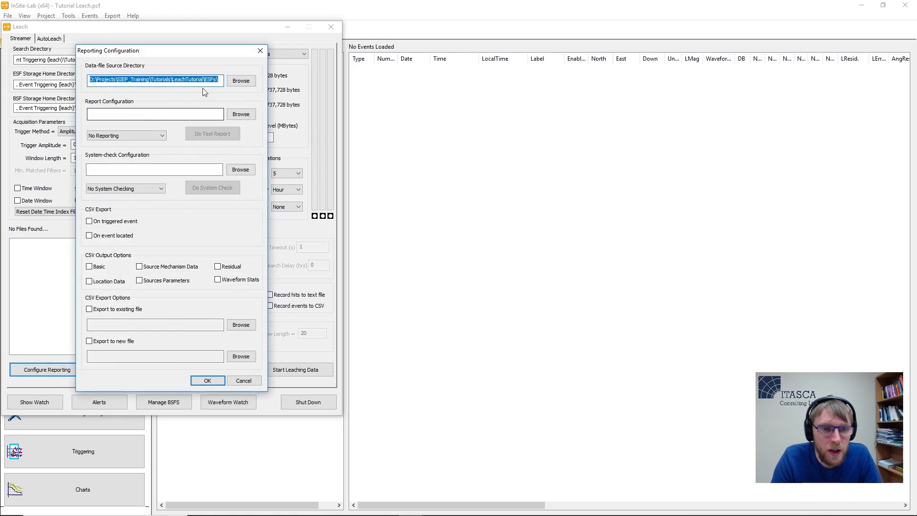
pyautogui.click(261, 51)
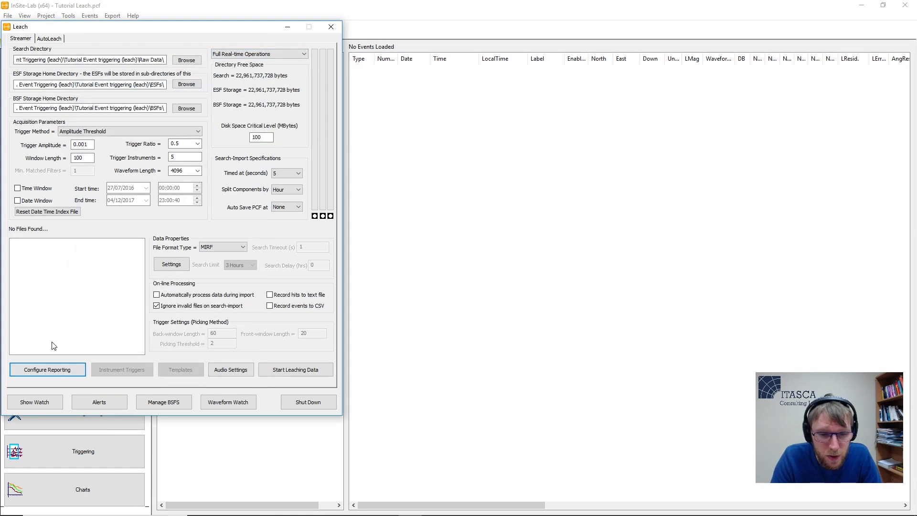
pyautogui.click(229, 371)
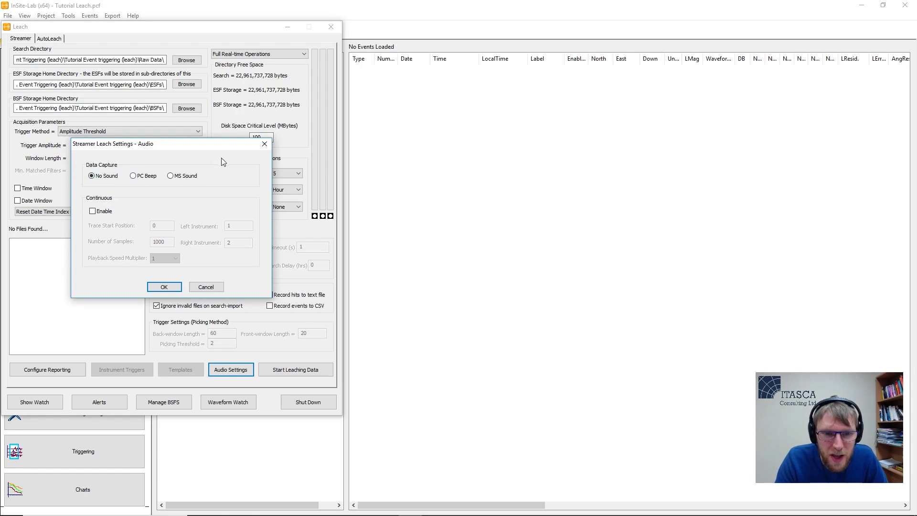
pyautogui.click(264, 144)
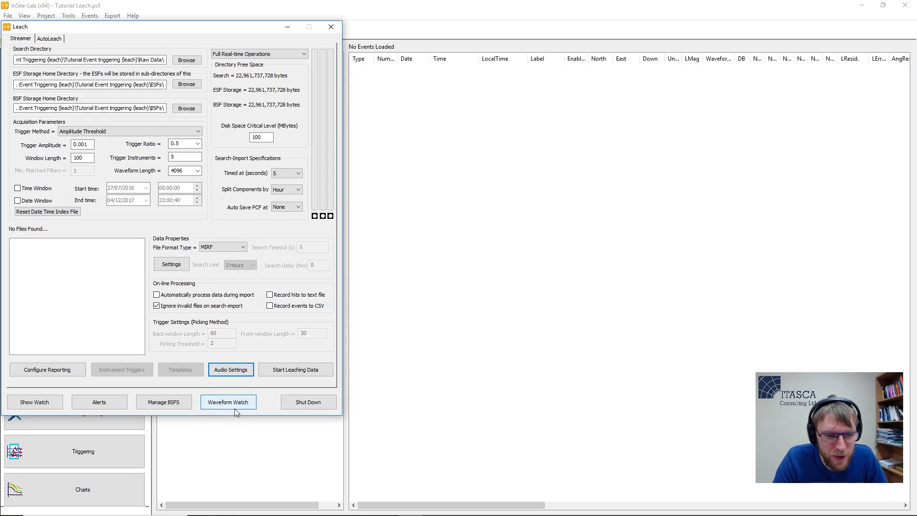
pyautogui.click(100, 402)
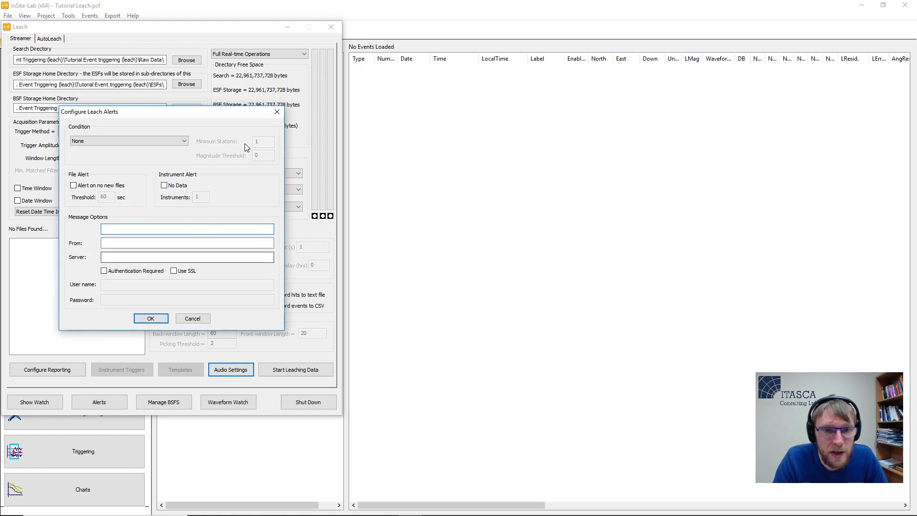
pyautogui.click(279, 114)
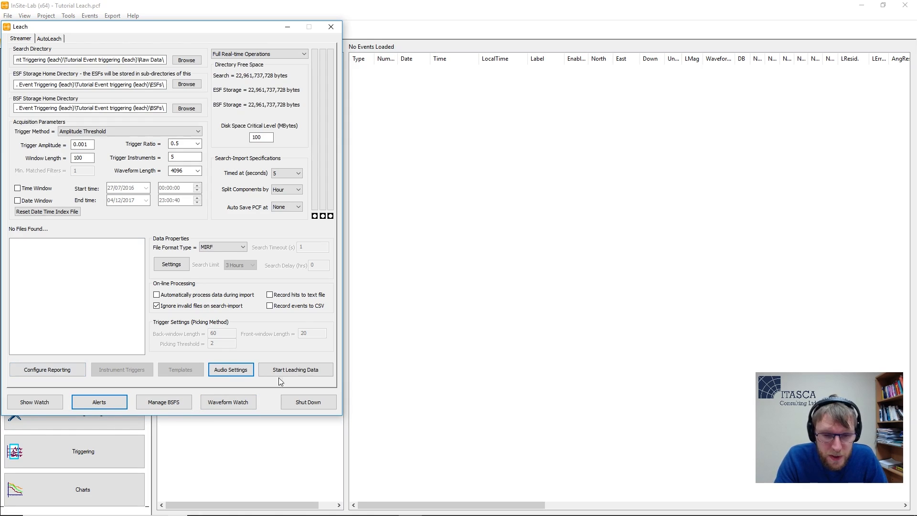
# Step: Open the Continuous Waveform Watch, fit it beside the Leach window in the lower part of the screen, and show the Watch message window
pyautogui.click(227, 406)
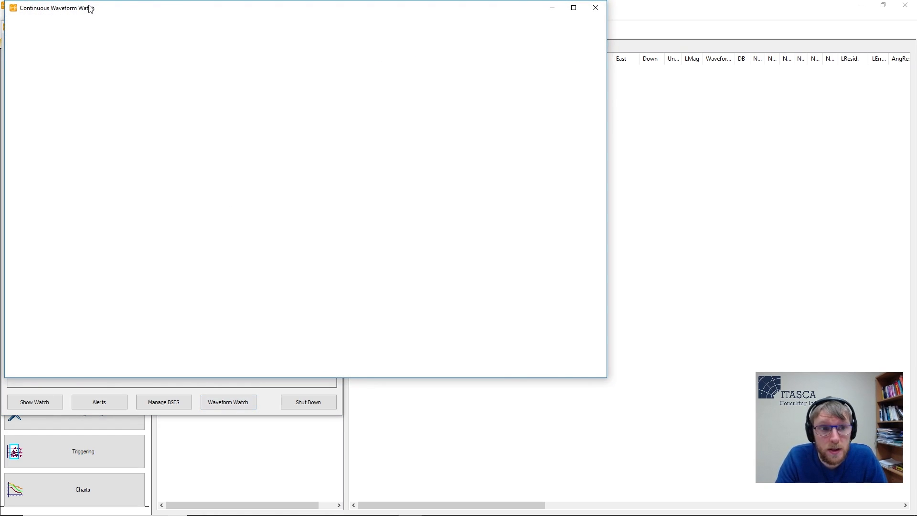
pyautogui.moveTo(94, 10); pyautogui.dragTo(350, 173)
pyautogui.moveTo(458, 185); pyautogui.dragTo(472, 222)
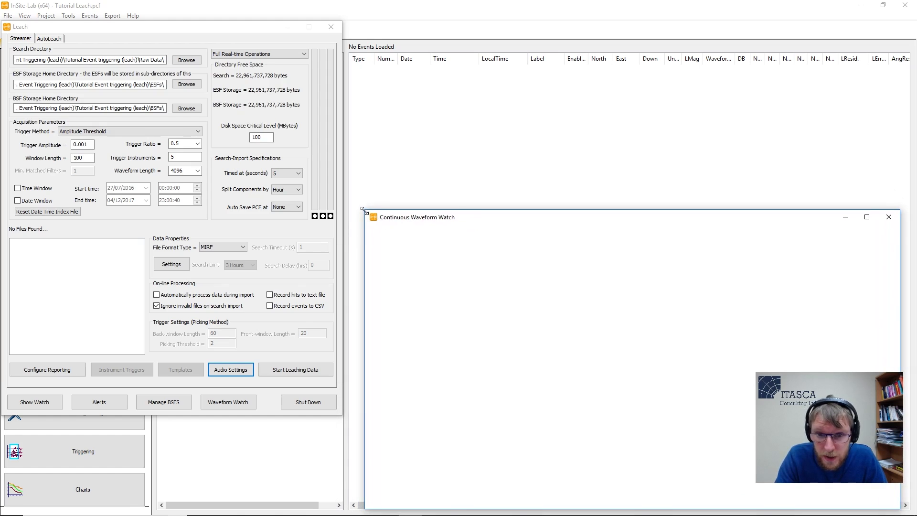
pyautogui.moveTo(363, 210); pyautogui.dragTo(333, 226)
pyautogui.moveTo(480, 232); pyautogui.dragTo(492, 235)
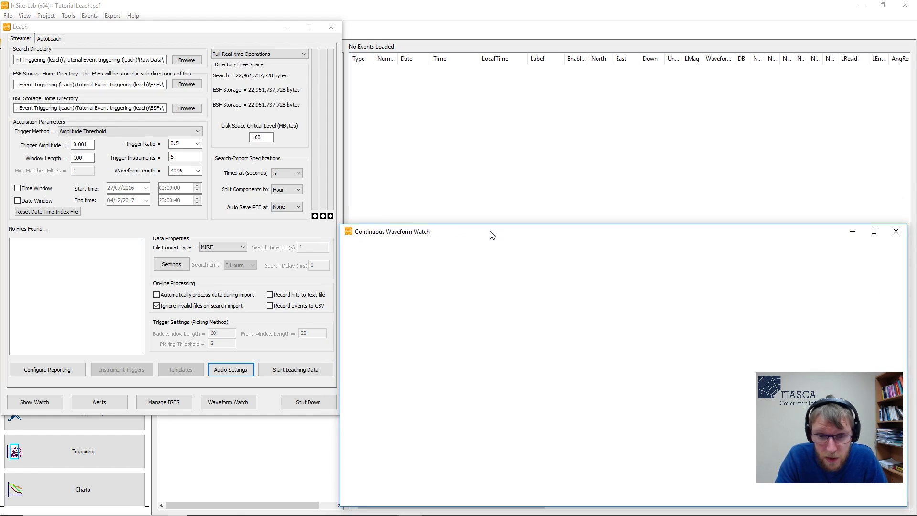
pyautogui.click(41, 404)
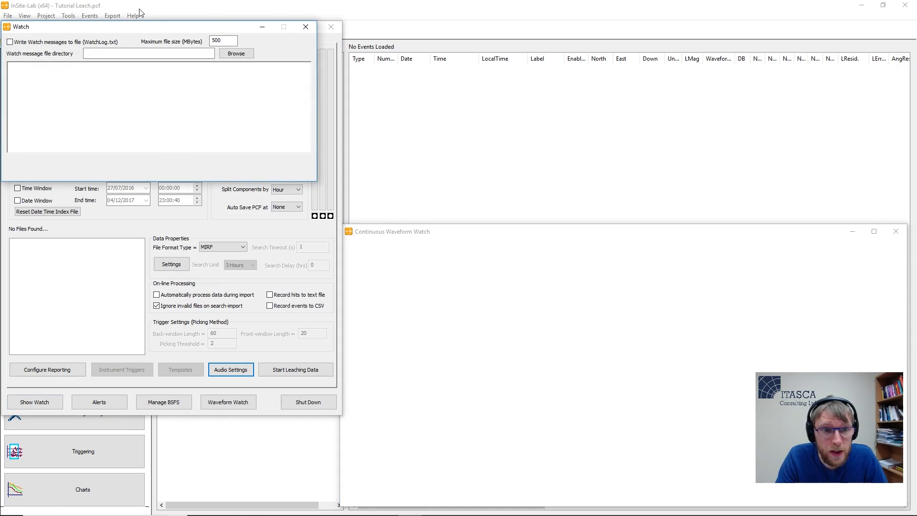
# Step: Move the Watch message window clear of the Leach settings and leach the newly found files, stopping the run partway
pyautogui.moveTo(138, 27); pyautogui.dragTo(574, 29)
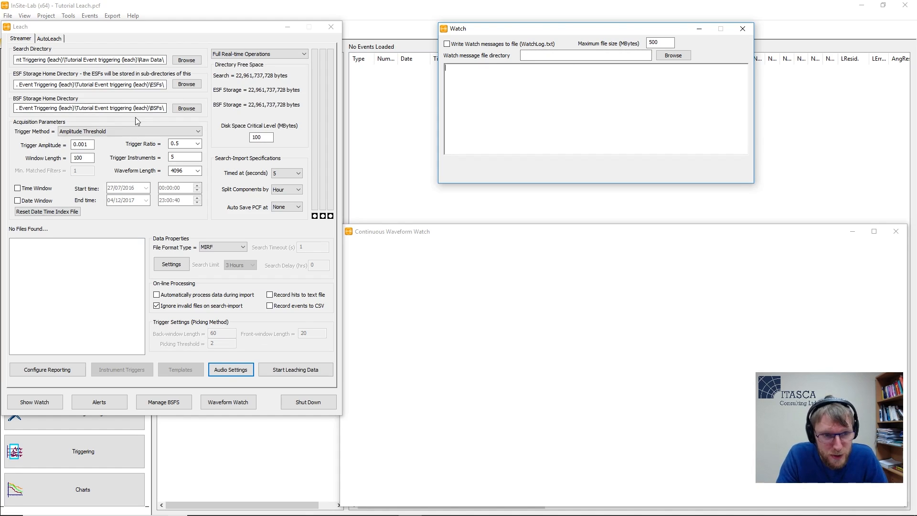
pyautogui.click(310, 370)
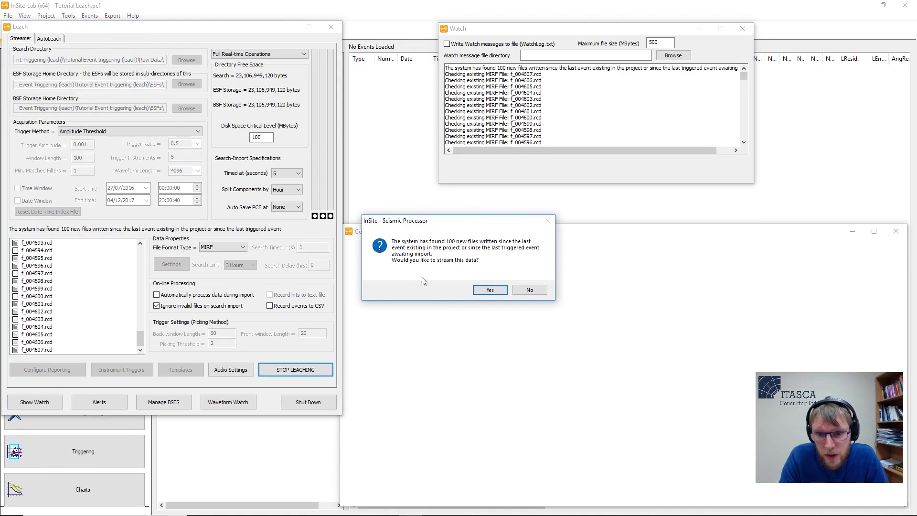
pyautogui.click(491, 293)
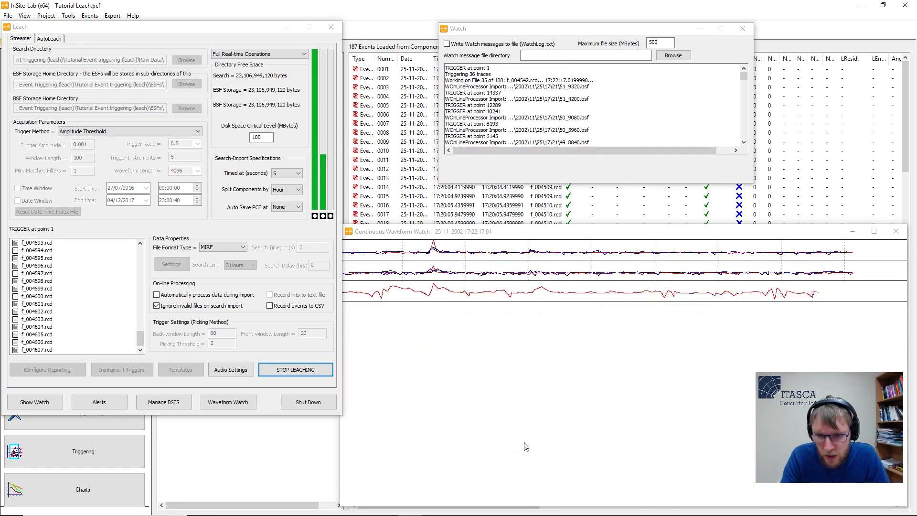
pyautogui.click(292, 371)
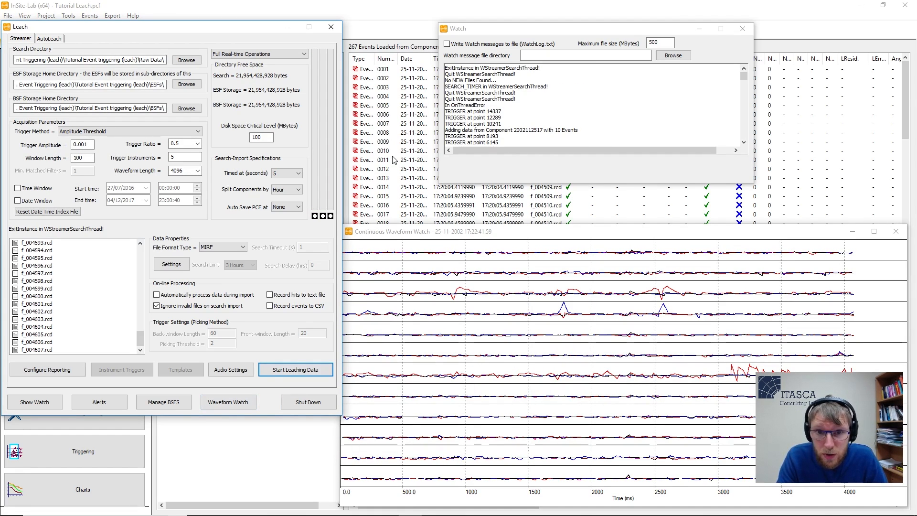
# Step: Close the Continuous Waveform Watch, Watch and Leach windows to uncover the list of triggered events
pyautogui.click(406, 231)
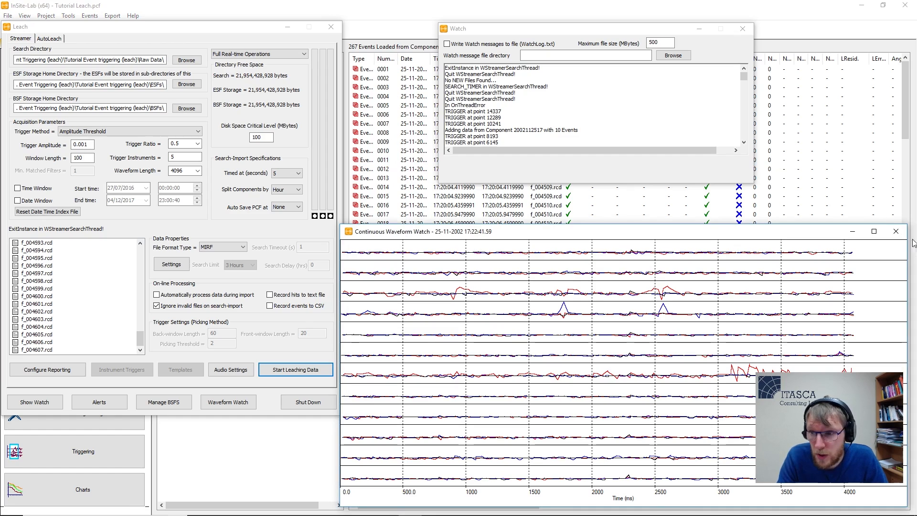
pyautogui.click(896, 232)
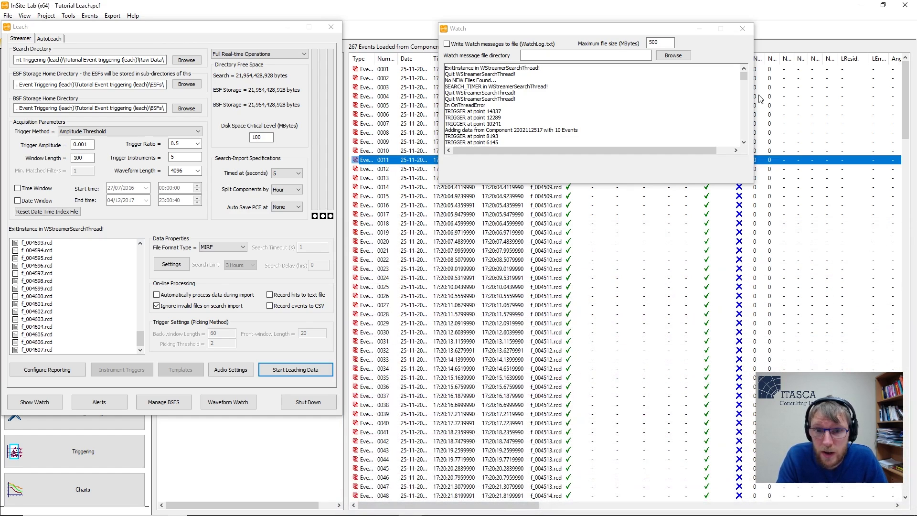
pyautogui.click(743, 29)
pyautogui.click(330, 26)
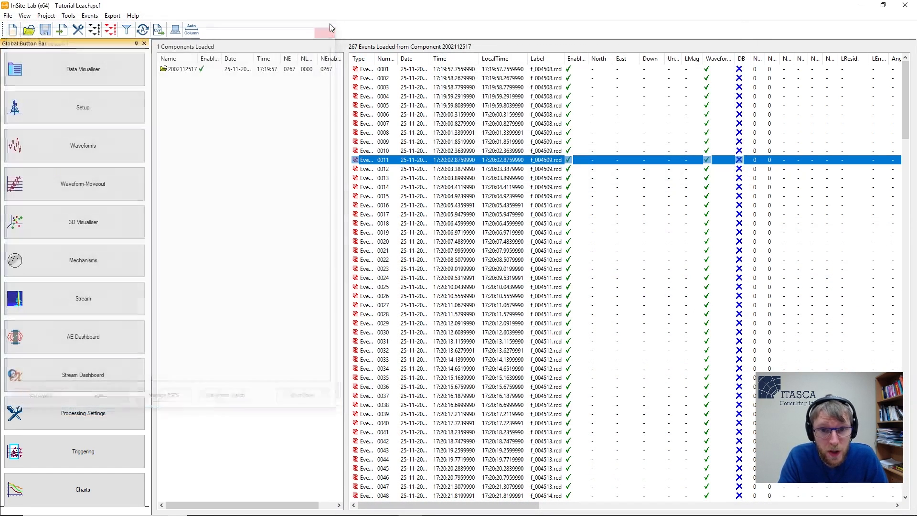
# Step: Examine the times and source file labels of the triggered events throughout the event list, ending back at the first event
pyautogui.click(388, 70)
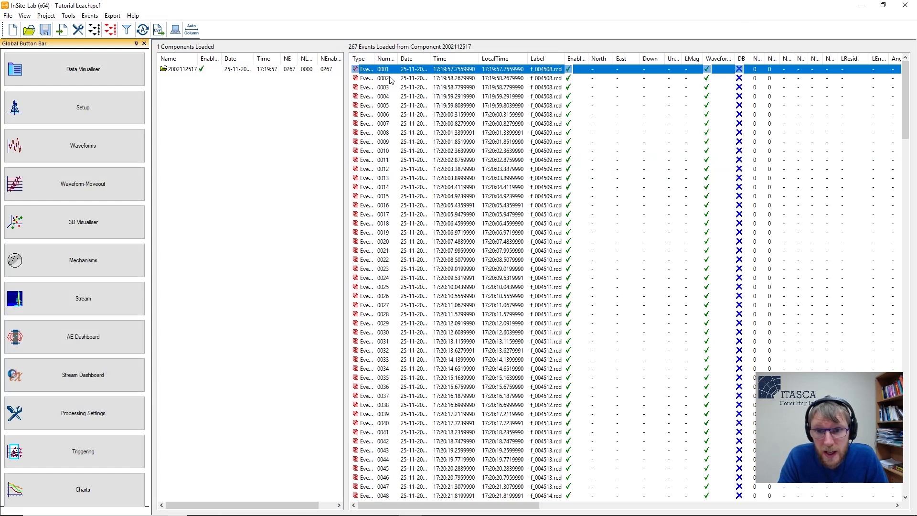
pyautogui.click(456, 79)
pyautogui.click(455, 88)
pyautogui.click(460, 69)
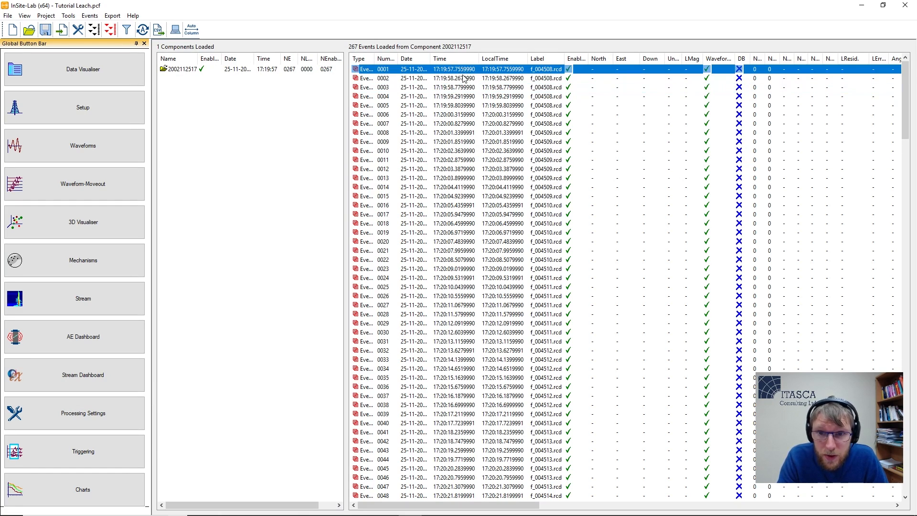
pyautogui.click(461, 78)
pyautogui.click(462, 87)
pyautogui.click(464, 80)
pyautogui.click(465, 88)
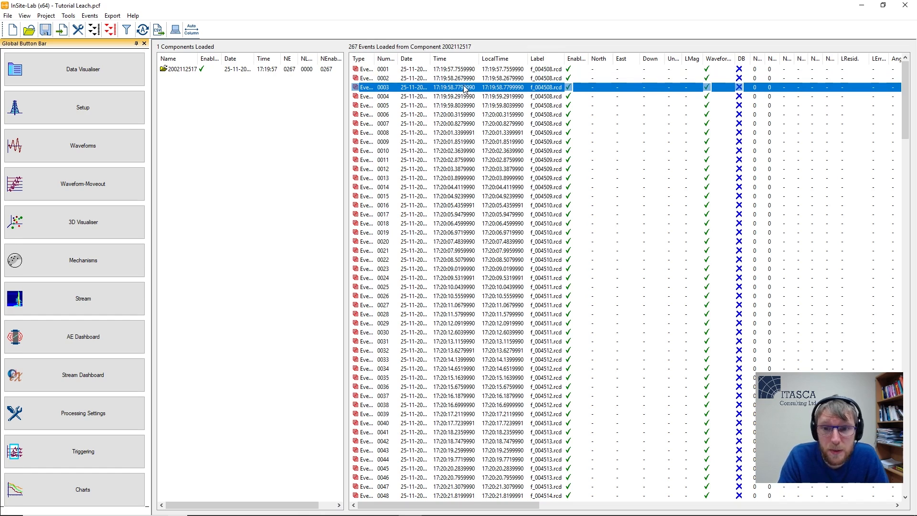
pyautogui.click(461, 97)
pyautogui.click(457, 114)
pyautogui.click(452, 170)
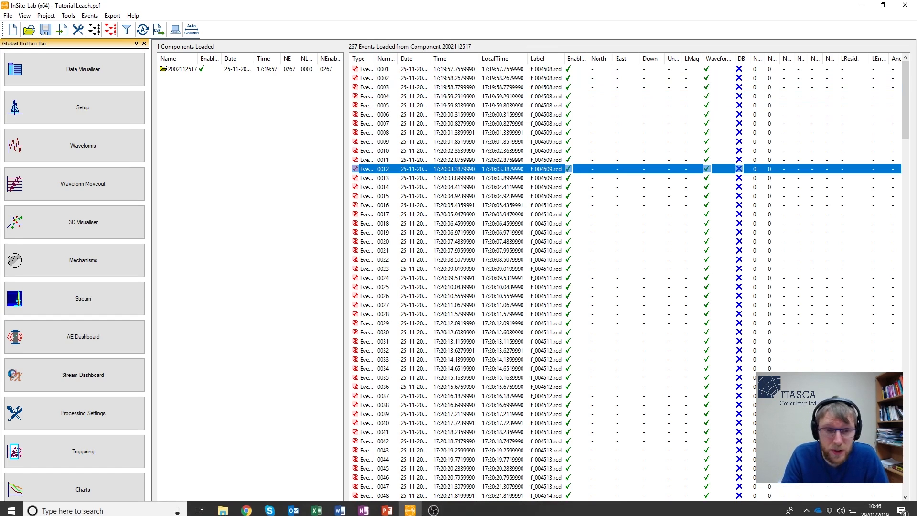
pyautogui.moveTo(434, 507)
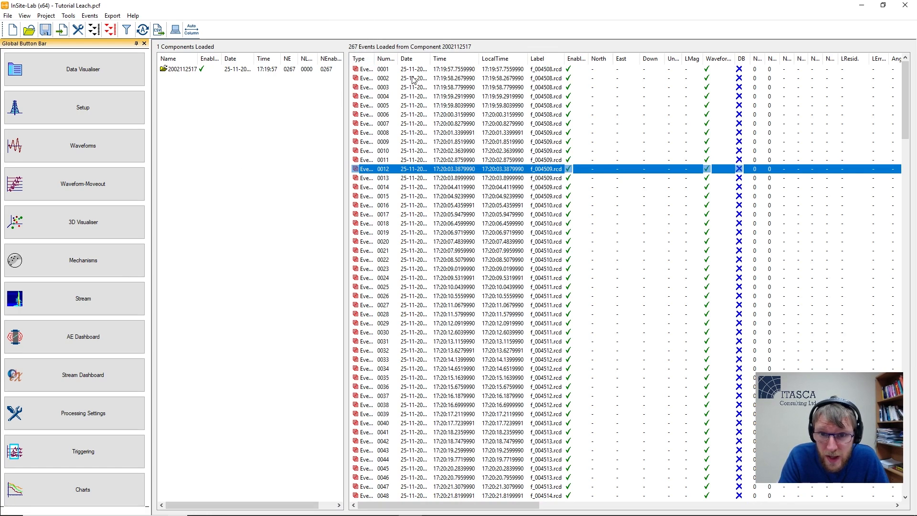
pyautogui.click(454, 70)
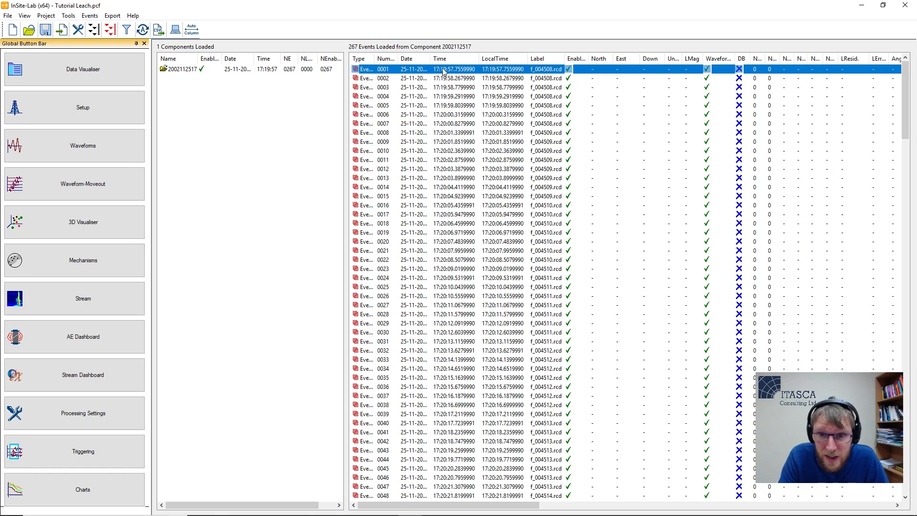
pyautogui.moveTo(907, 111); pyautogui.dragTo(904, 493)
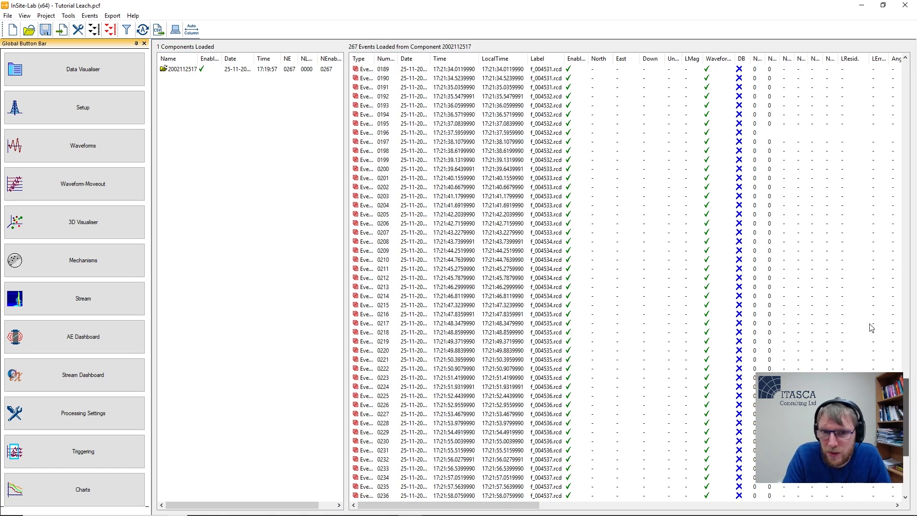
pyautogui.hotkey('ctrl', 'Home')
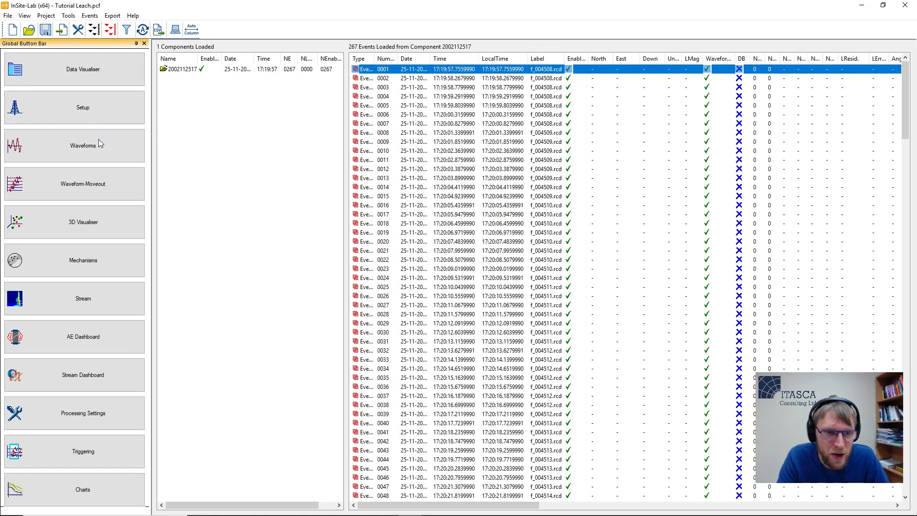
# Step: Open the waveform view and step forward through the triggered events from event 5 to event 11
pyautogui.click(91, 152)
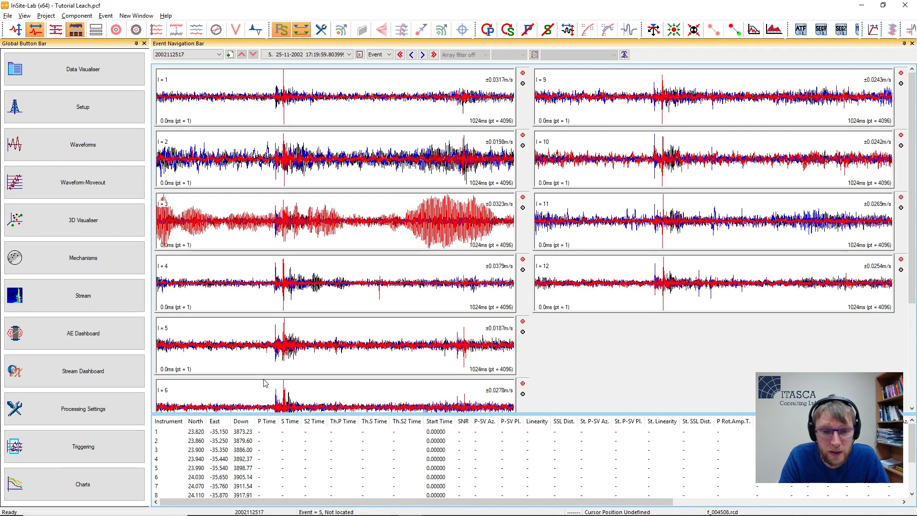
pyautogui.click(423, 54)
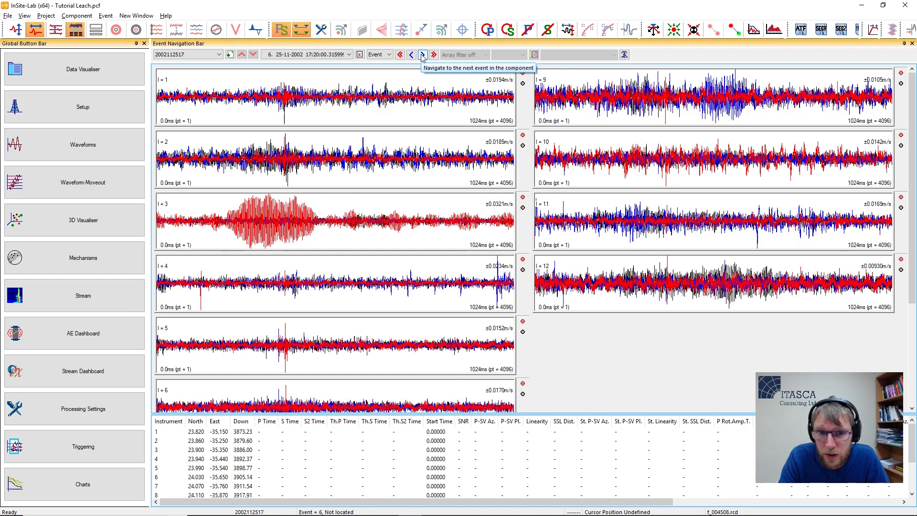
pyautogui.click(423, 55)
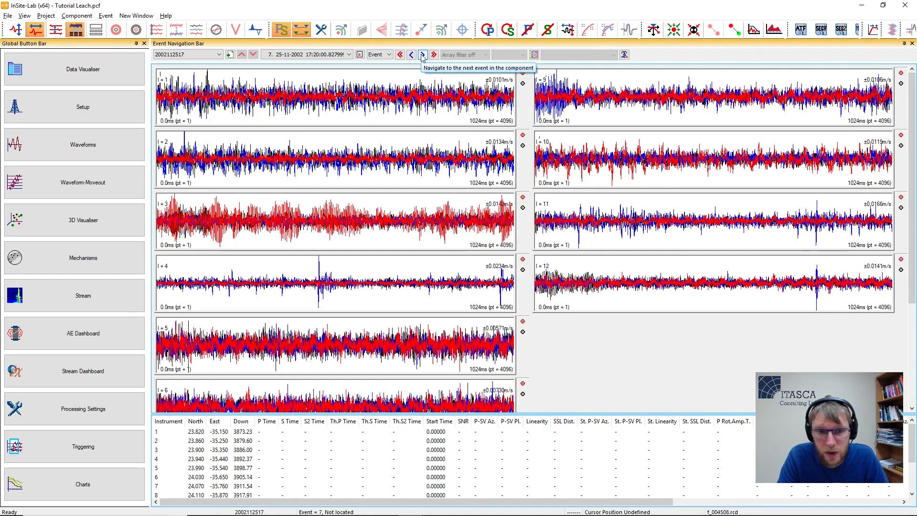
pyautogui.click(422, 55)
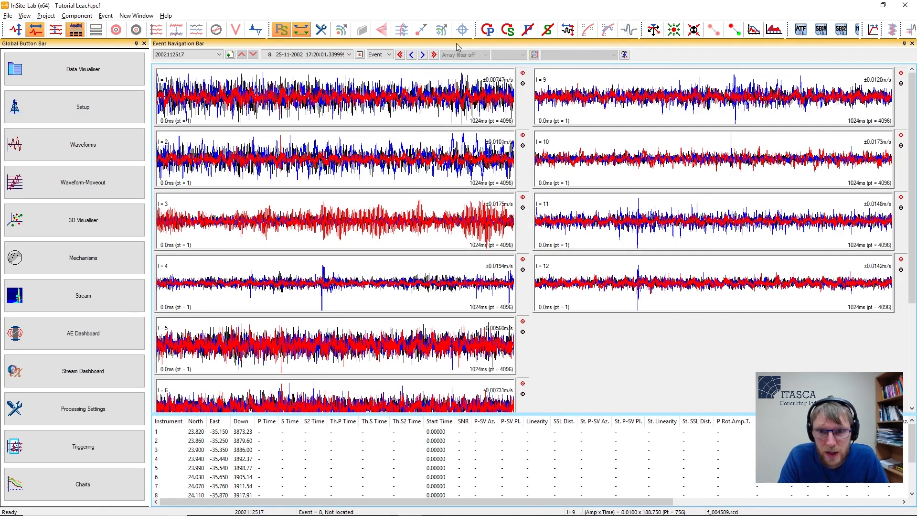
pyautogui.click(422, 56)
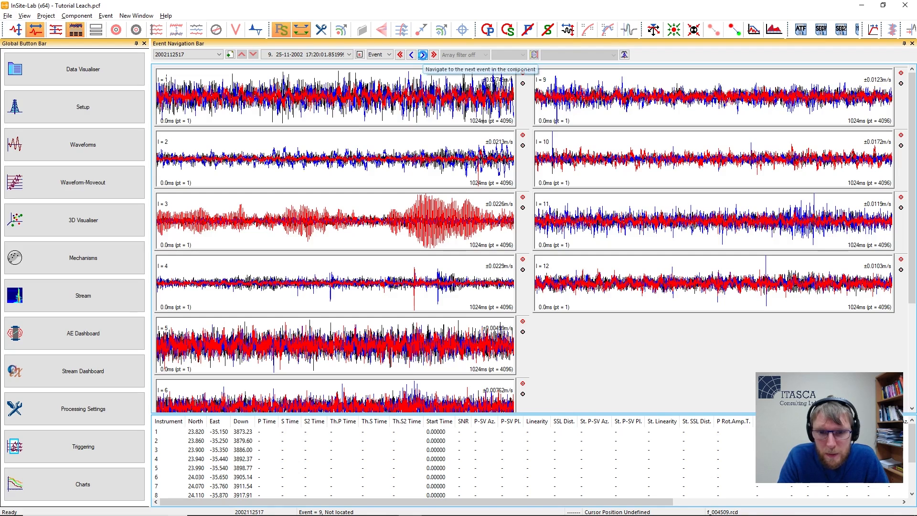
pyautogui.click(422, 56)
pyautogui.click(423, 56)
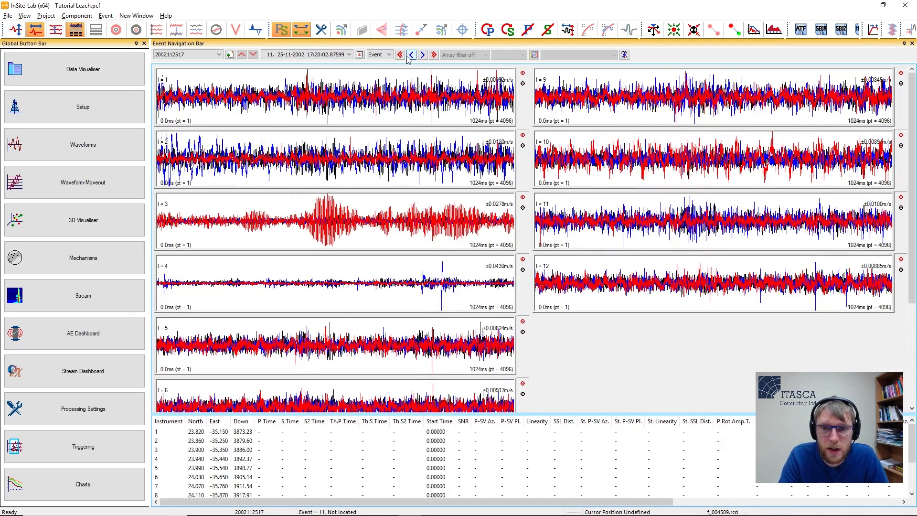
# Step: Go back to the first event and step forward to the waveforms of event 5
pyautogui.click(400, 55)
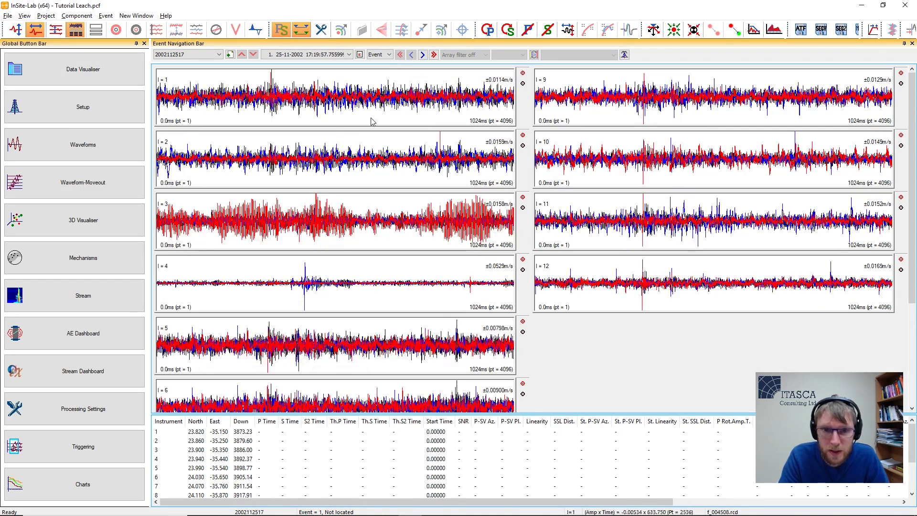
pyautogui.click(422, 55)
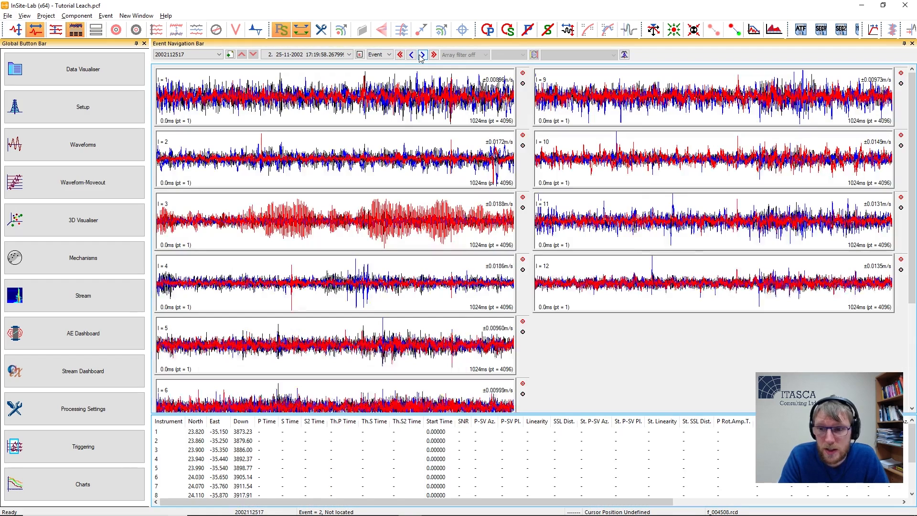
pyautogui.click(421, 55)
pyautogui.click(422, 56)
pyautogui.click(421, 55)
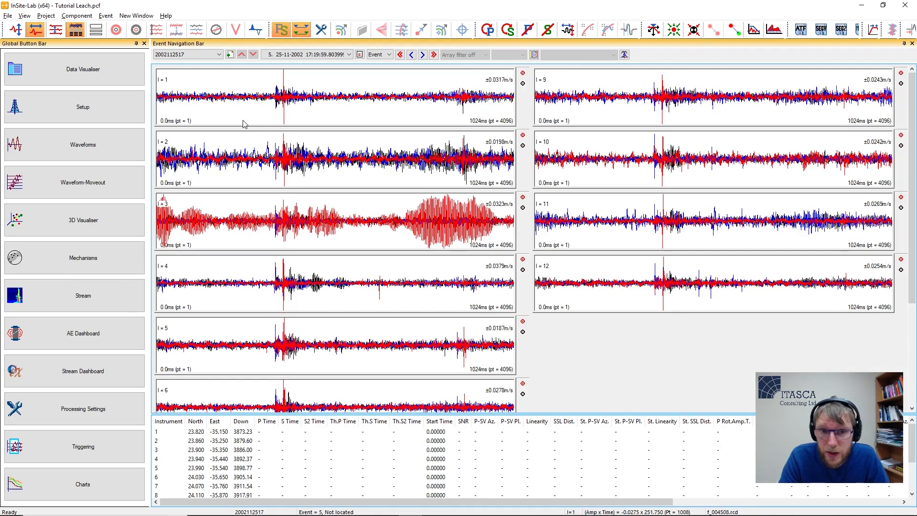
# Step: Inspect the RMS and X, Y and Z component traces of instrument 1 for event 5, then leave the single-instrument view
pyautogui.doubleClick(295, 100)
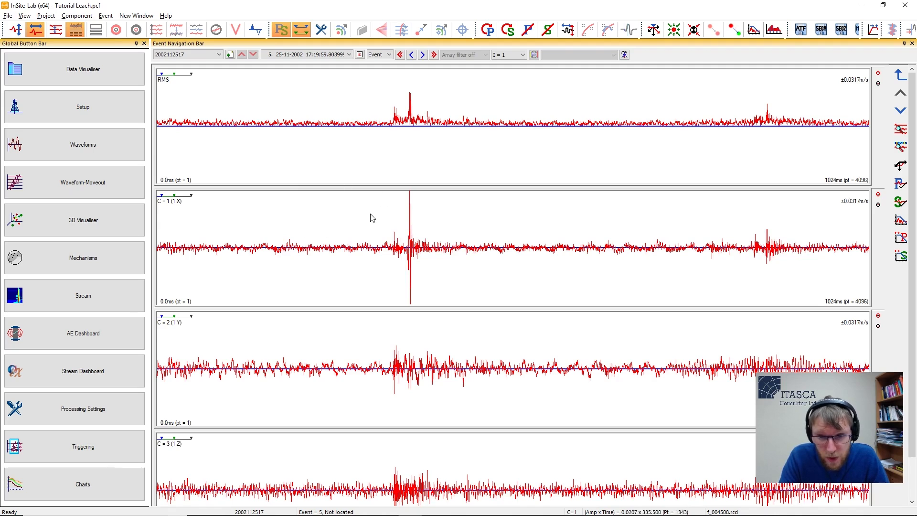
pyautogui.rightClick(401, 228)
pyautogui.click(385, 225)
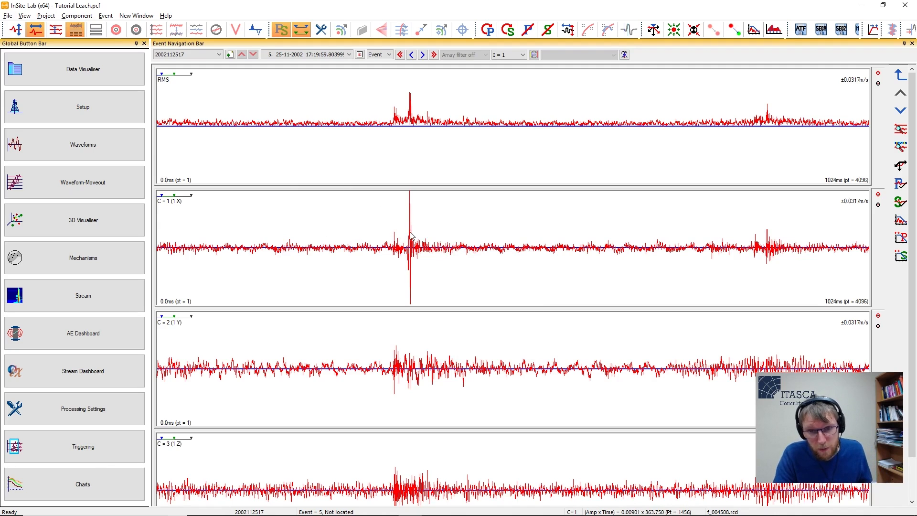
pyautogui.click(411, 236)
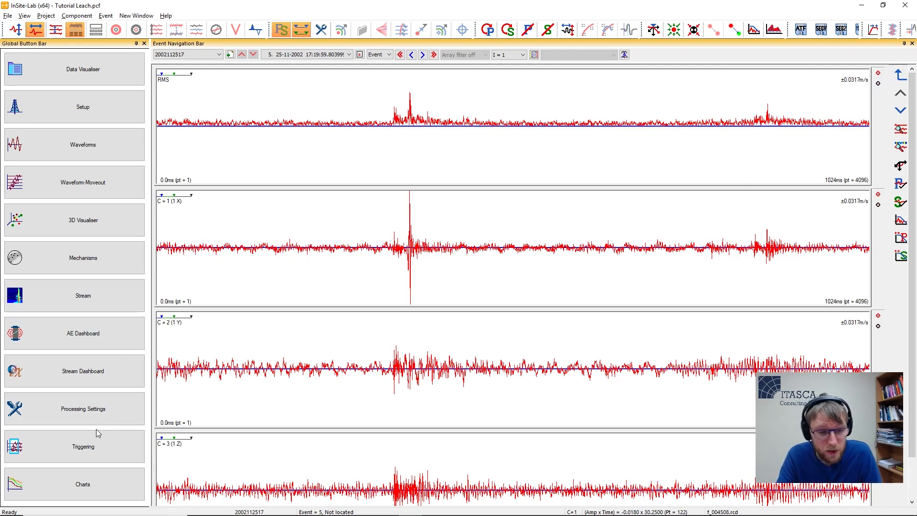
pyautogui.click(101, 443)
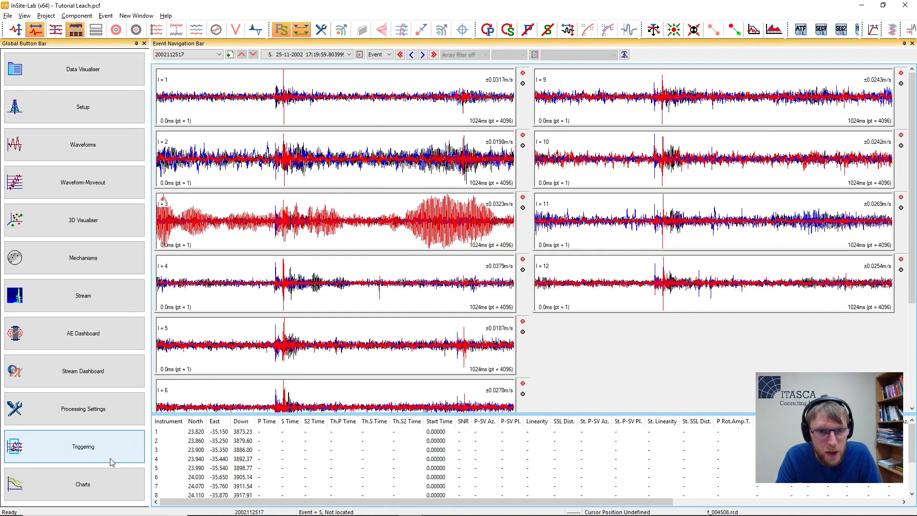
pyautogui.click(52, 80)
pyautogui.click(185, 69)
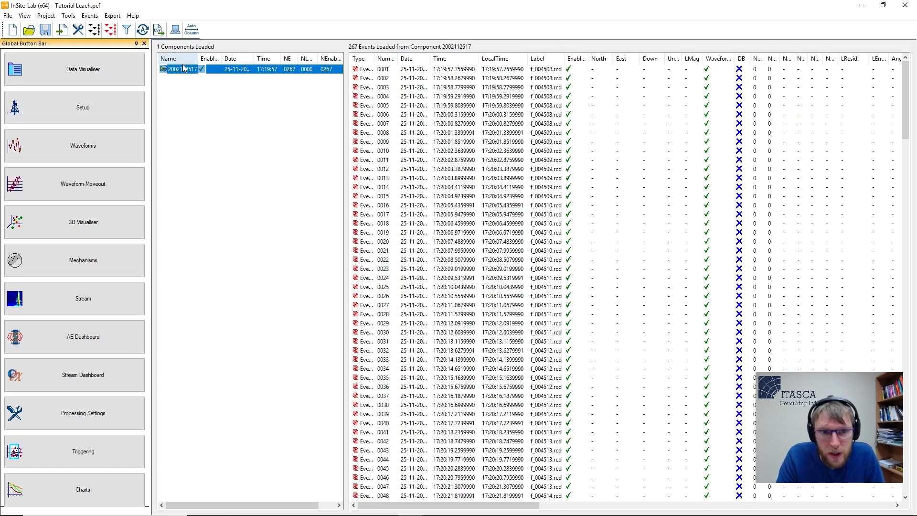
pyautogui.rightClick(184, 68)
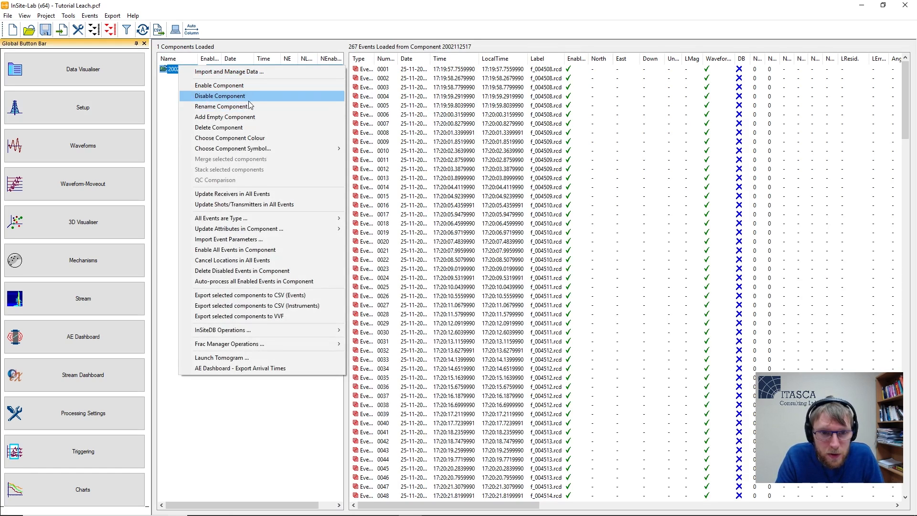
pyautogui.click(242, 127)
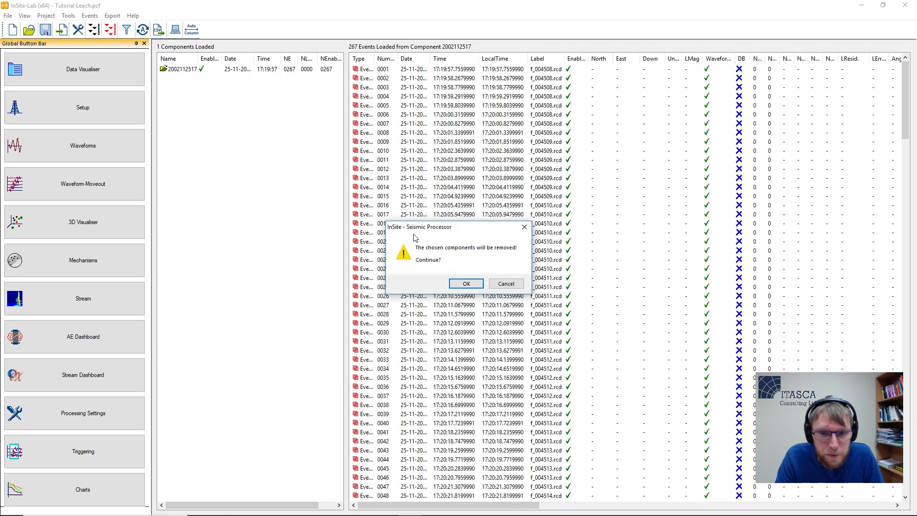
pyautogui.click(468, 284)
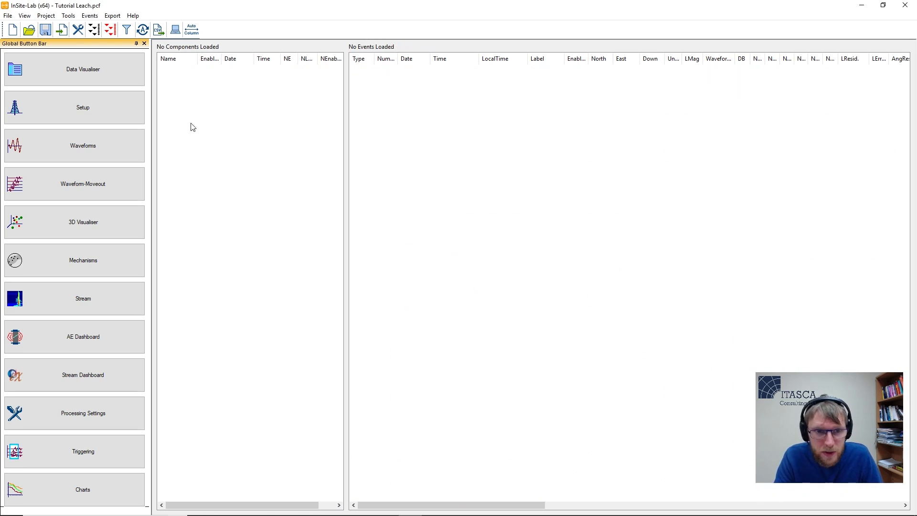
# Step: Open the Leach triggering window, delete 20021125.bif from the BSF management list and reset the last BSF read
pyautogui.click(75, 413)
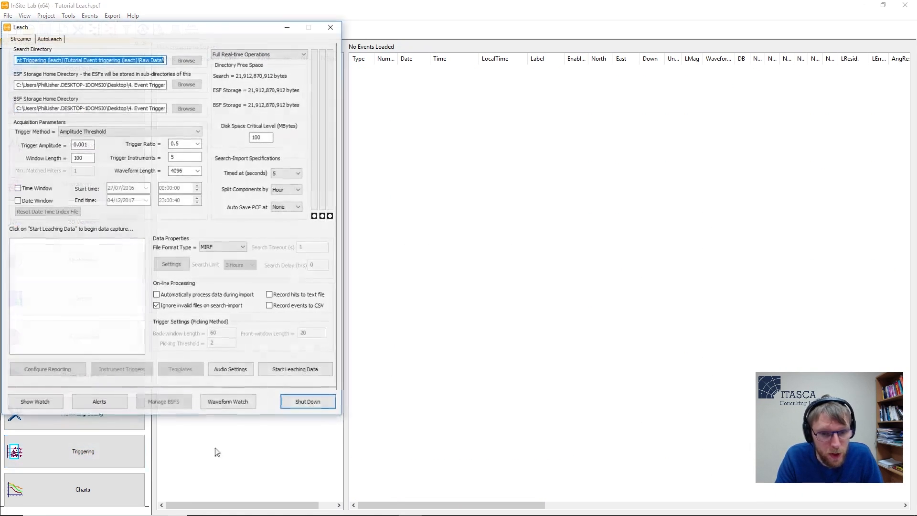
pyautogui.click(170, 406)
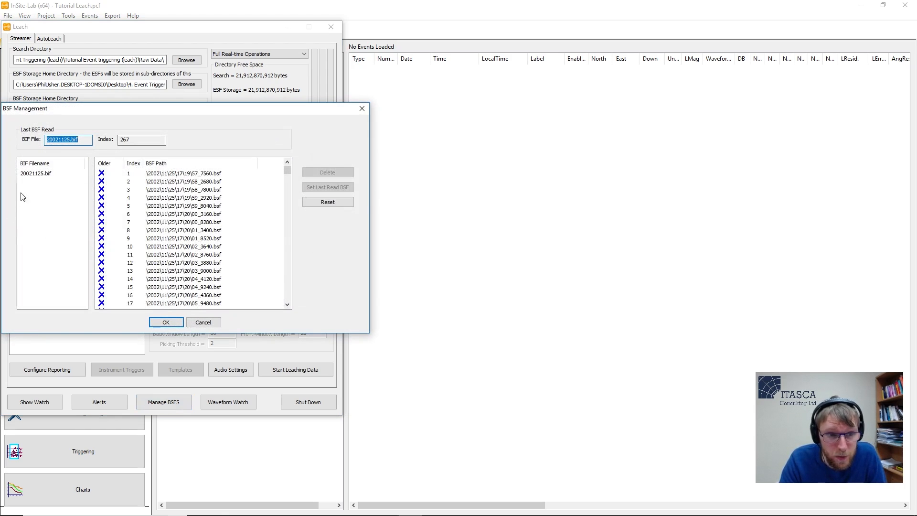
pyautogui.click(47, 174)
pyautogui.click(343, 172)
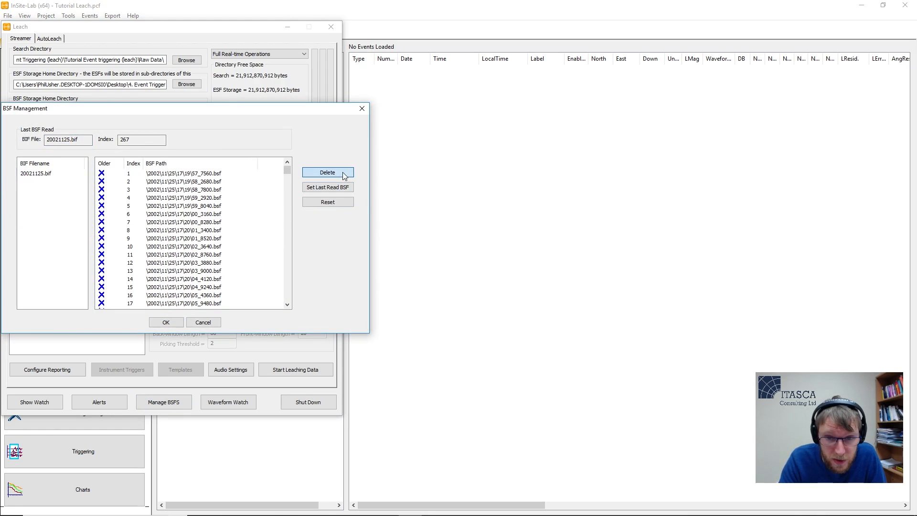
pyautogui.click(218, 246)
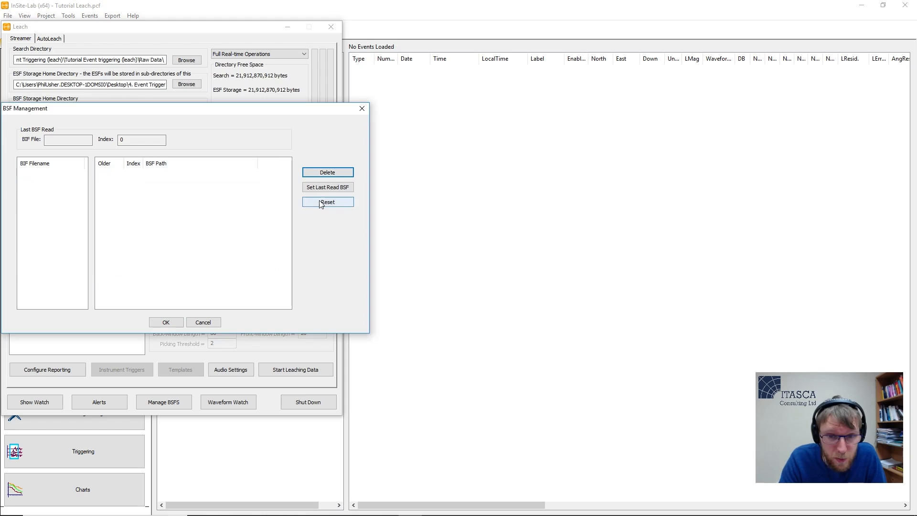
pyautogui.click(322, 202)
pyautogui.click(199, 243)
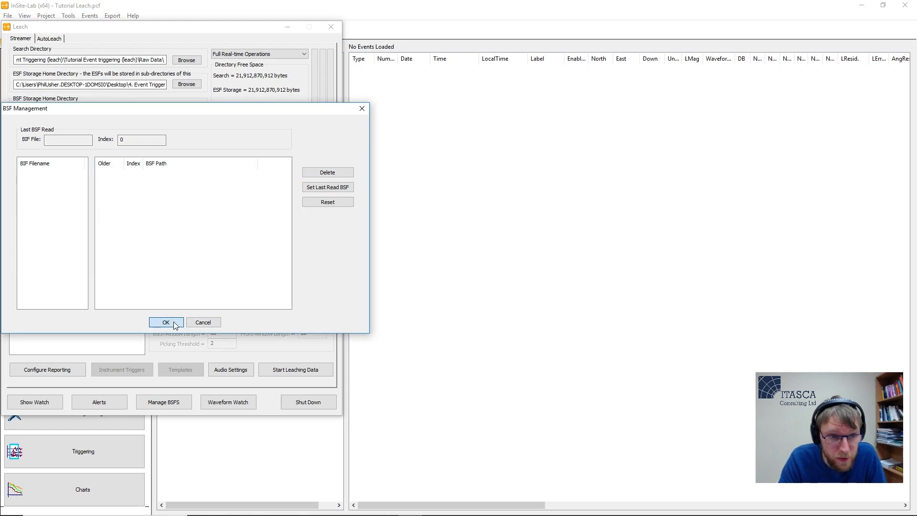
pyautogui.click(174, 322)
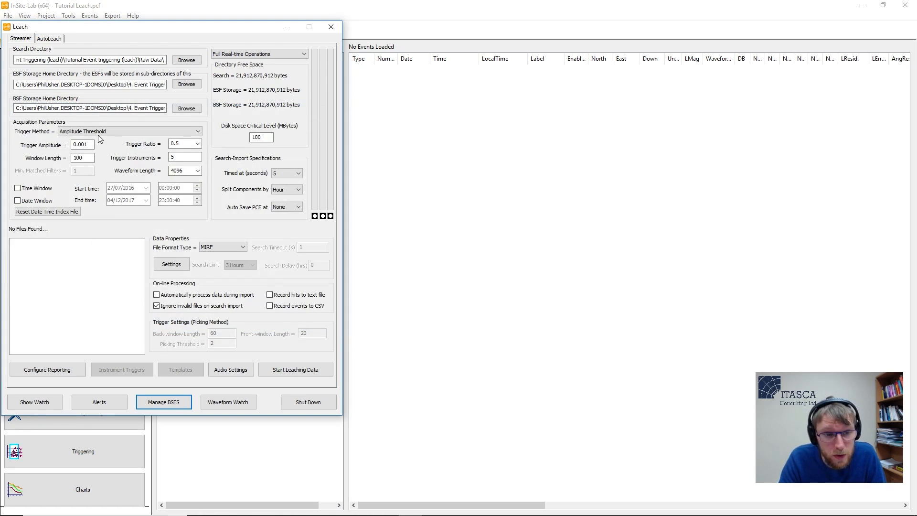
# Step: Set the trigger amplitude to 0.01 and arrange the Continuous Waveform Watch and Watch message windows beside the Leach window
pyautogui.click(84, 144)
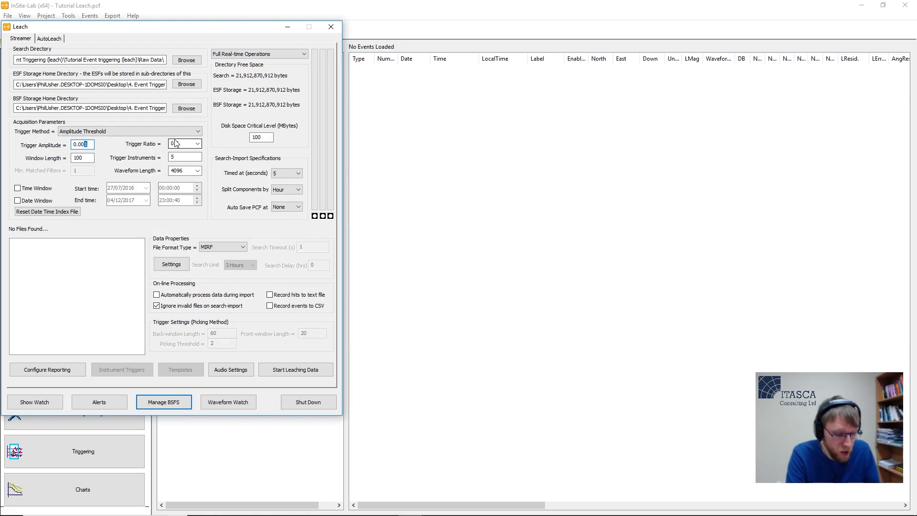
pyautogui.write('5')
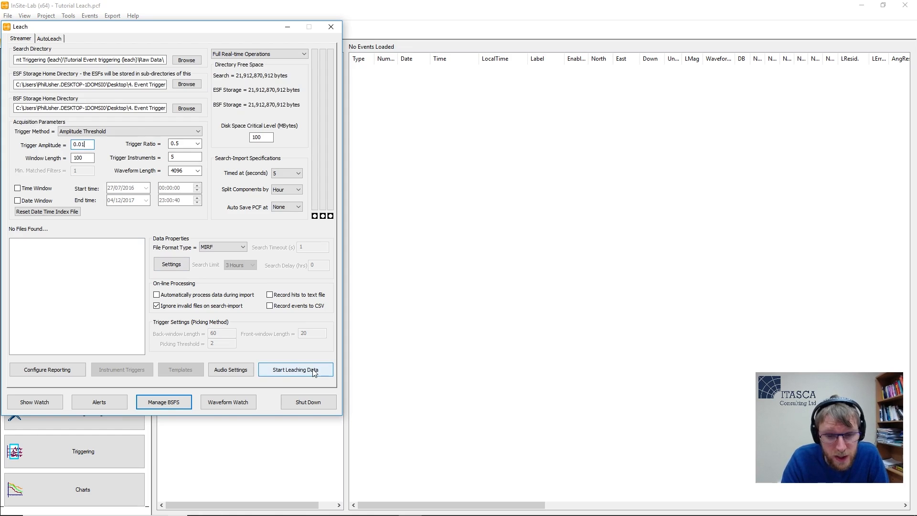
pyautogui.click(234, 401)
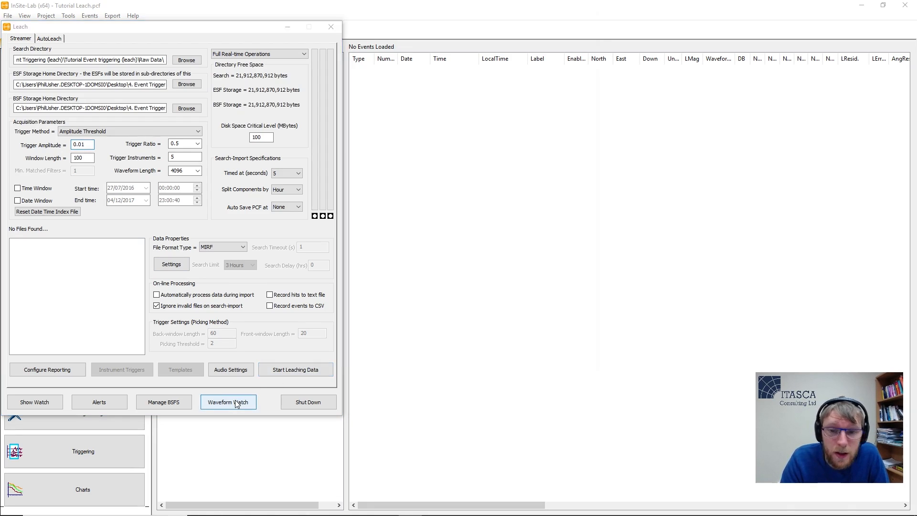
pyautogui.moveTo(263, 7); pyautogui.dragTo(543, 119)
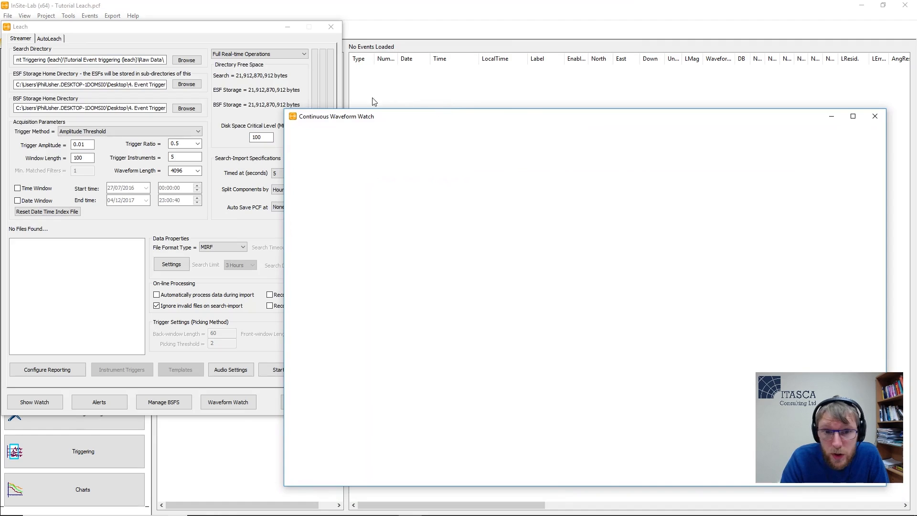
pyautogui.moveTo(285, 109); pyautogui.dragTo(373, 231)
pyautogui.click(44, 406)
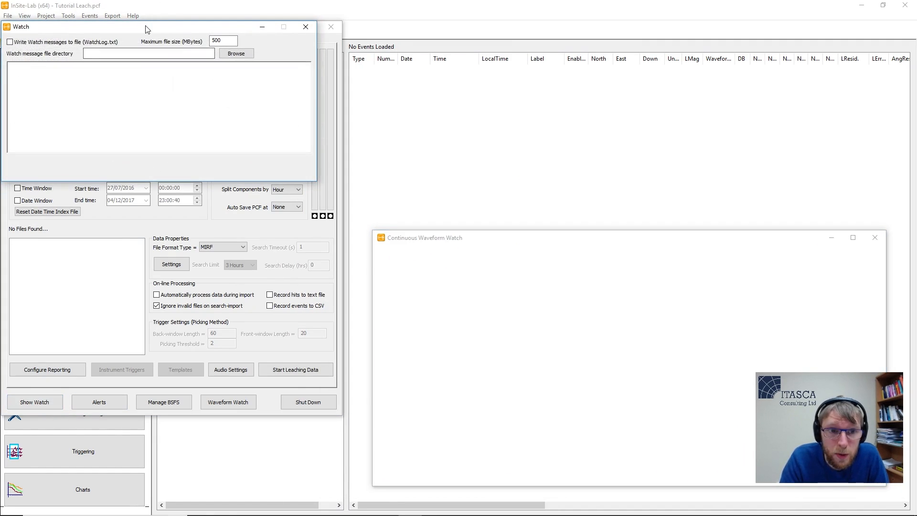
pyautogui.moveTo(145, 31); pyautogui.dragTo(634, 29)
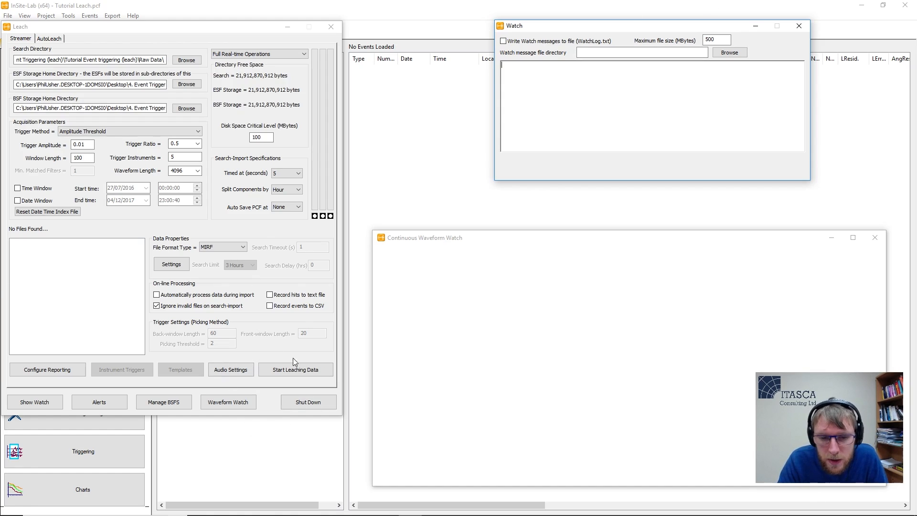
# Step: Leach the new raw data files with the Amplitude Threshold method, then stop leaching and close the monitoring and Leach windows
pyautogui.click(288, 372)
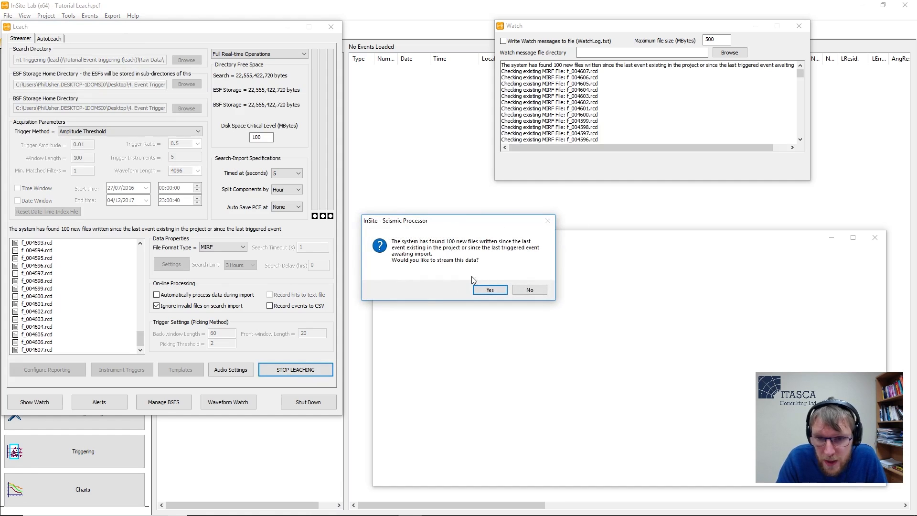
pyautogui.click(492, 292)
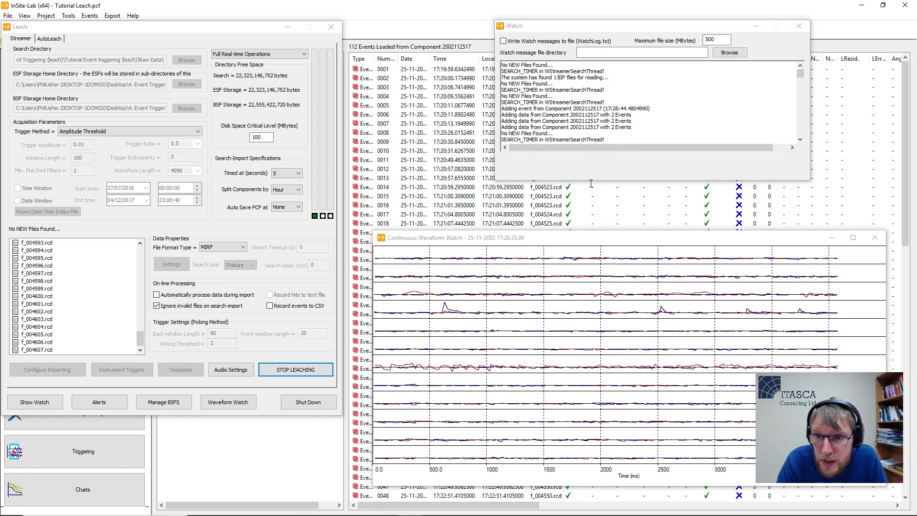
pyautogui.click(880, 233)
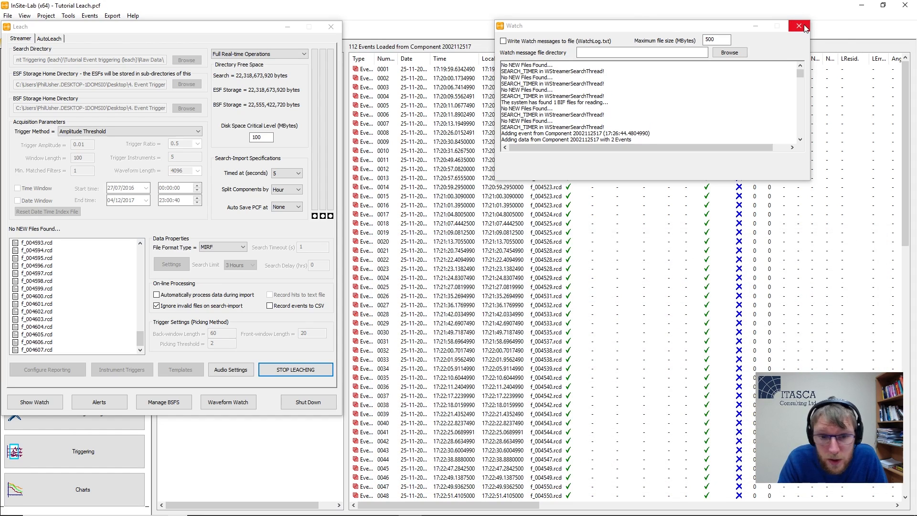
pyautogui.click(803, 27)
pyautogui.click(306, 373)
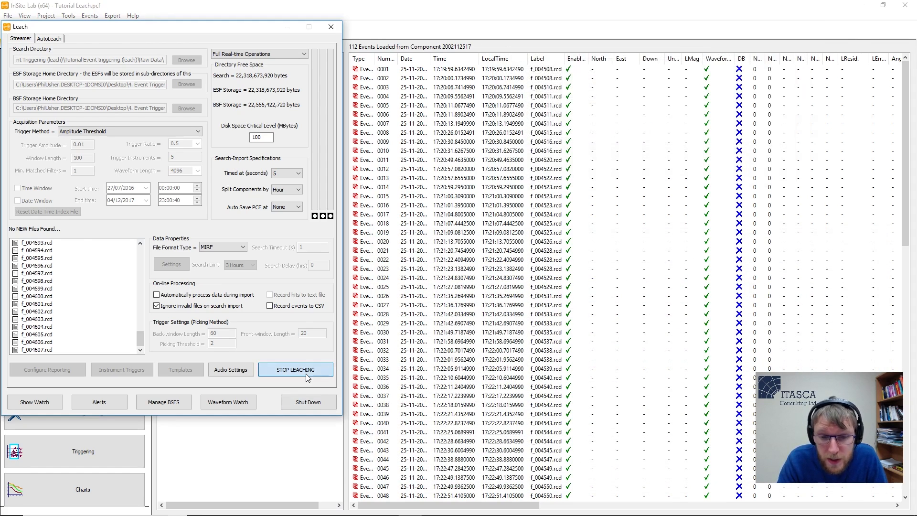
pyautogui.click(332, 27)
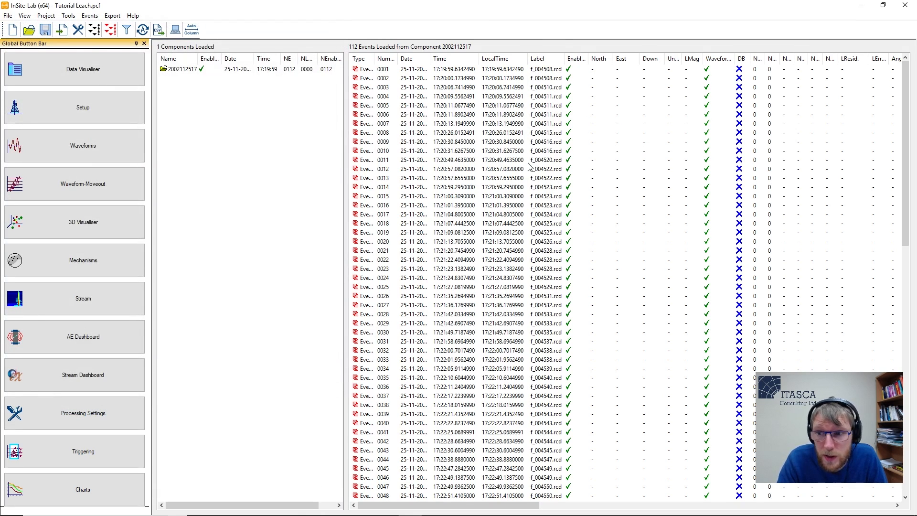
pyautogui.scroll(-15, 529, 167)
pyautogui.scroll(11, 502, 181)
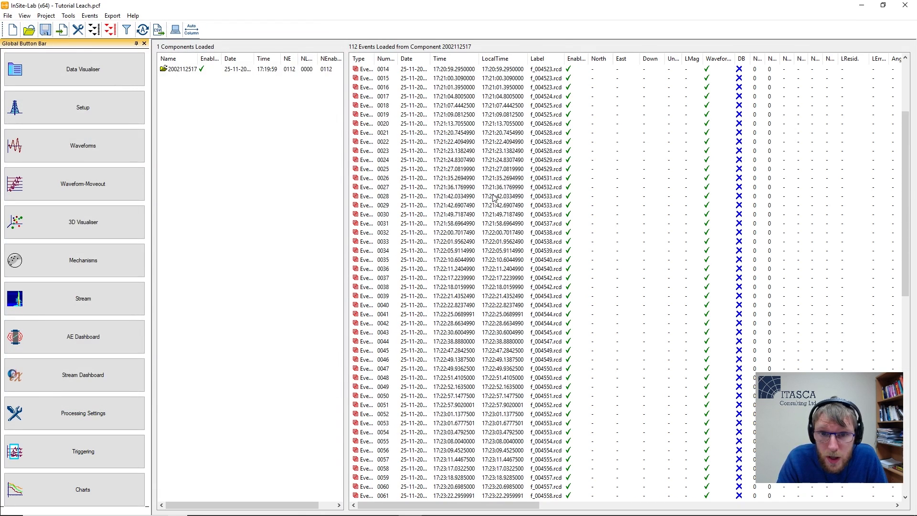
pyautogui.scroll(5, 495, 198)
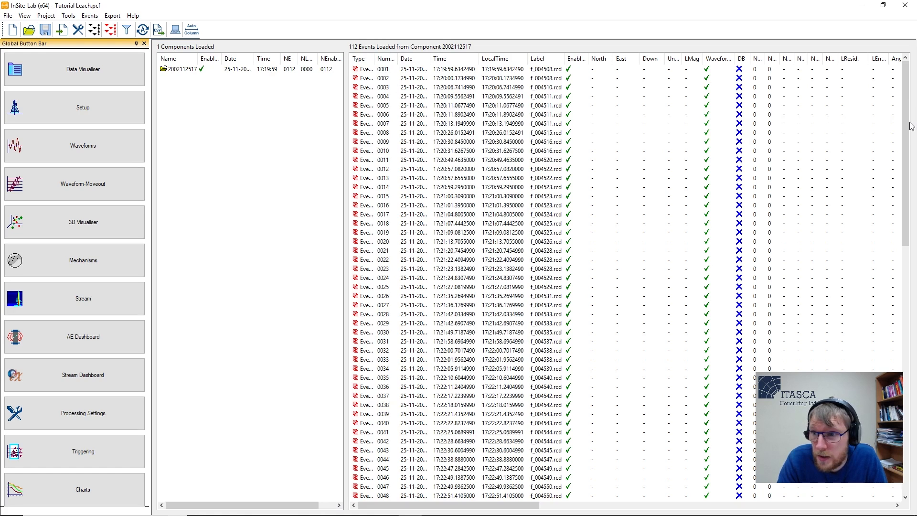
pyautogui.moveTo(910, 125); pyautogui.dragTo(915, 430)
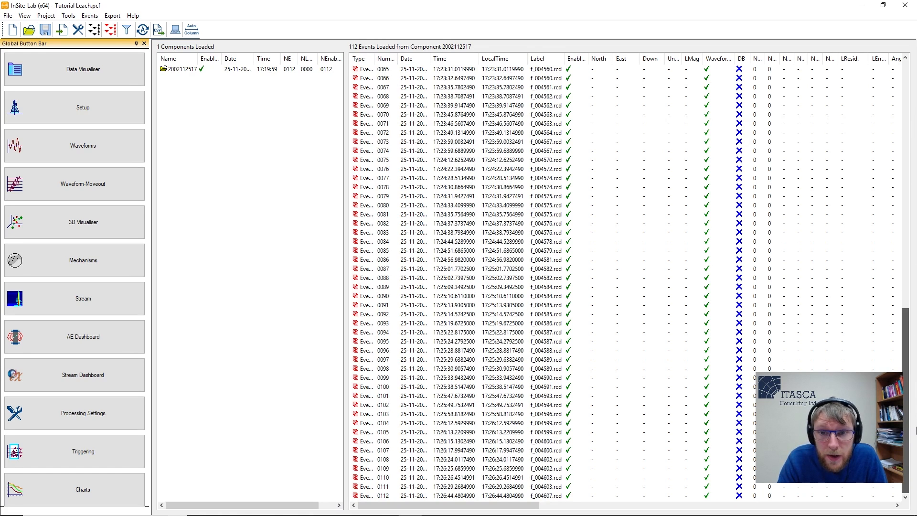
pyautogui.moveTo(915, 430); pyautogui.dragTo(877, 75)
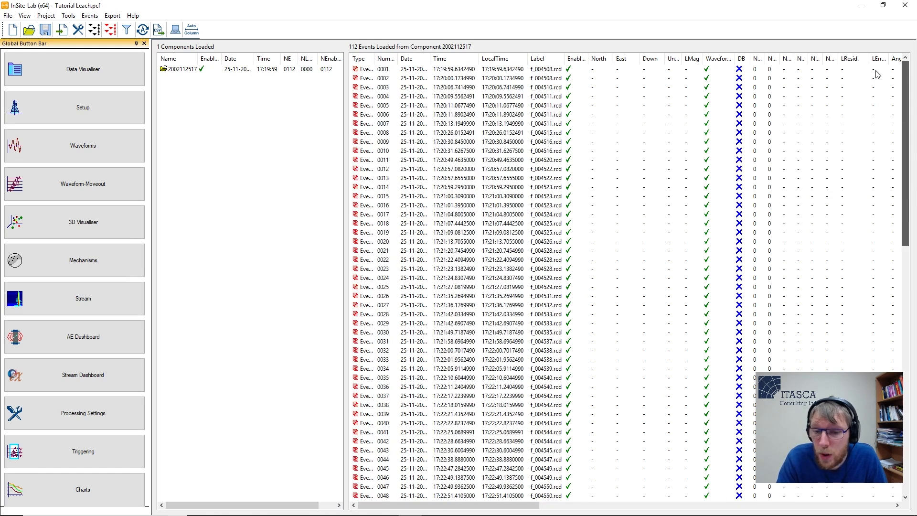
pyautogui.rightClick(435, 68)
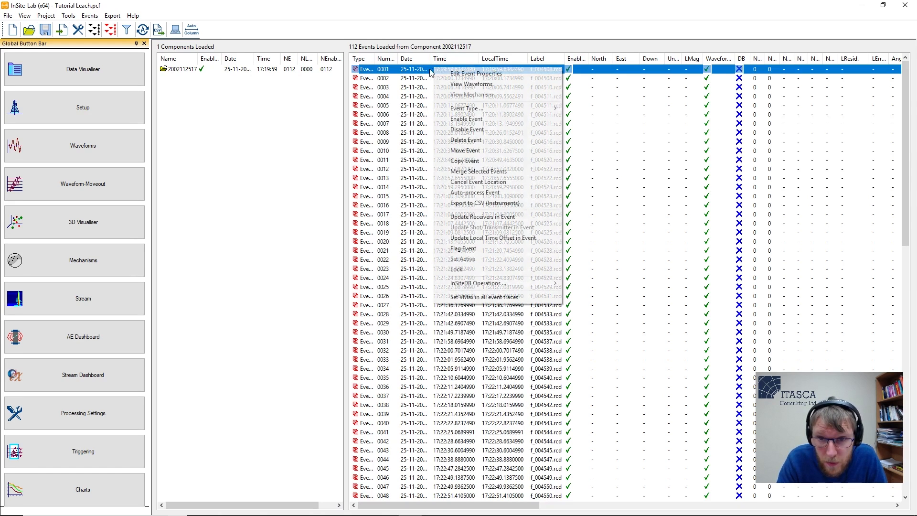
pyautogui.click(454, 85)
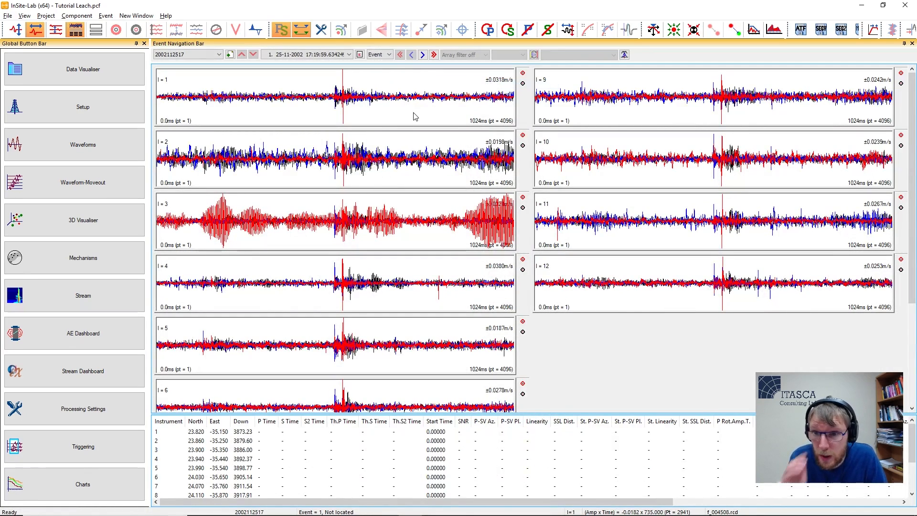
# Step: Step forward through the triggered event waveforms from event 1 to event 7
pyautogui.click(422, 55)
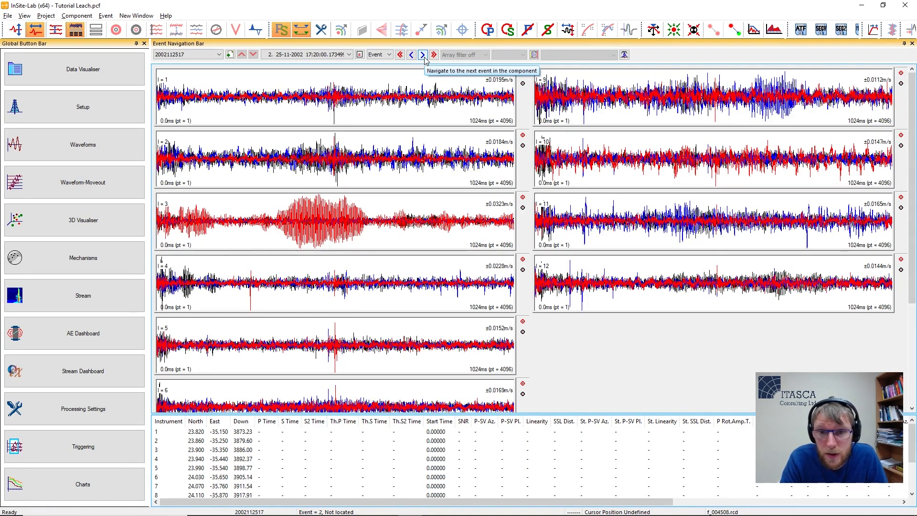
pyautogui.click(423, 55)
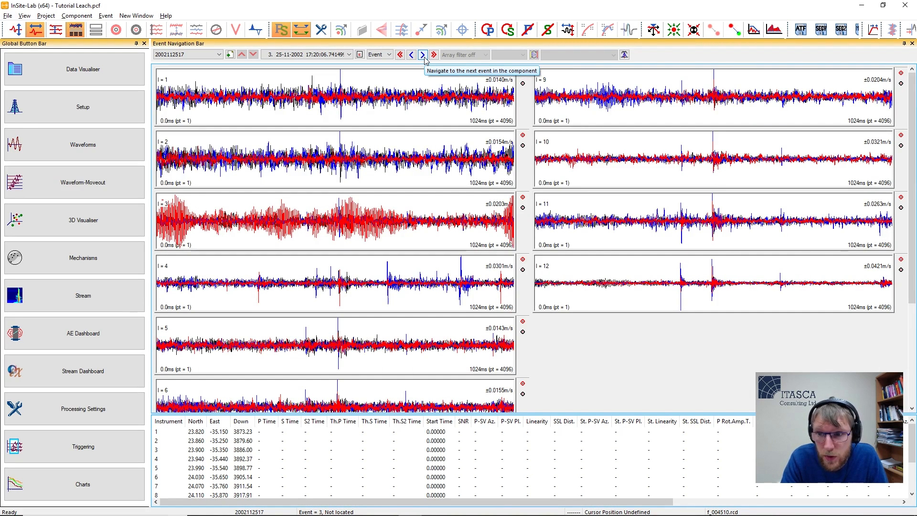
pyautogui.click(423, 55)
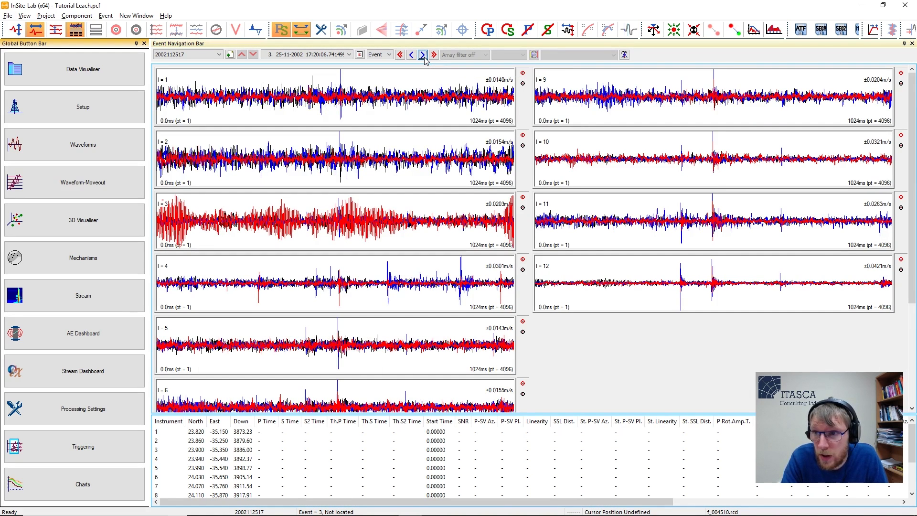
pyautogui.click(872, 33)
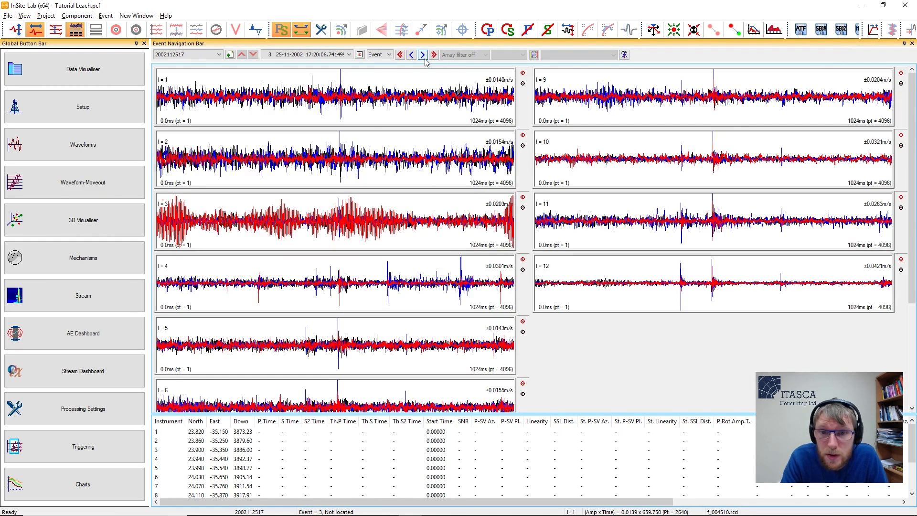
pyautogui.click(422, 55)
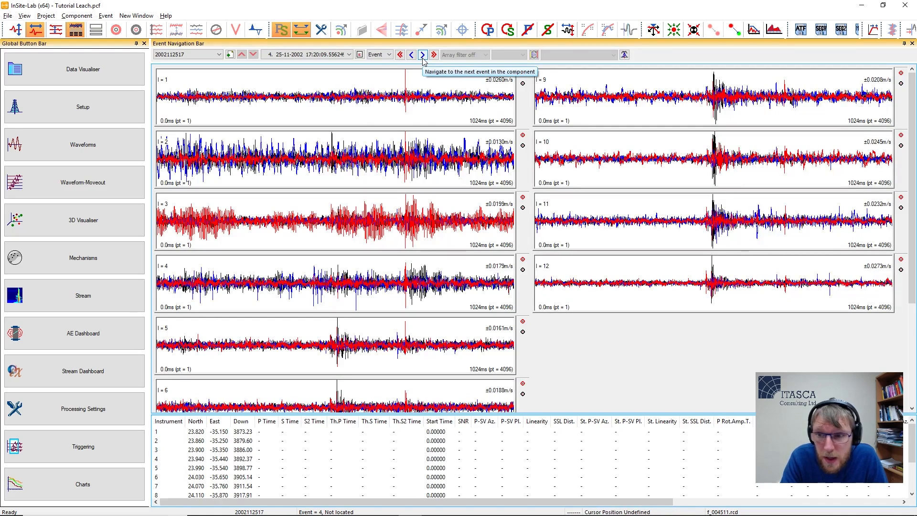
pyautogui.click(423, 55)
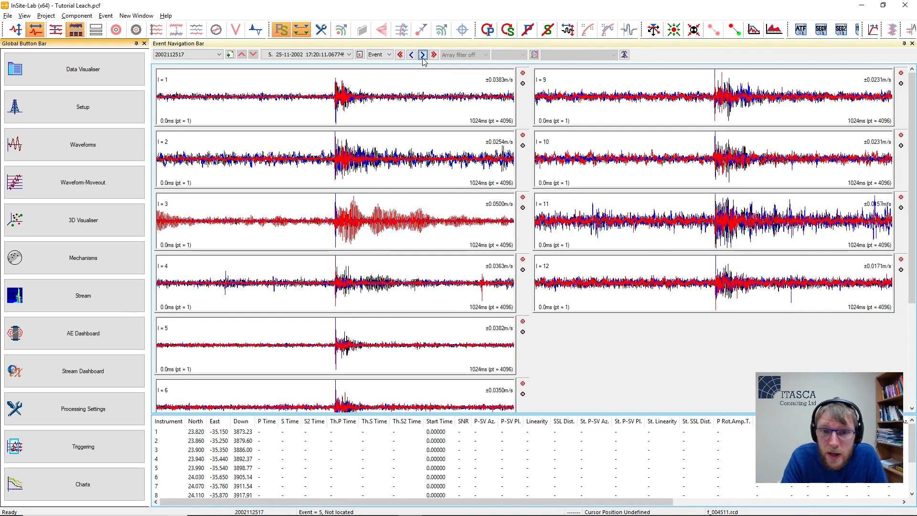
pyautogui.click(423, 54)
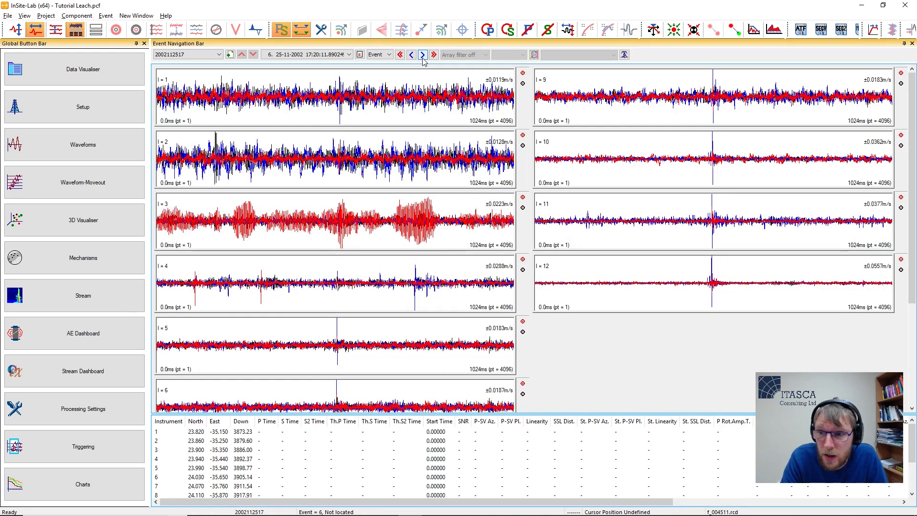
pyautogui.click(423, 55)
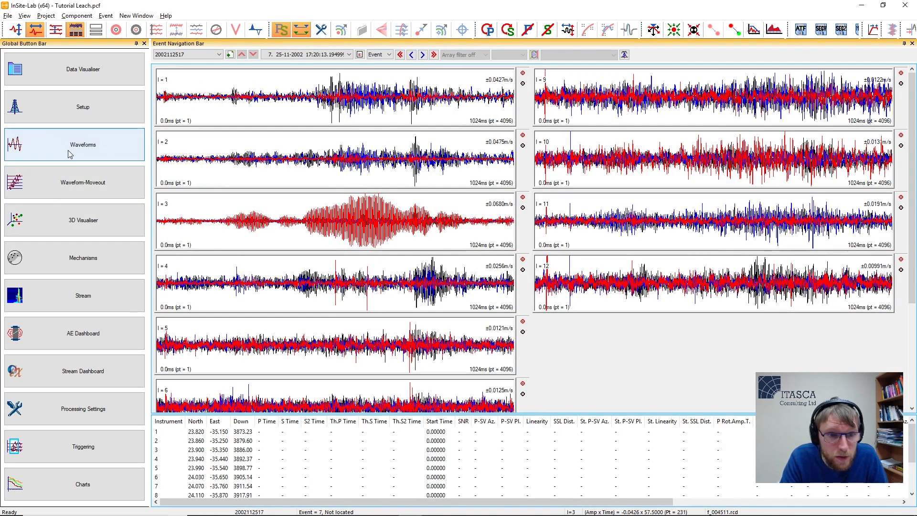
# Step: Switch to the Waveform-Moveout view and step forward from event 7 to event 11
pyautogui.click(85, 181)
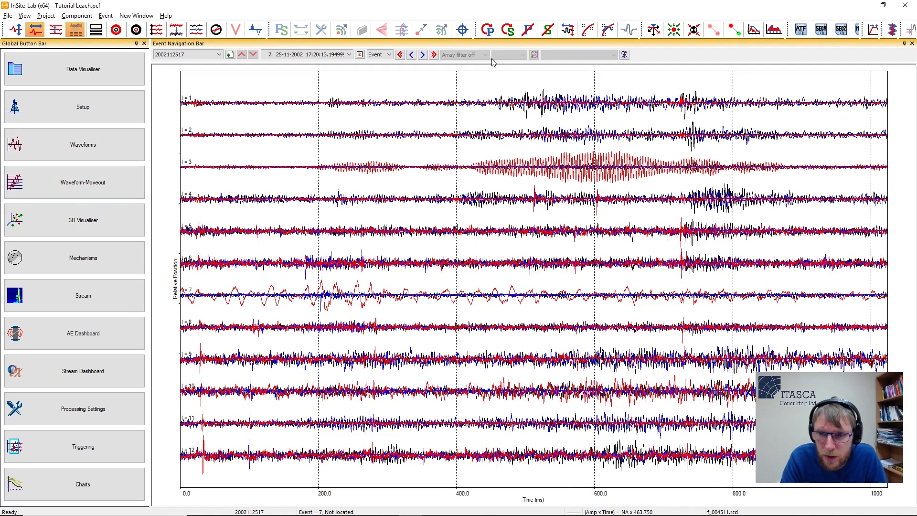
pyautogui.click(423, 55)
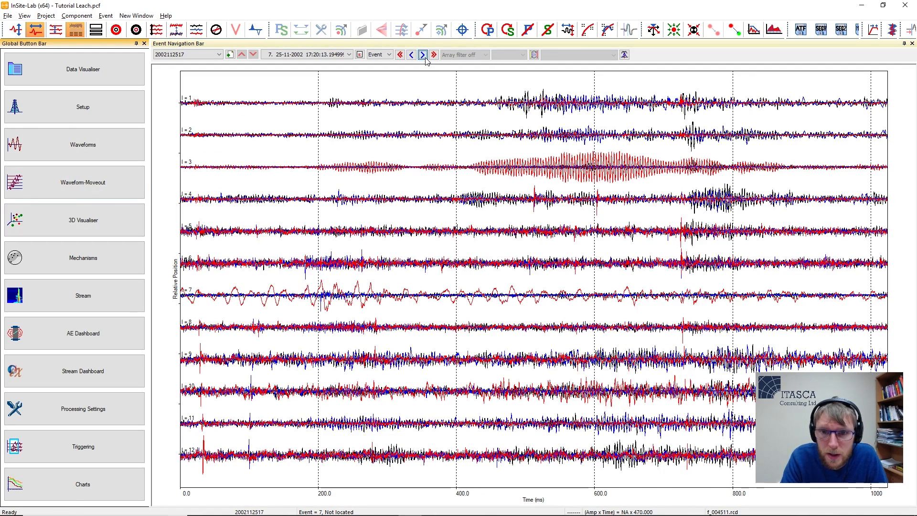
pyautogui.click(424, 56)
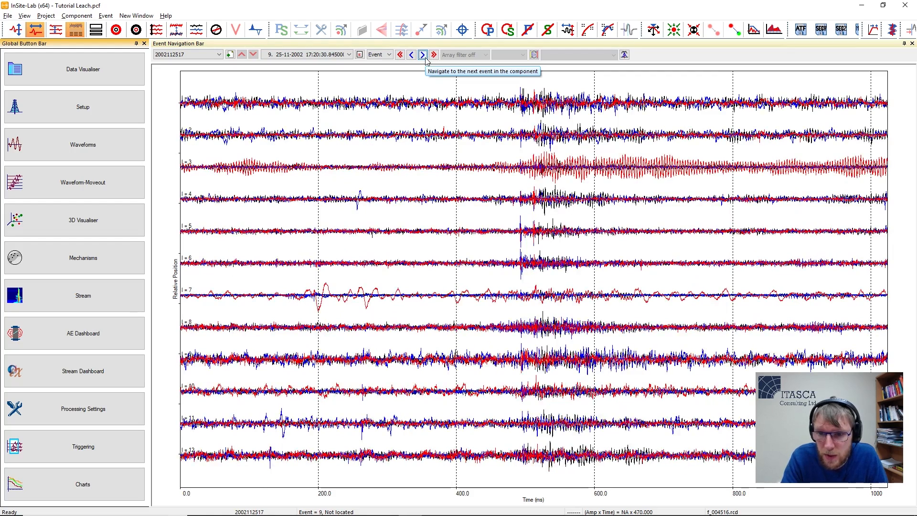
pyautogui.click(422, 55)
pyautogui.click(422, 55)
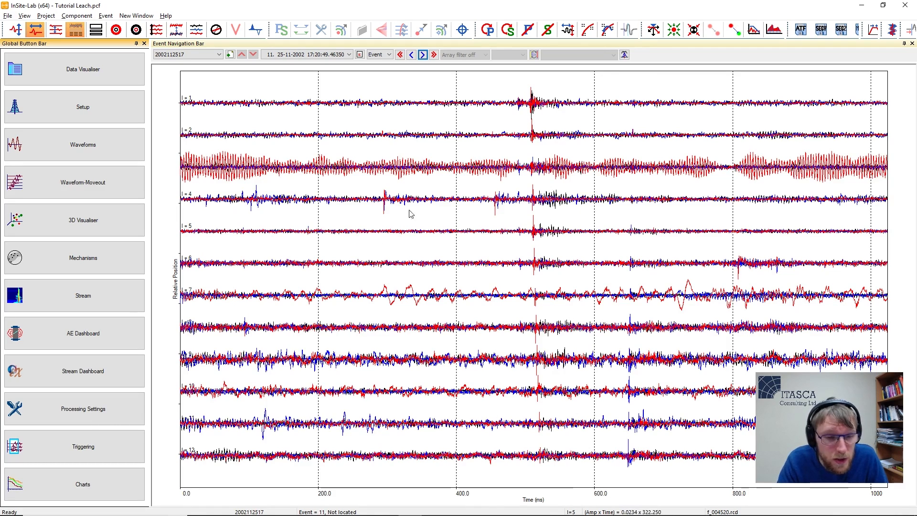
# Step: Step through the triggered events from event 11 to event 14, and return to event 13
pyautogui.click(422, 54)
pyautogui.click(423, 55)
pyautogui.click(424, 55)
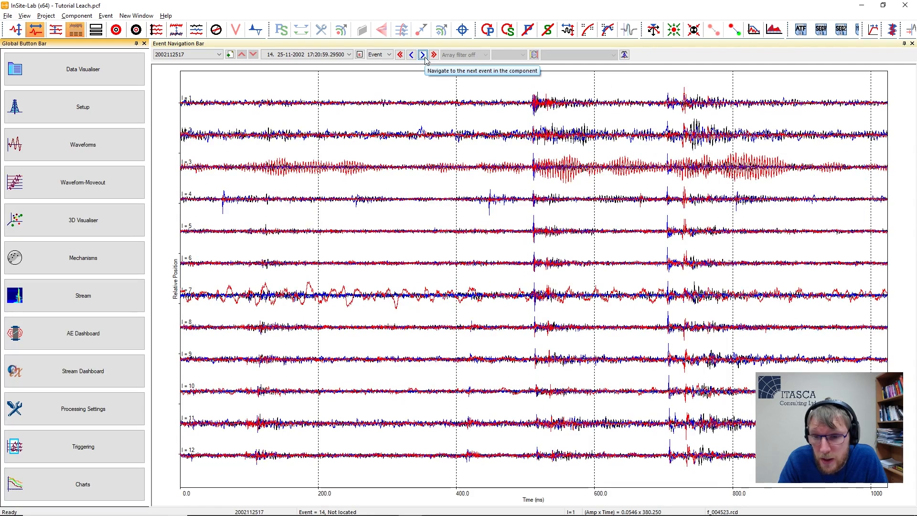
pyautogui.click(412, 56)
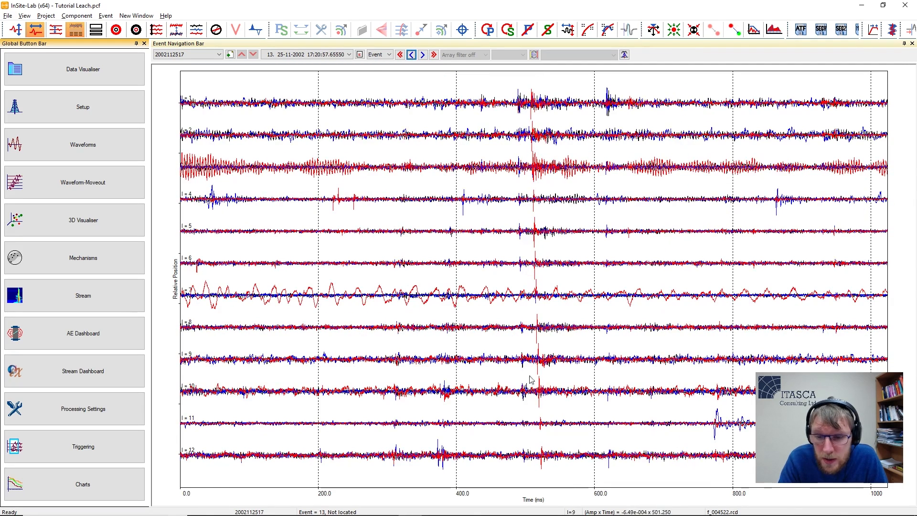
# Step: Open instrument 5 of event 13 and examine the channel 13 waveform with its AIC characteristic and autopick function plots
pyautogui.click(84, 439)
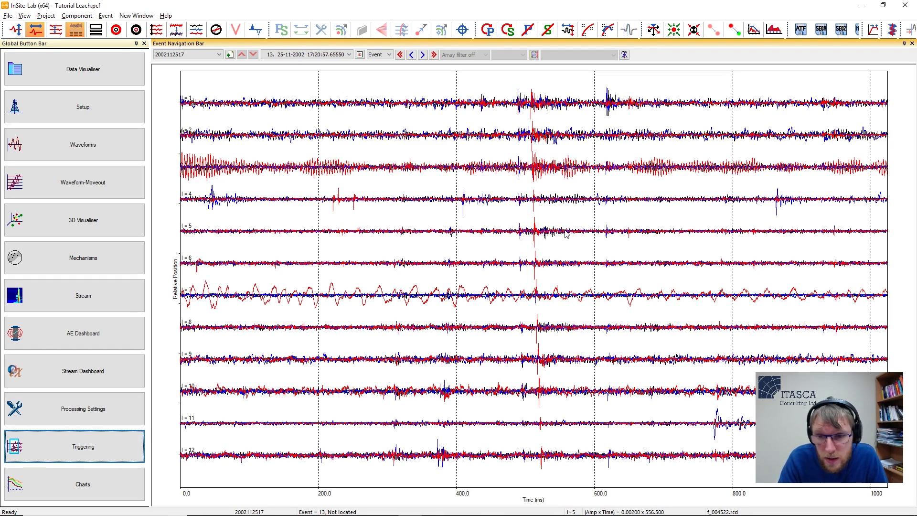
pyautogui.doubleClick(543, 236)
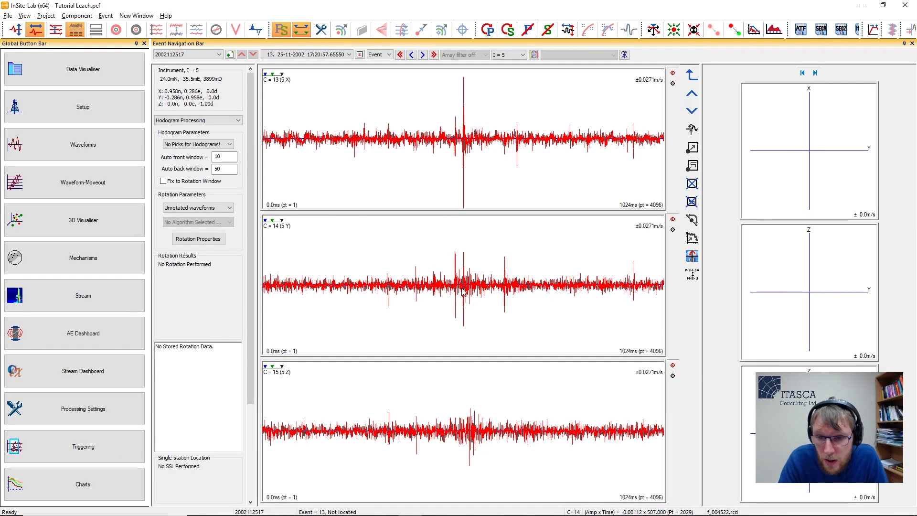
pyautogui.click(693, 75)
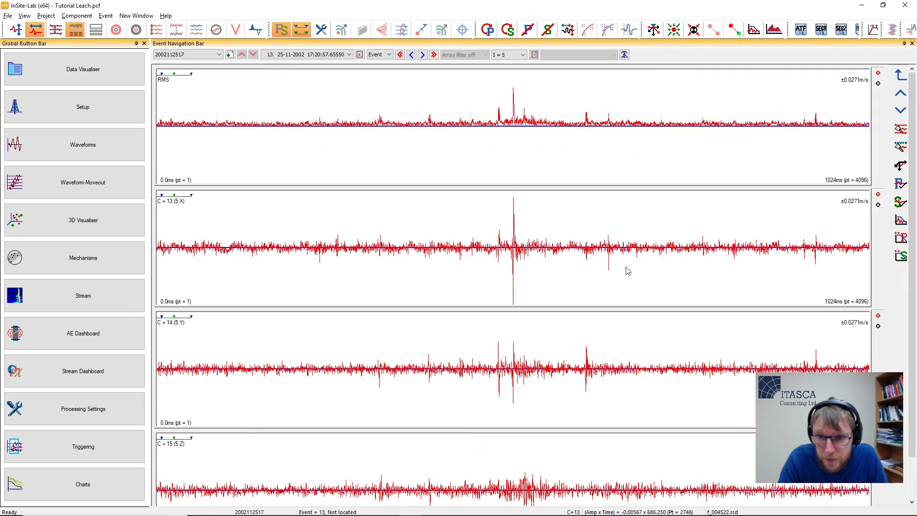
pyautogui.doubleClick(511, 272)
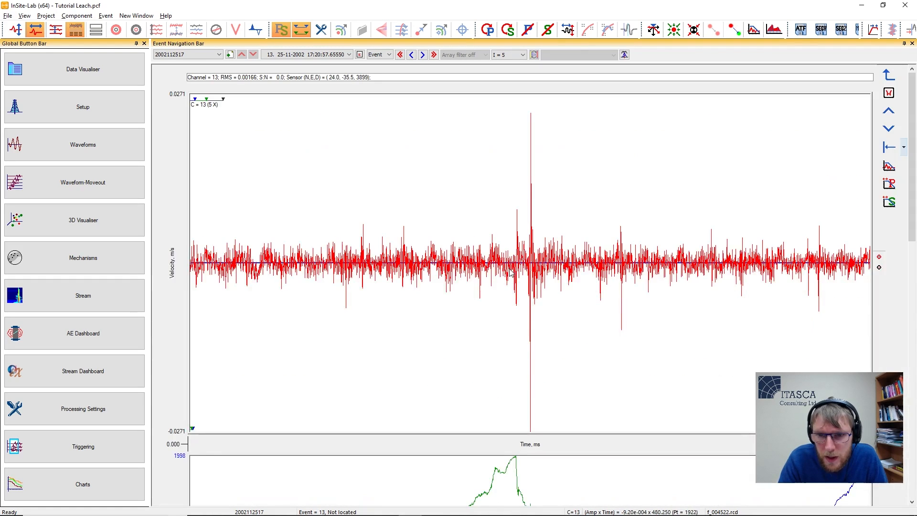
pyautogui.scroll(-5, 455, 296)
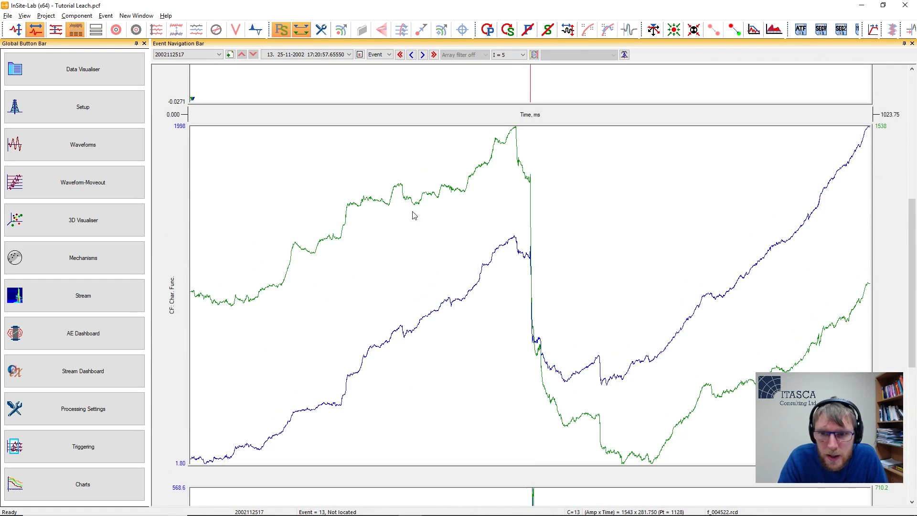
pyautogui.scroll(3, 582, 221)
pyautogui.scroll(-10, 582, 220)
pyautogui.scroll(5, 581, 220)
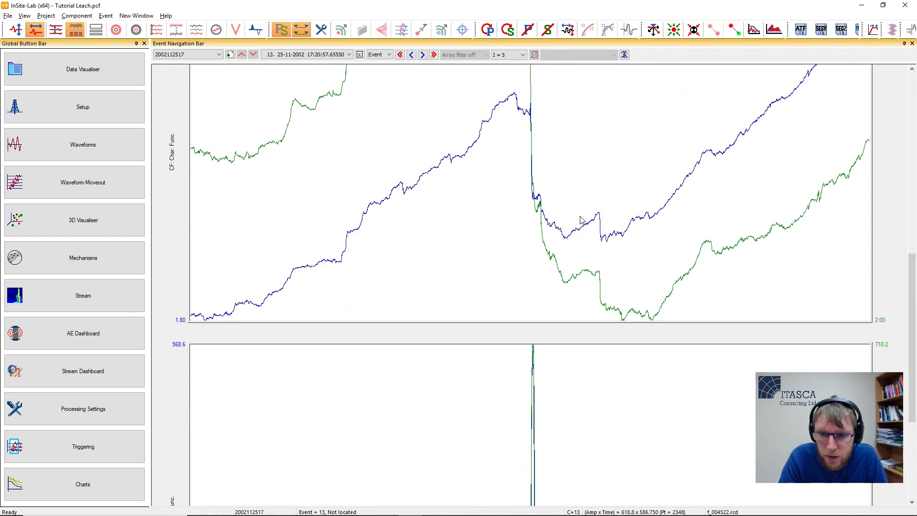
pyautogui.scroll(1, 582, 220)
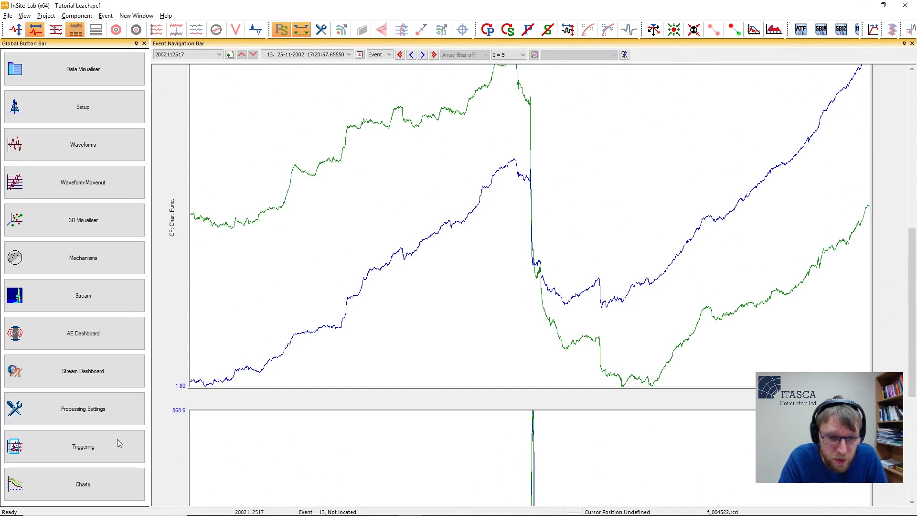
# Step: Change the auto-picking method in the processing settings from AIC to Envelope Method and apply it
pyautogui.click(118, 422)
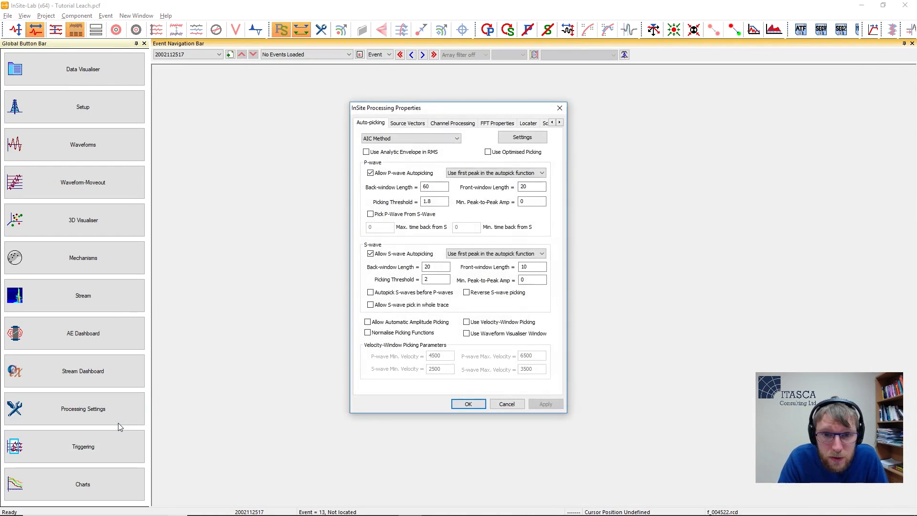
pyautogui.click(396, 141)
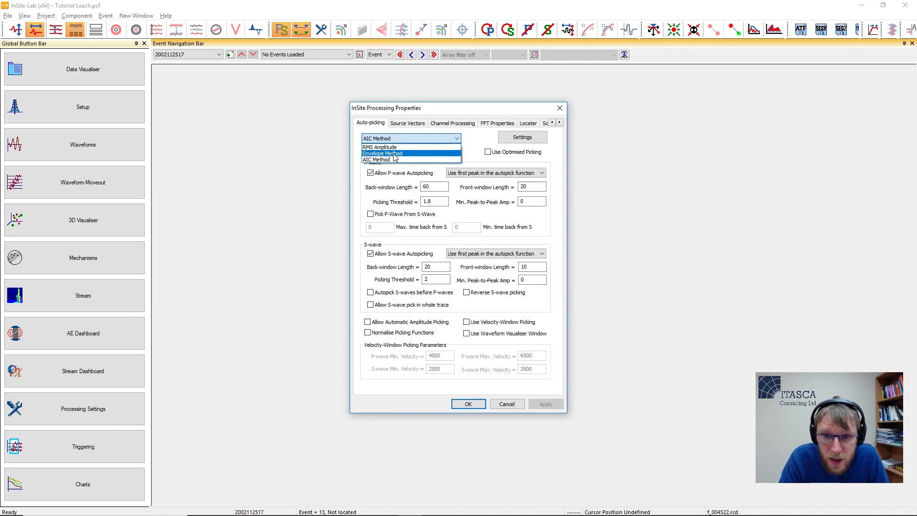
pyautogui.click(401, 152)
pyautogui.click(468, 404)
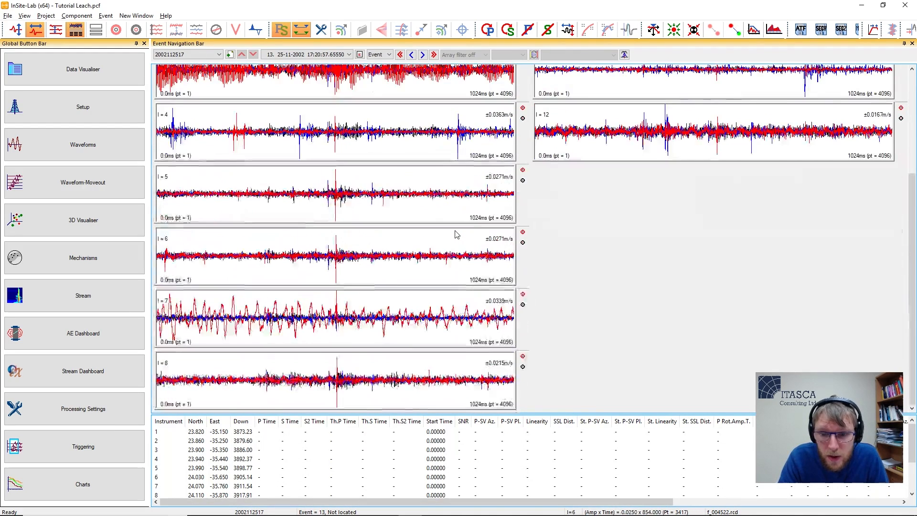
# Step: Reopen channel 13 of instrument 5 and examine the envelope autopick function's peaks against the P and S picking thresholds
pyautogui.doubleClick(372, 337)
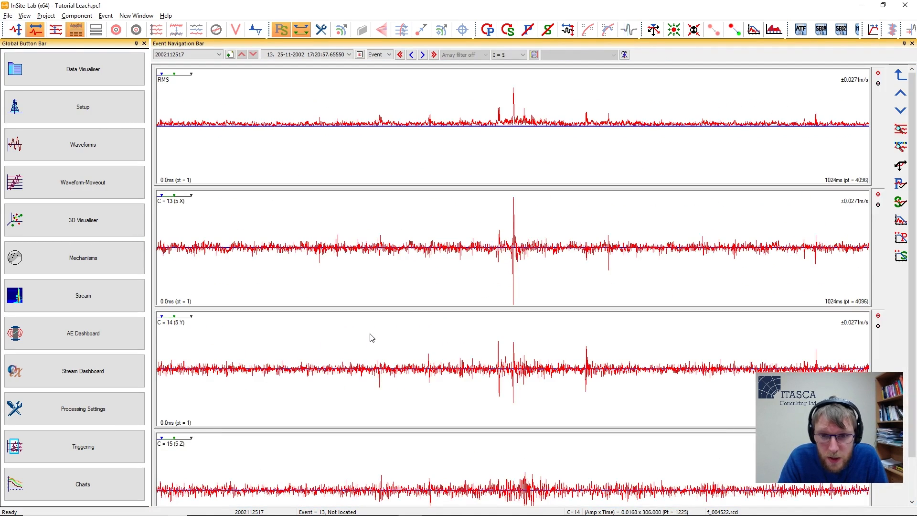
pyautogui.doubleClick(468, 270)
pyautogui.scroll(-5, 471, 293)
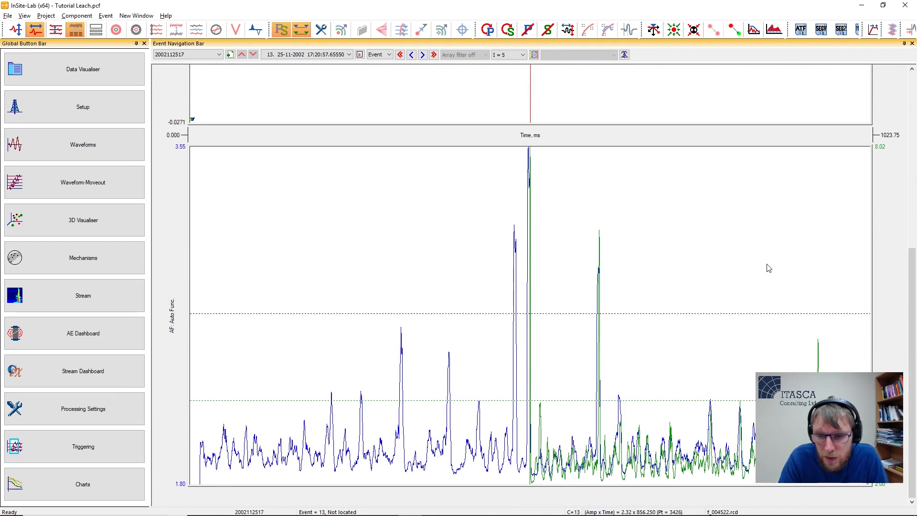
pyautogui.scroll(5, 520, 241)
pyautogui.scroll(-5, 520, 243)
pyautogui.scroll(5, 427, 328)
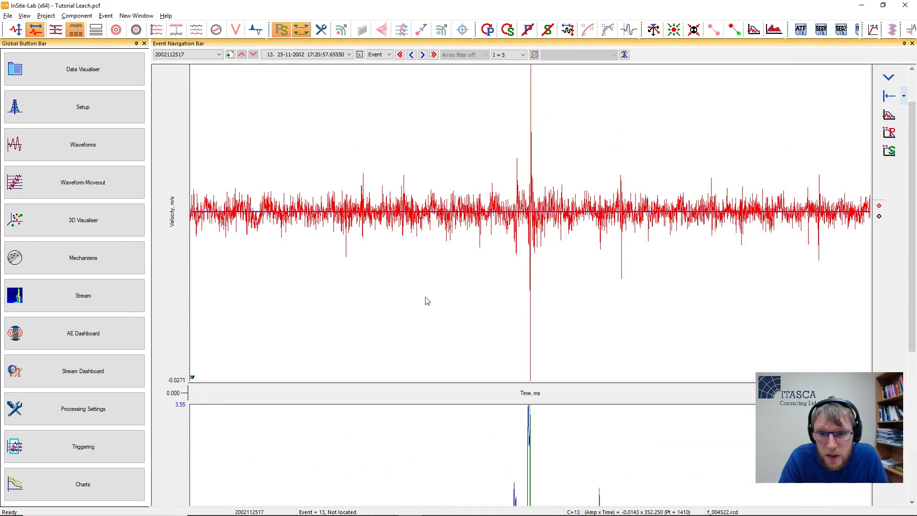
pyautogui.scroll(-4, 425, 299)
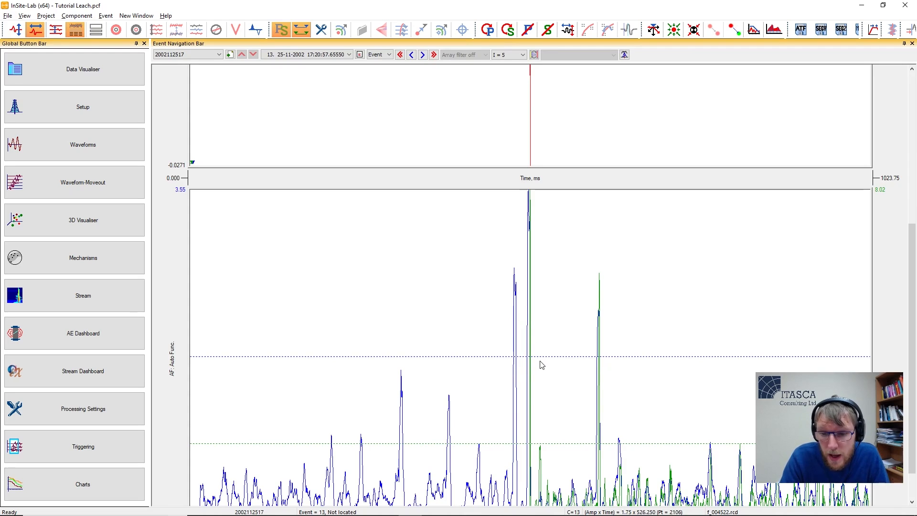
pyautogui.scroll(-2, 563, 438)
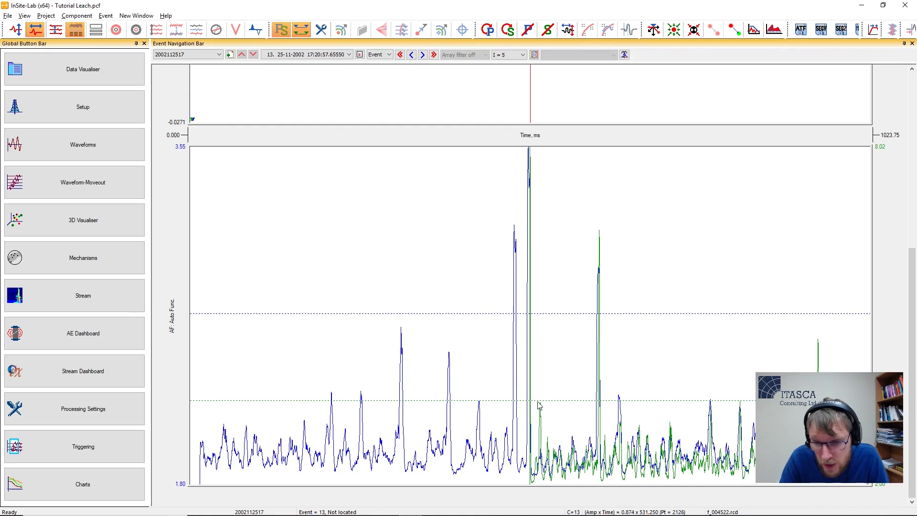
# Step: Autopick the P-wave and S-wave arrivals for event 13
pyautogui.click(507, 31)
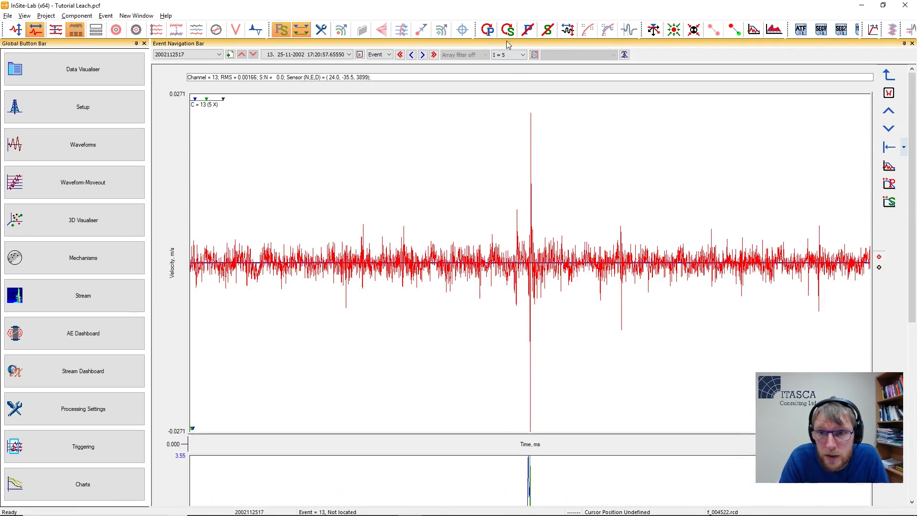
pyautogui.click(490, 31)
pyautogui.click(507, 32)
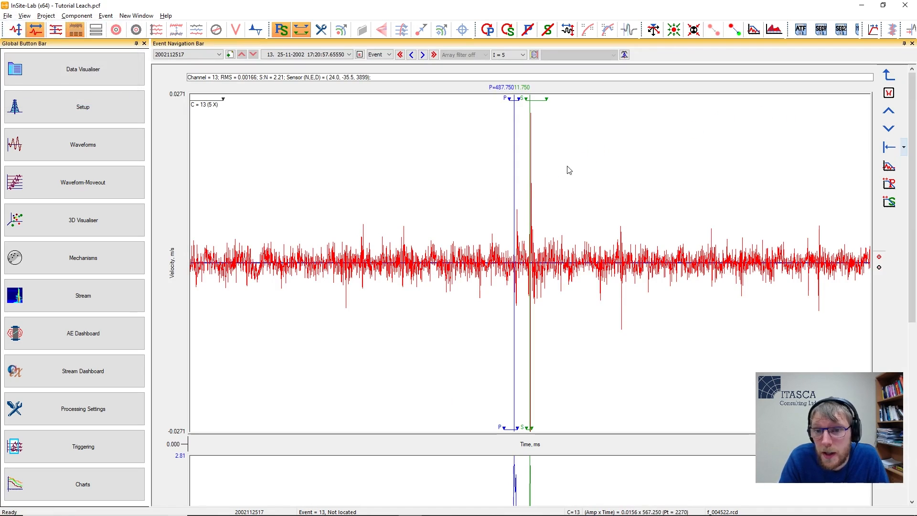
pyautogui.click(56, 447)
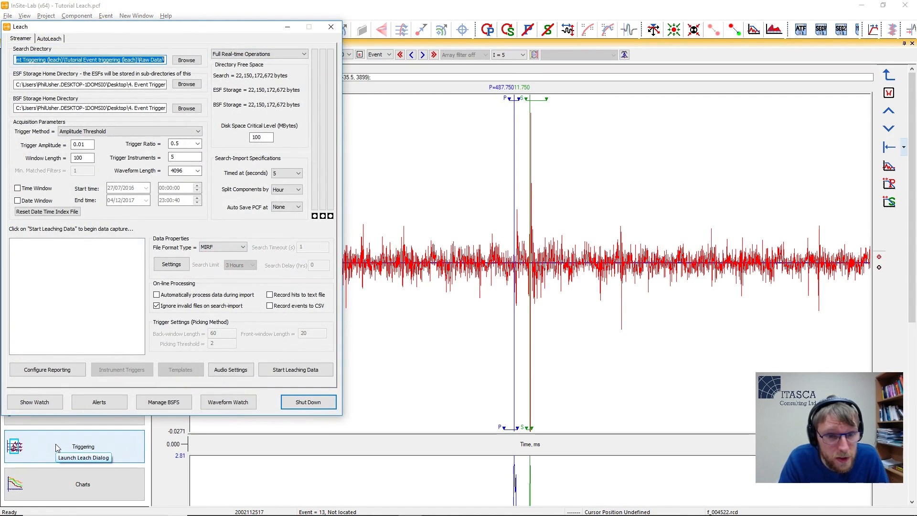
pyautogui.click(331, 27)
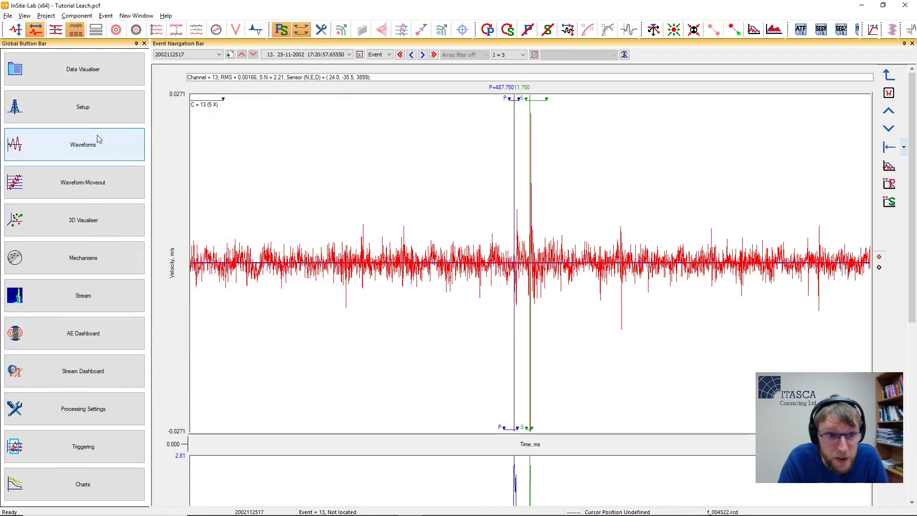
pyautogui.click(78, 77)
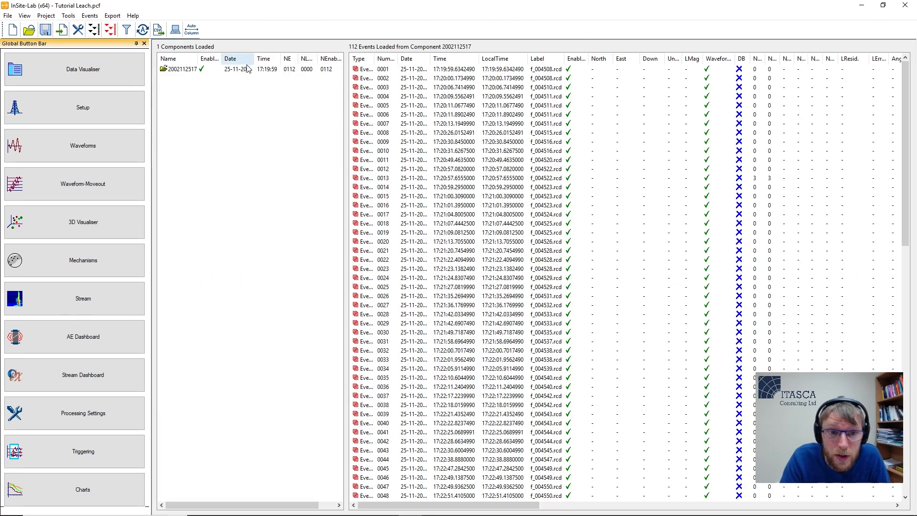
pyautogui.rightClick(225, 70)
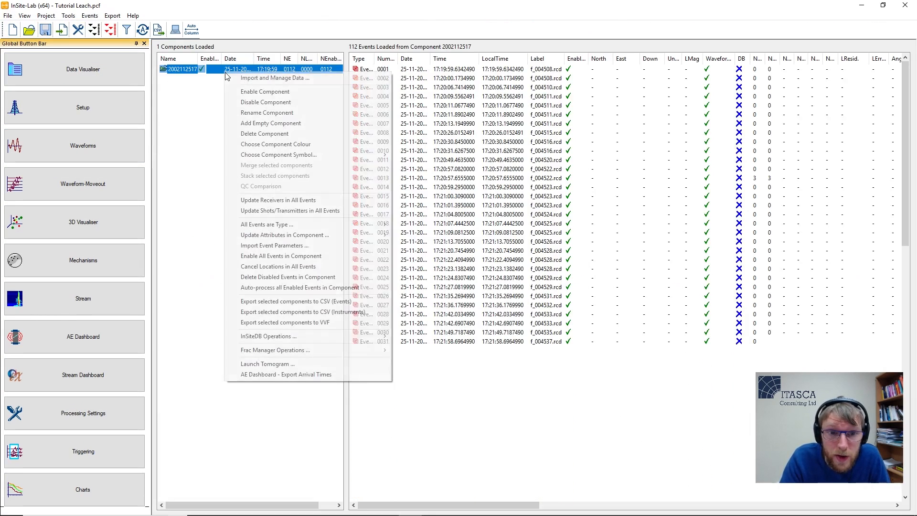
pyautogui.click(288, 134)
pyautogui.click(465, 282)
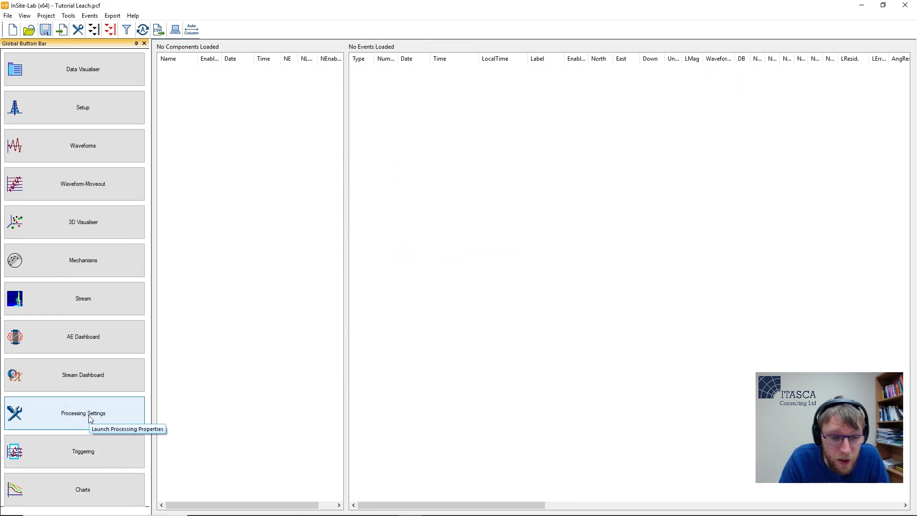
# Step: Delete the 20021125.bif file in Leach's BSF management and reset the project to read in all BSFs
pyautogui.click(106, 452)
pyautogui.click(168, 405)
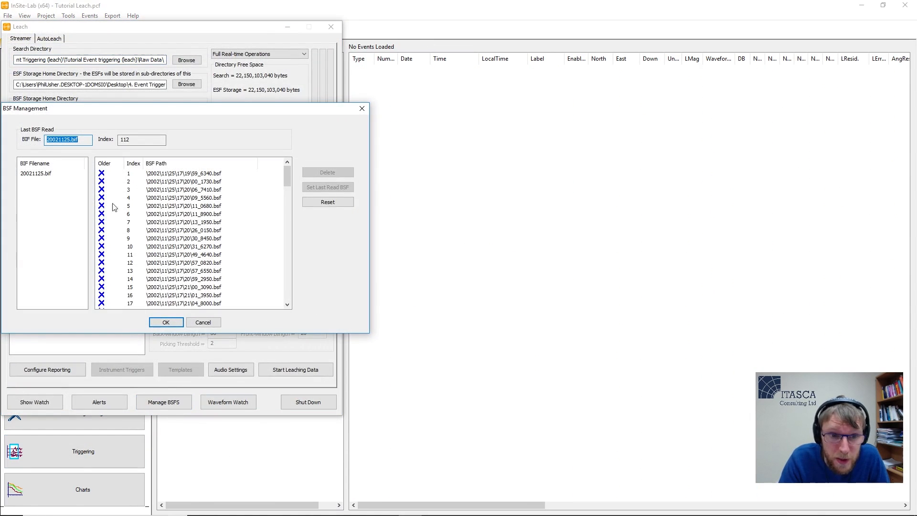
pyautogui.click(21, 174)
pyautogui.click(343, 174)
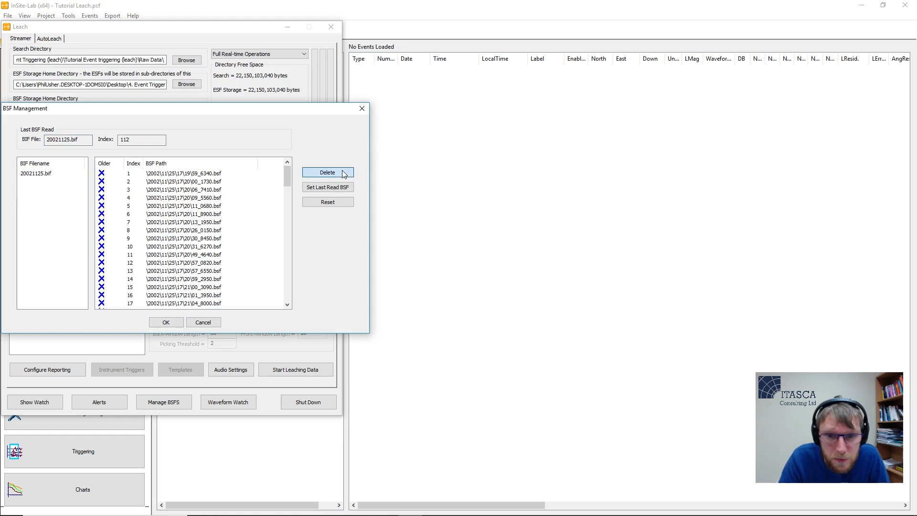
pyautogui.click(220, 247)
pyautogui.click(328, 201)
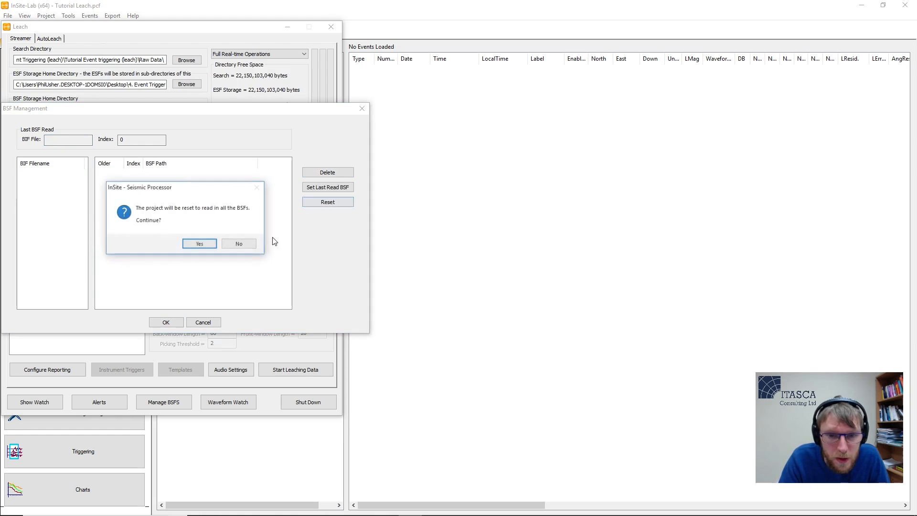
pyautogui.click(199, 244)
pyautogui.click(164, 322)
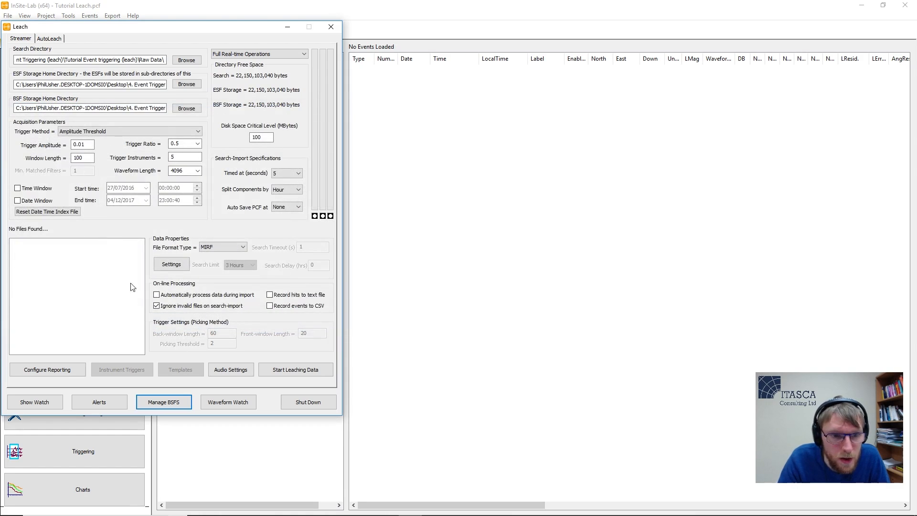
# Step: Set the trigger method to Picking Algorithm, keeping a back-window length of 60, front-window length of 20 and picking threshold of 2
pyautogui.click(79, 131)
pyautogui.click(95, 154)
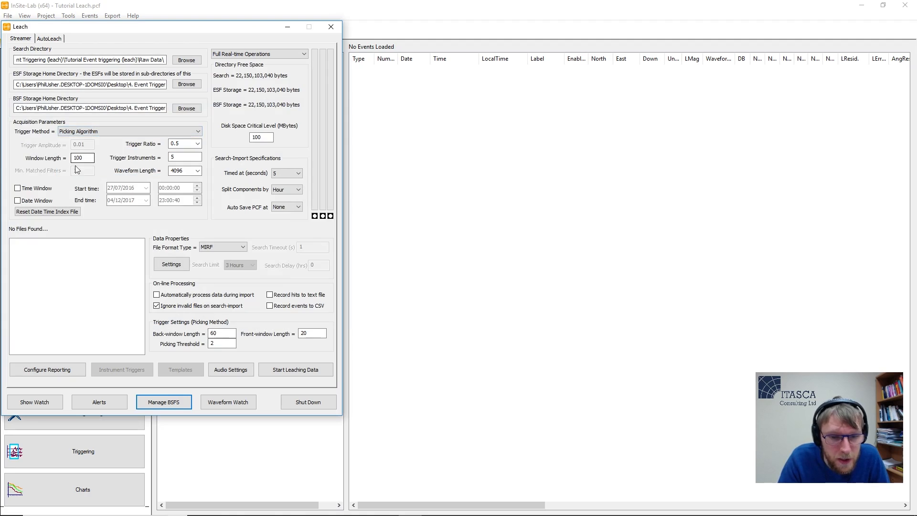
pyautogui.click(214, 333)
pyautogui.click(217, 343)
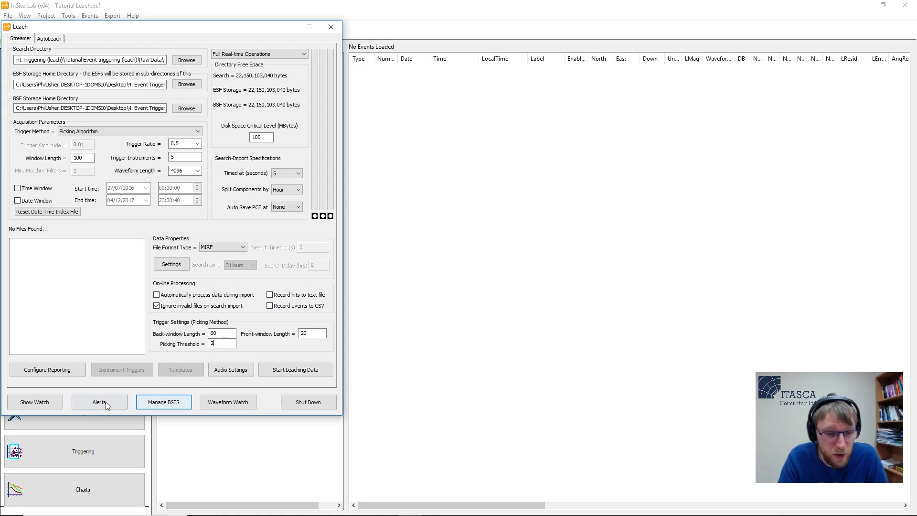
# Step: Open the Watch and Continuous Waveform Watch windows and arrange them beside the Leach dialog so none overlap
pyautogui.click(223, 404)
pyautogui.click(38, 403)
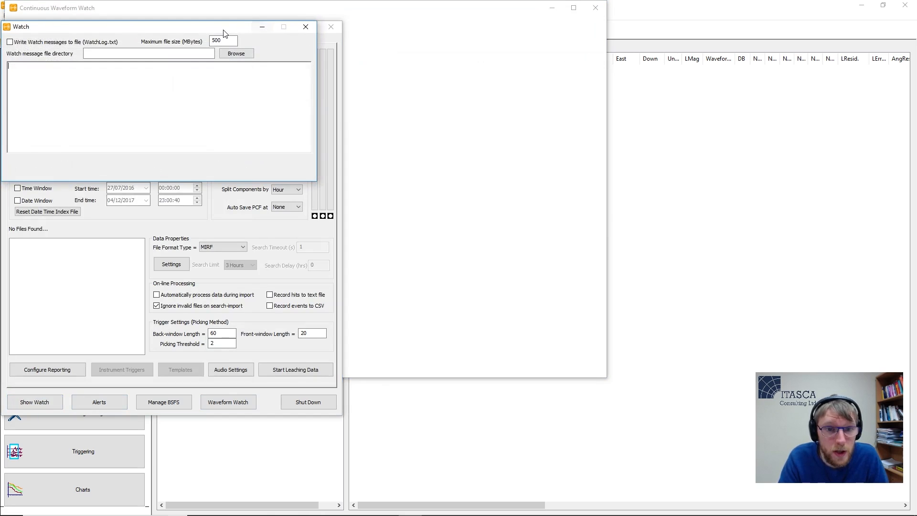
pyautogui.moveTo(223, 30); pyautogui.dragTo(798, 8)
pyautogui.click(463, 11)
pyautogui.moveTo(462, 11); pyautogui.dragTo(384, 134)
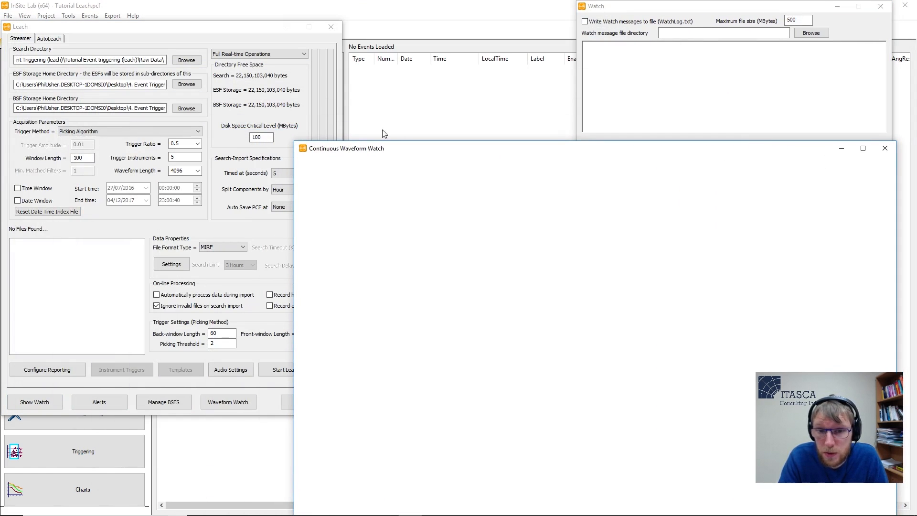
pyautogui.moveTo(294, 142); pyautogui.dragTo(376, 185)
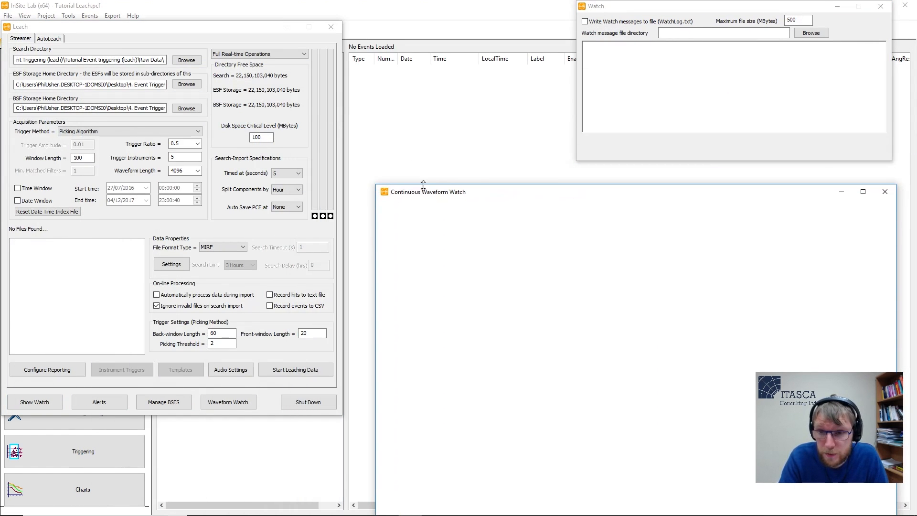
pyautogui.moveTo(557, 185)
pyautogui.mouseDown()
pyautogui.moveTo(557, 206)
pyautogui.moveTo(557, 174)
pyautogui.moveTo(557, 195)
pyautogui.mouseUp()
pyautogui.moveTo(635, 9); pyautogui.dragTo(552, 12)
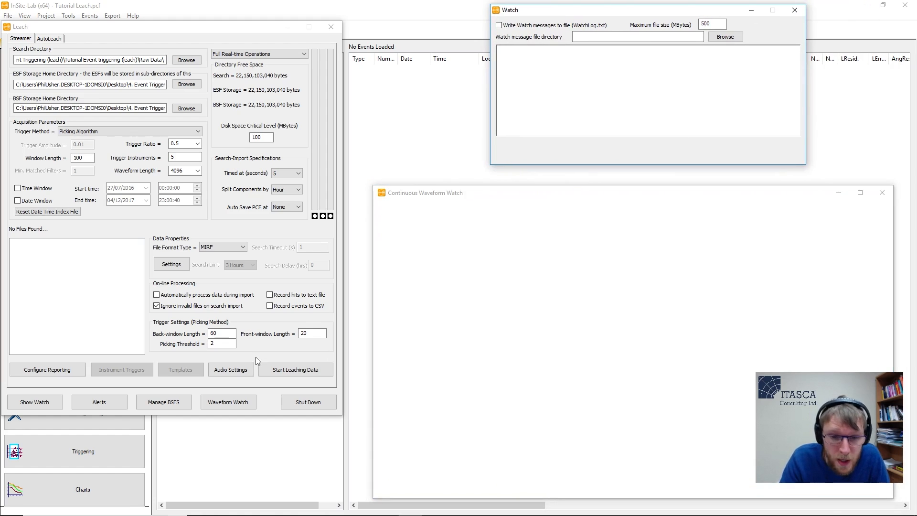
# Step: Stream the new MIRF files through Leach with the Picking Algorithm trigger, closing both watch windows and stopping the leaching at the end
pyautogui.click(287, 371)
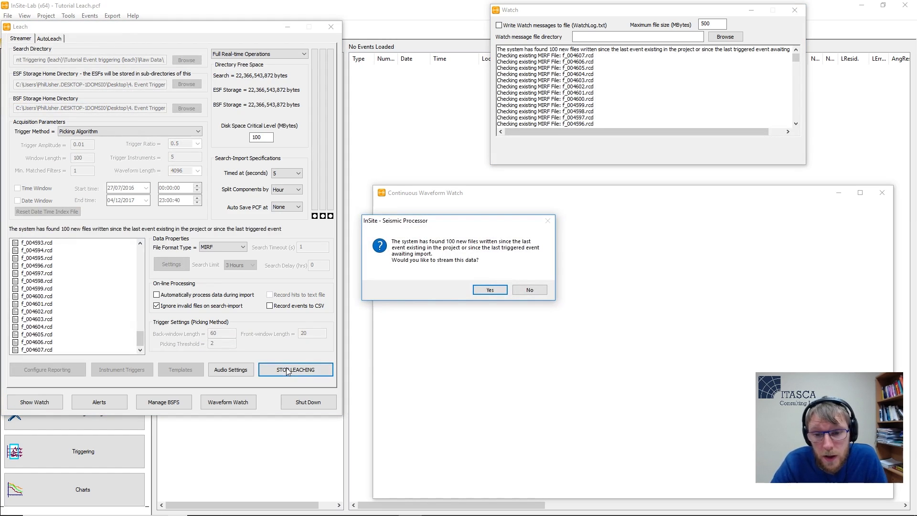
pyautogui.click(492, 290)
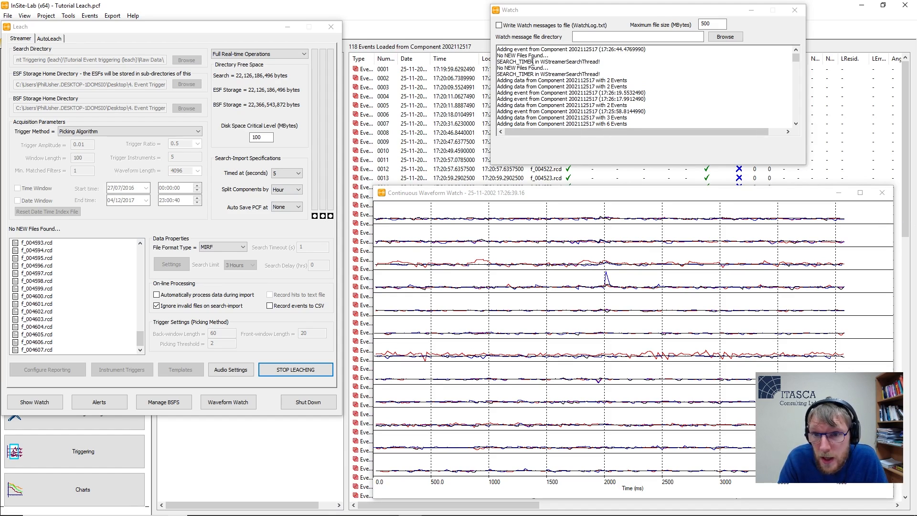
pyautogui.click(795, 10)
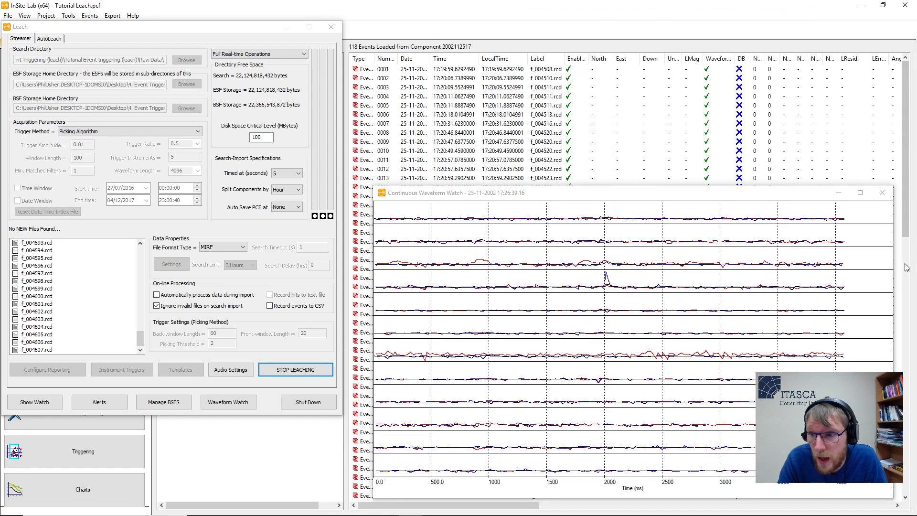
pyautogui.click(883, 192)
pyautogui.click(295, 369)
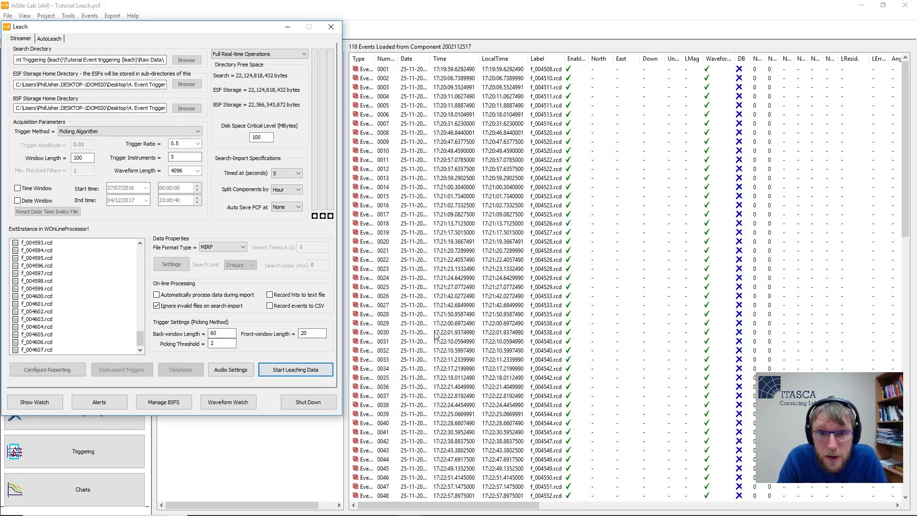
pyautogui.click(286, 28)
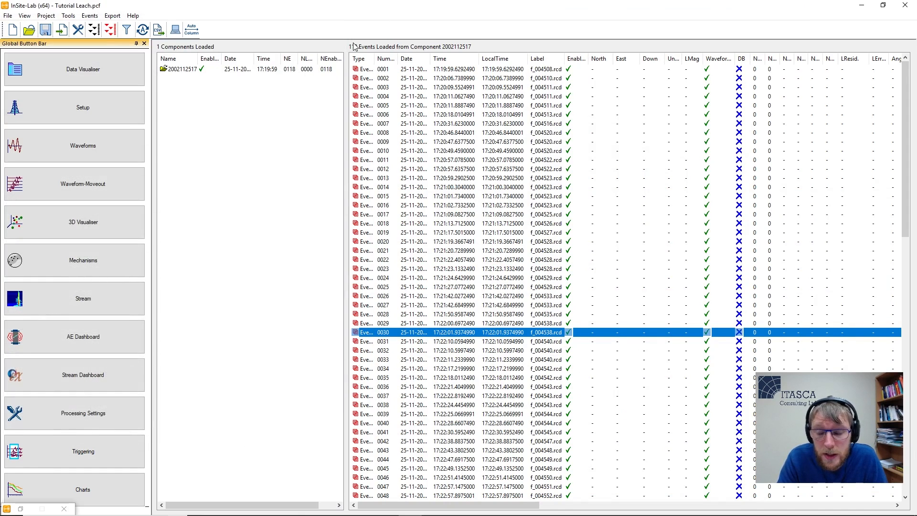
pyautogui.click(475, 69)
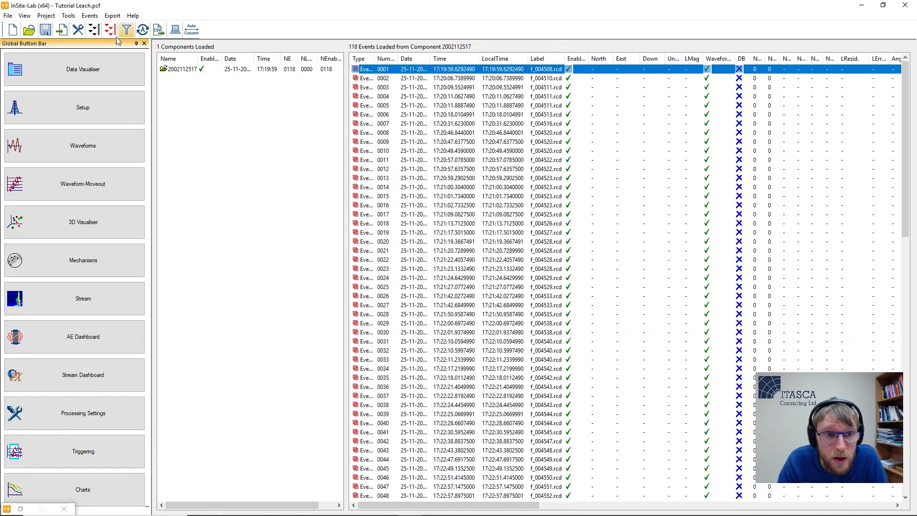
pyautogui.rightClick(406, 68)
pyautogui.click(443, 83)
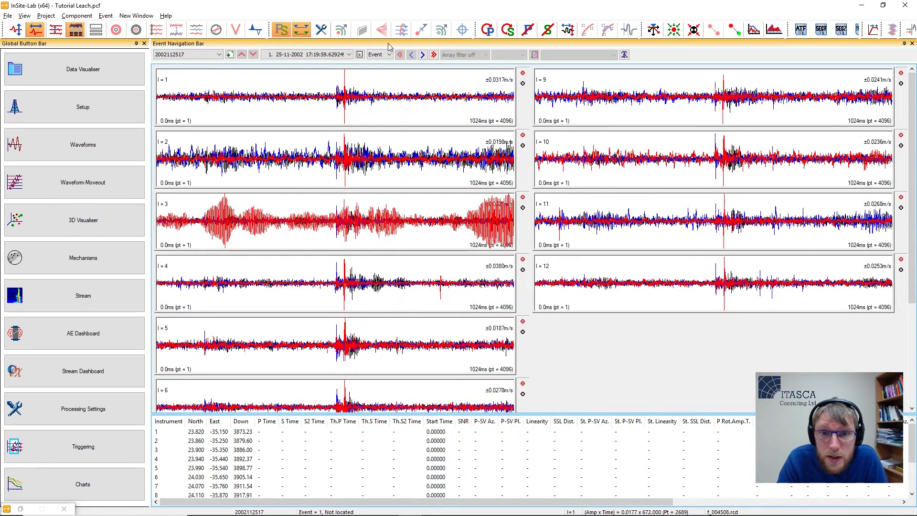
# Step: Go through the triggered events one by one up to event 19, examining the waveforms on each instrument
pyautogui.click(423, 55)
pyautogui.click(424, 55)
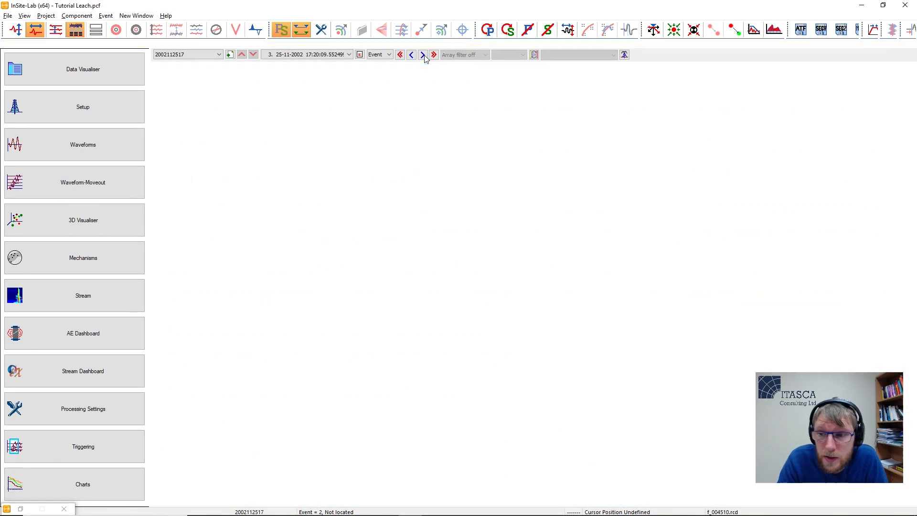
pyautogui.click(423, 55)
pyautogui.click(424, 55)
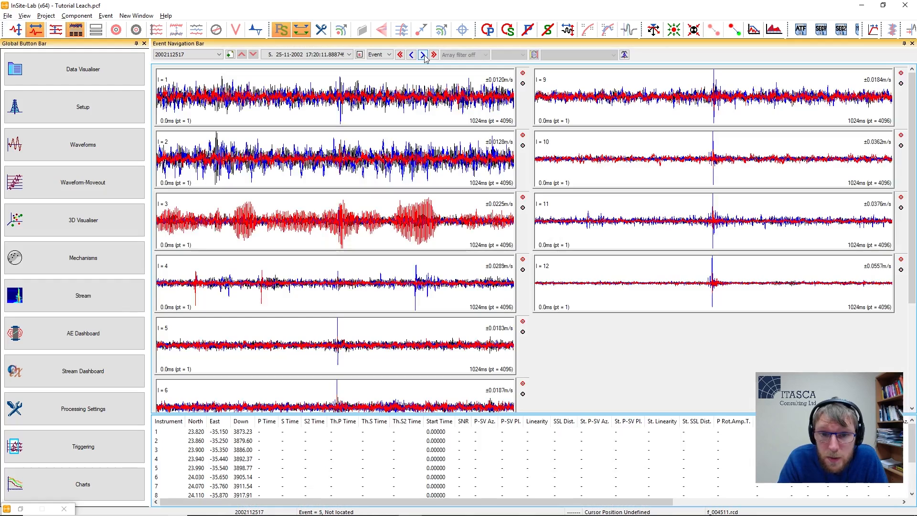
pyautogui.click(424, 55)
pyautogui.click(424, 56)
pyautogui.click(423, 55)
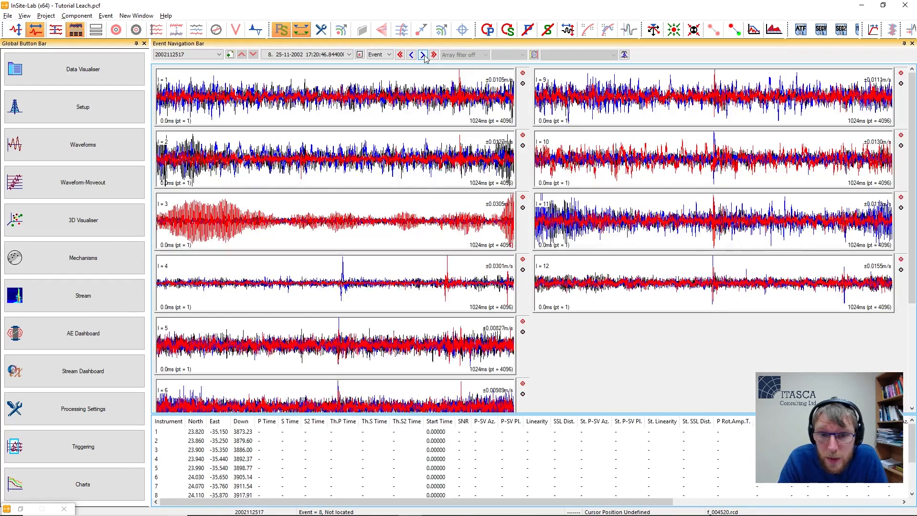
pyautogui.click(424, 55)
pyautogui.click(424, 55)
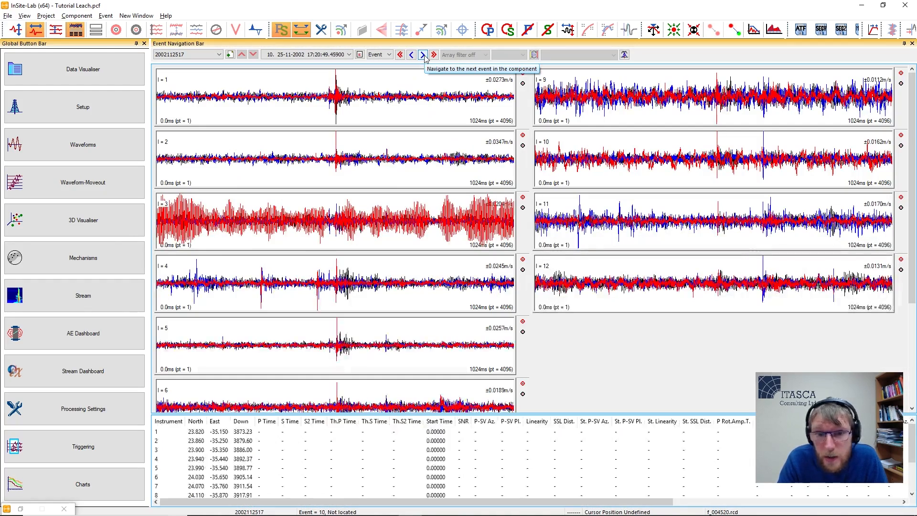
pyautogui.click(423, 56)
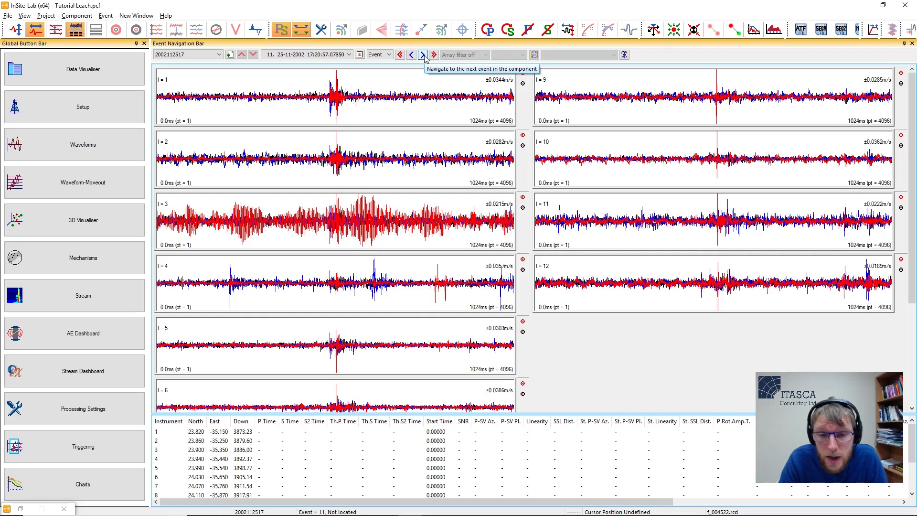
pyautogui.click(424, 55)
pyautogui.click(424, 56)
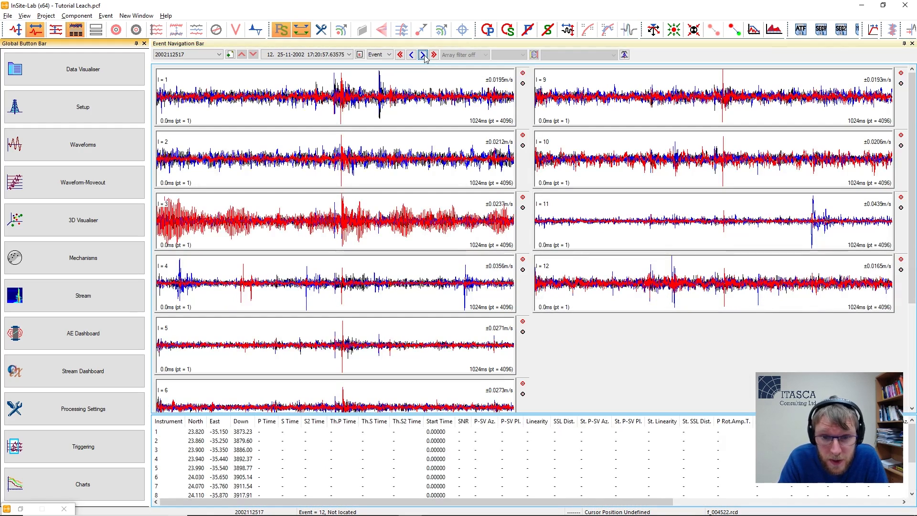
pyautogui.click(424, 56)
pyautogui.click(424, 55)
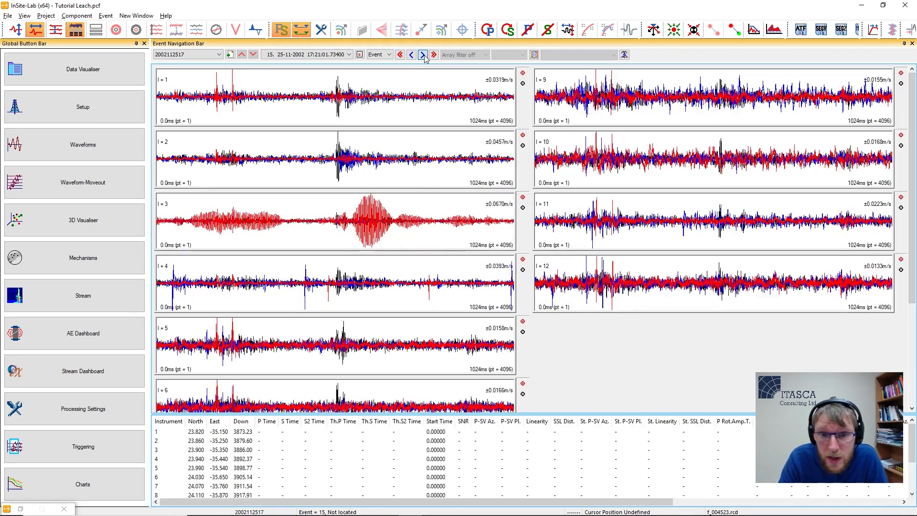
pyautogui.click(424, 55)
pyautogui.click(424, 55)
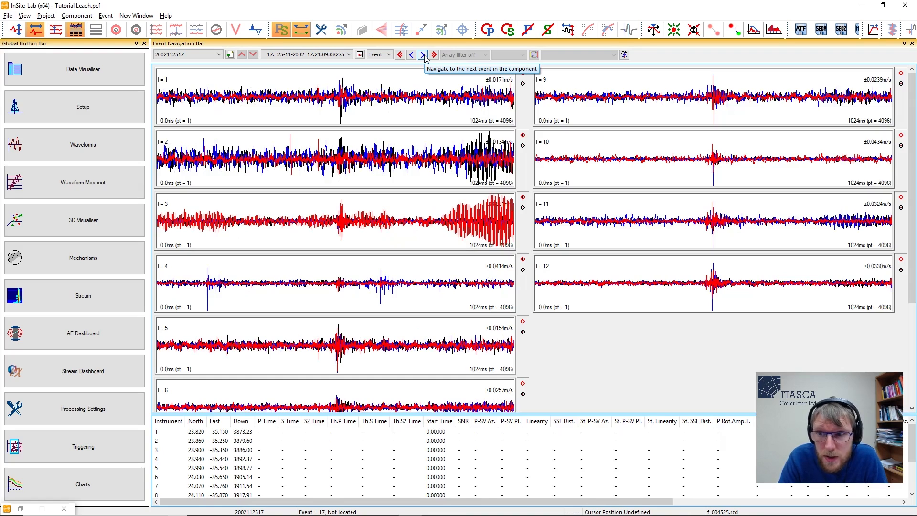
pyautogui.click(424, 55)
pyautogui.click(424, 55)
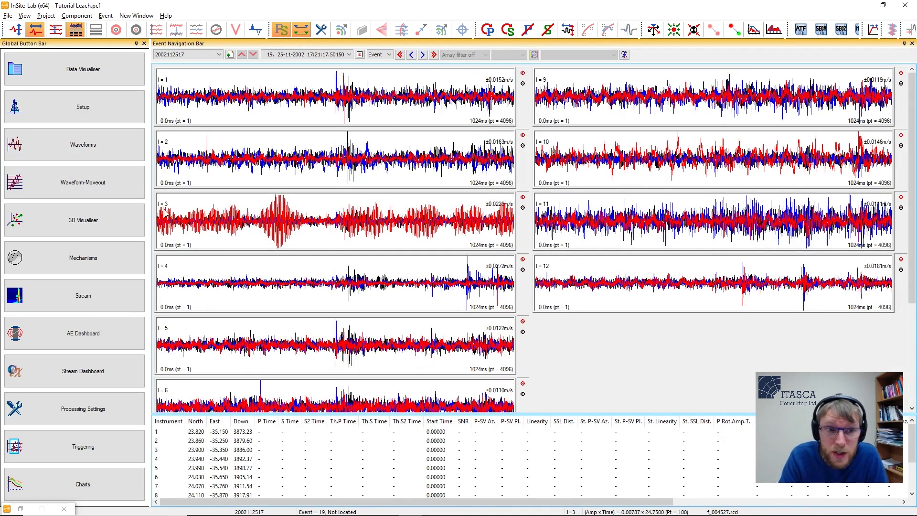
pyautogui.click(104, 70)
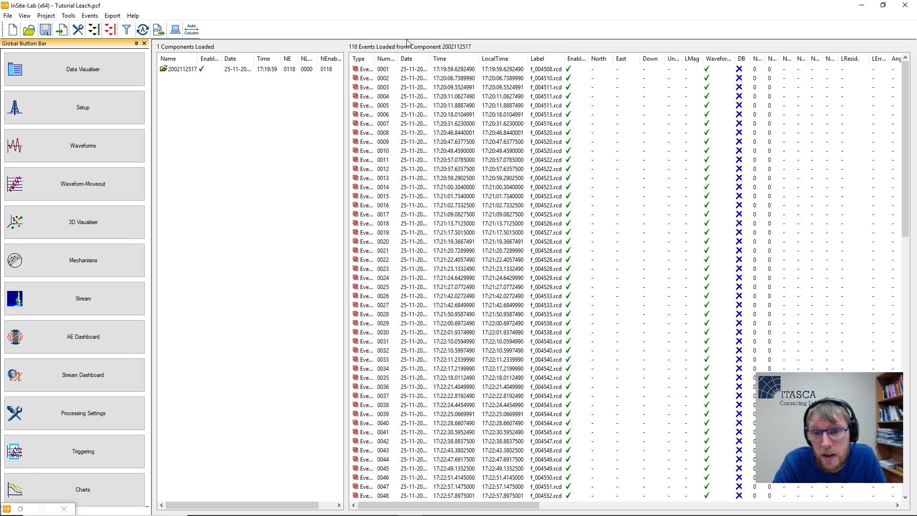
pyautogui.moveTo(907, 150); pyautogui.dragTo(904, 94)
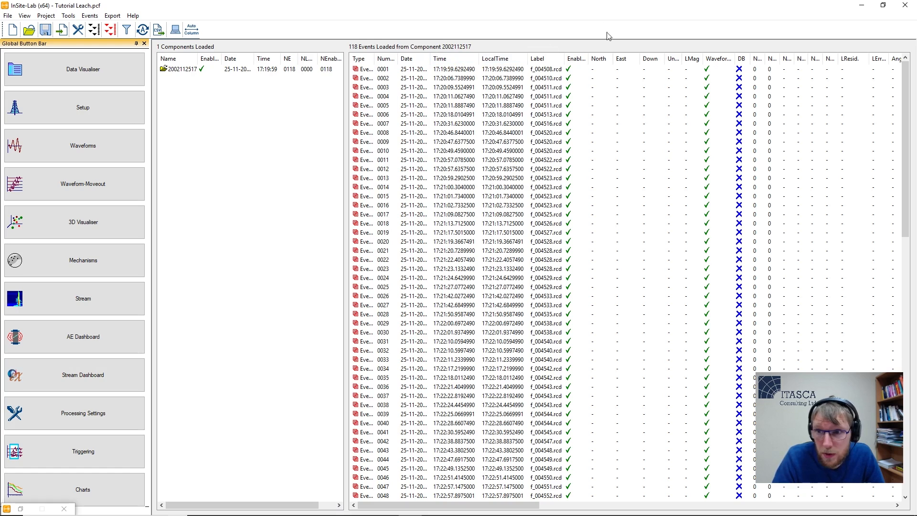
pyautogui.moveTo(504, 512); pyautogui.dragTo(416, 512)
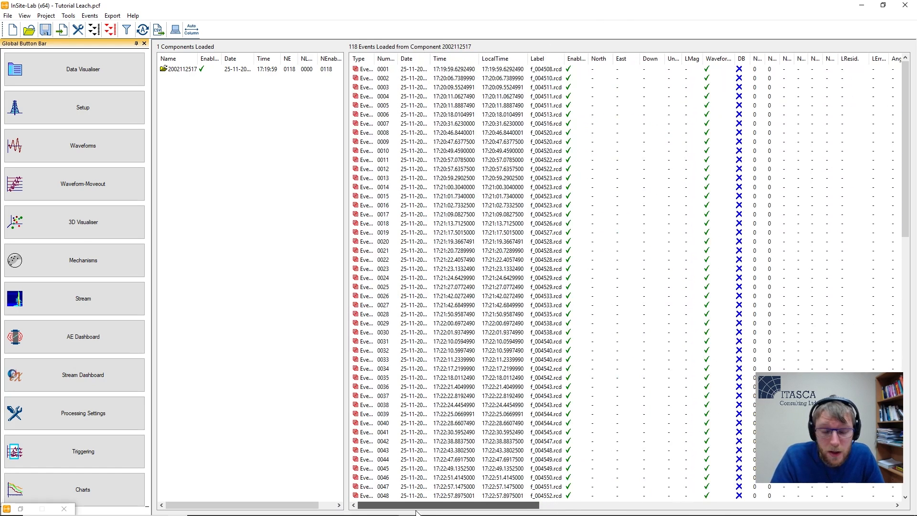
# Step: Restore the Leach dialog, set the trigger method to Use Matched Filtering, and close Leach
pyautogui.click(107, 415)
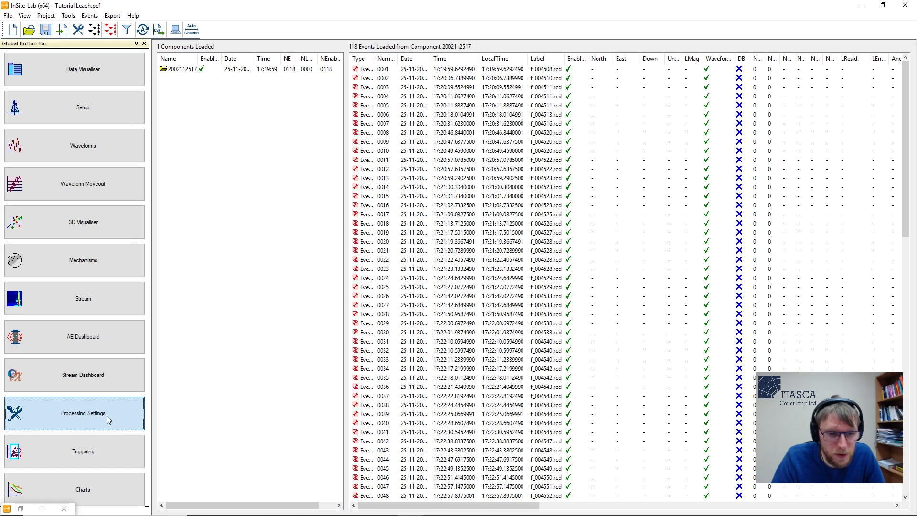
pyautogui.click(107, 448)
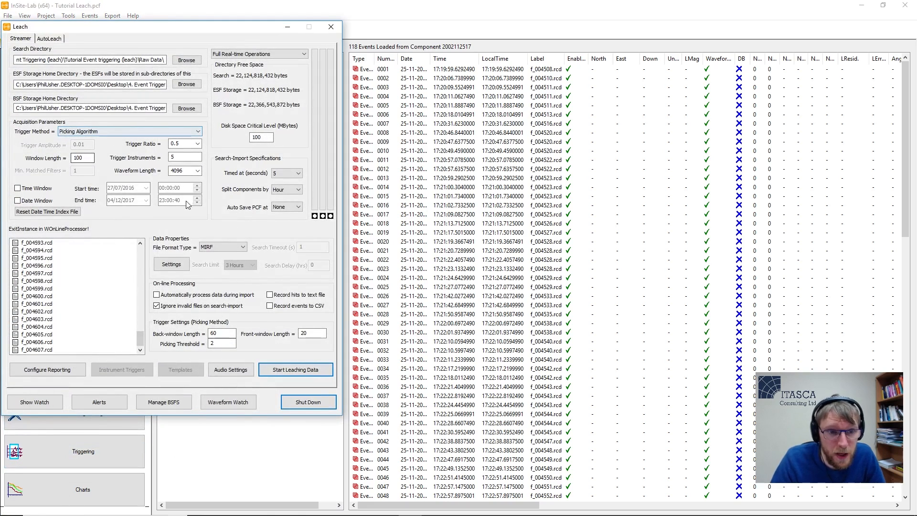
pyautogui.click(117, 132)
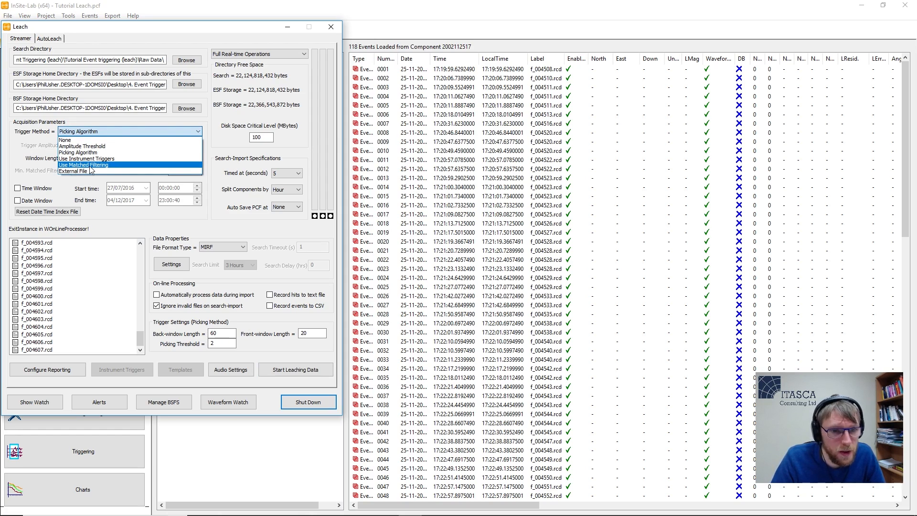
pyautogui.click(91, 169)
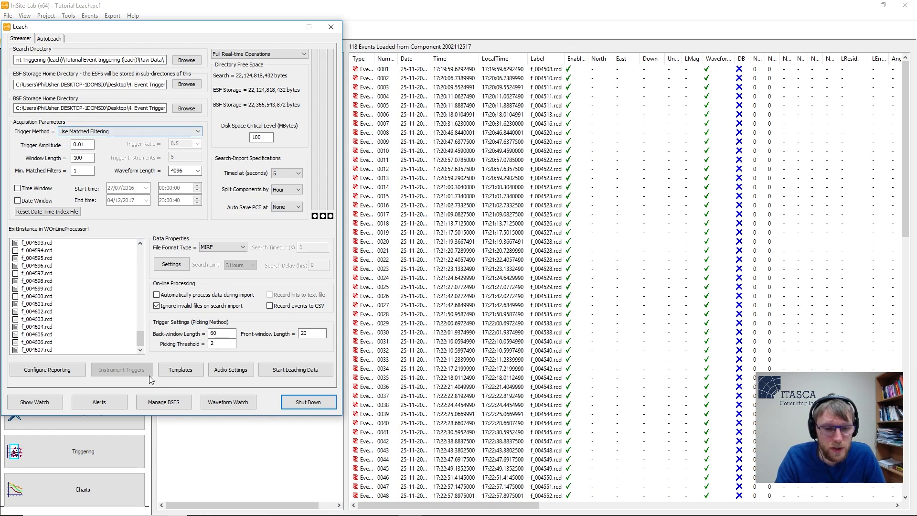
pyautogui.click(330, 26)
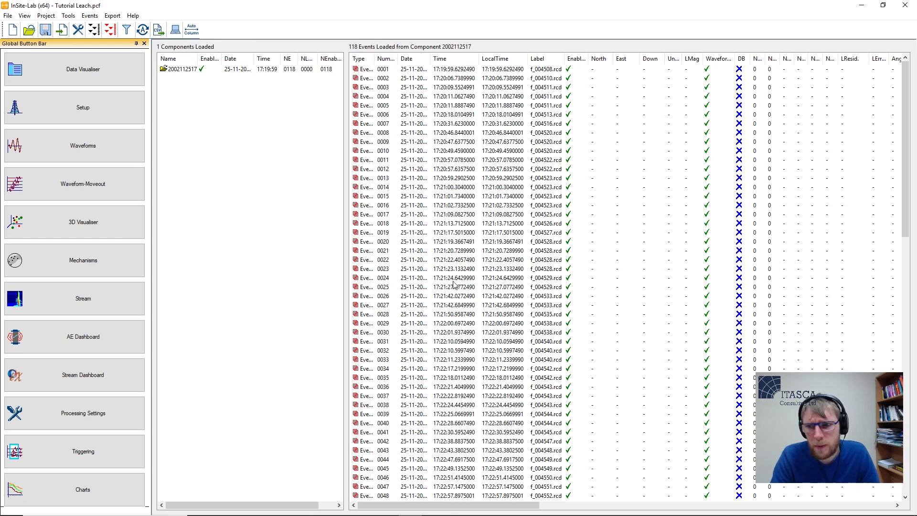
# Step: Examine the available and chosen processes in the Auto-Processing dialog, and close it without running anything
pyautogui.click(142, 31)
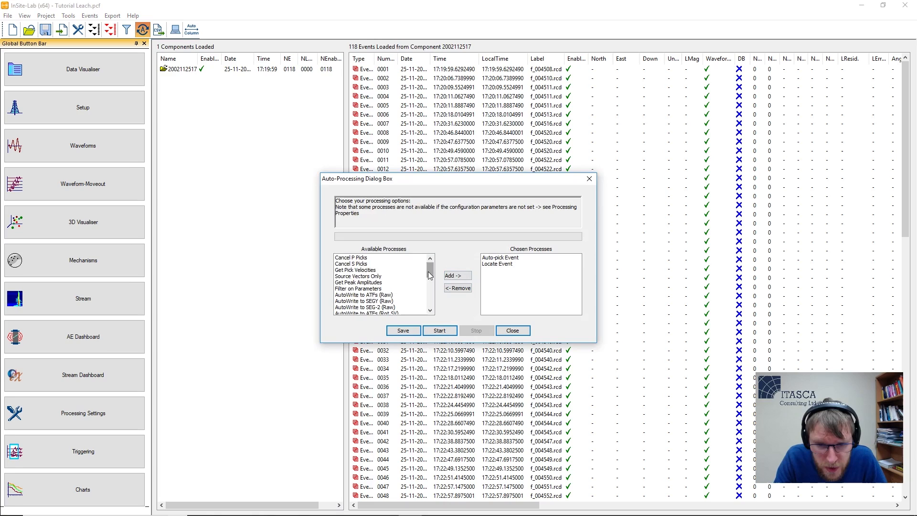
pyautogui.moveTo(430, 268)
pyautogui.mouseDown()
pyautogui.moveTo(430, 308)
pyautogui.moveTo(431, 270)
pyautogui.mouseUp()
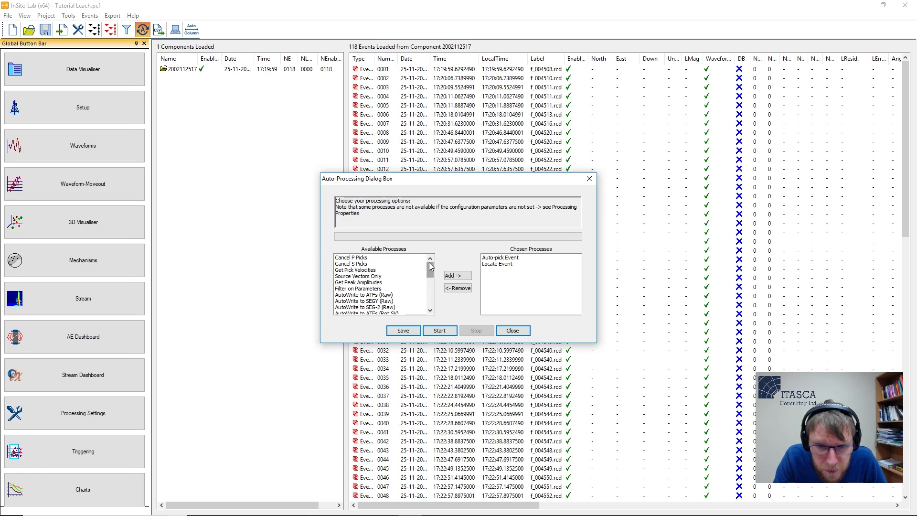
pyautogui.moveTo(431, 276); pyautogui.dragTo(432, 307)
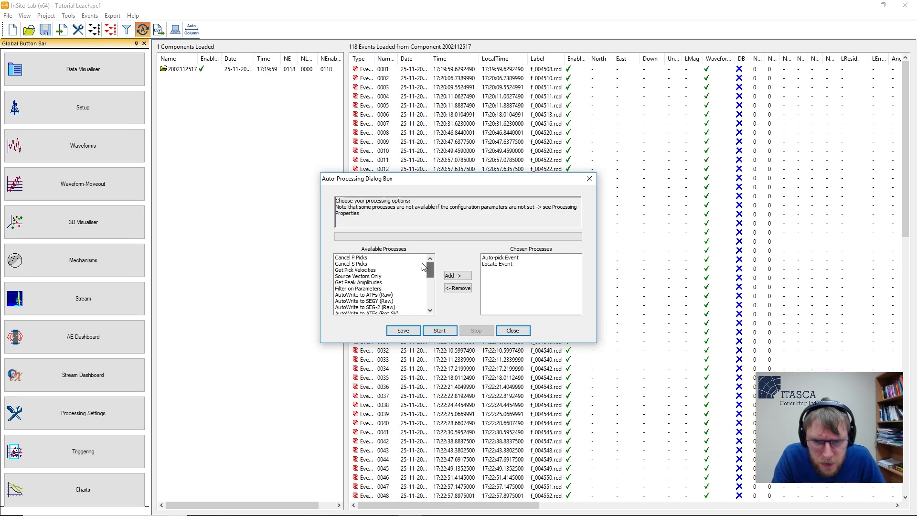
pyautogui.click(590, 179)
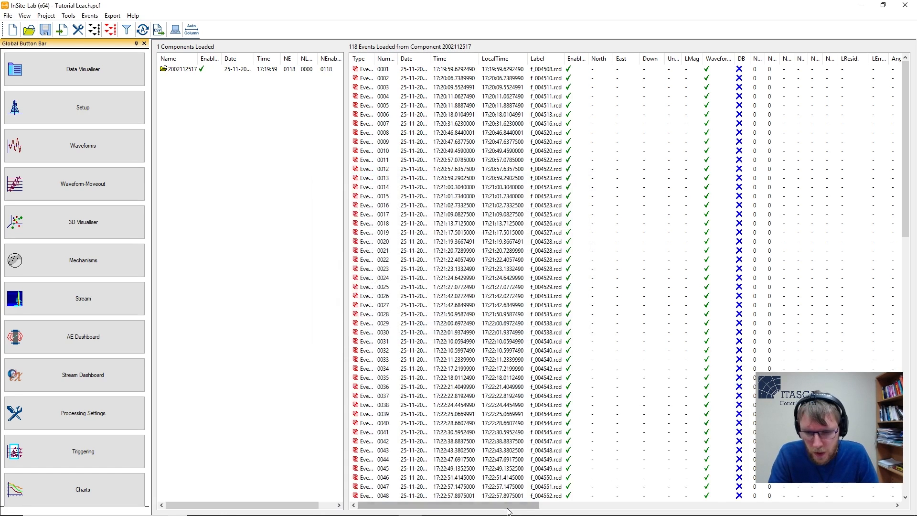
pyautogui.moveTo(519, 505); pyautogui.dragTo(367, 499)
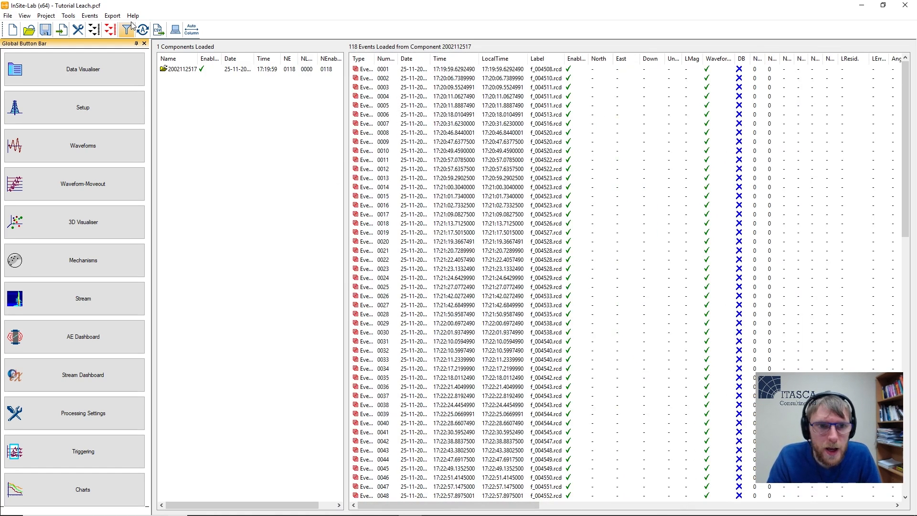
# Step: Run auto-processing on the triggered events with Auto-pick Event and Locate Event as the chosen processes
pyautogui.click(142, 30)
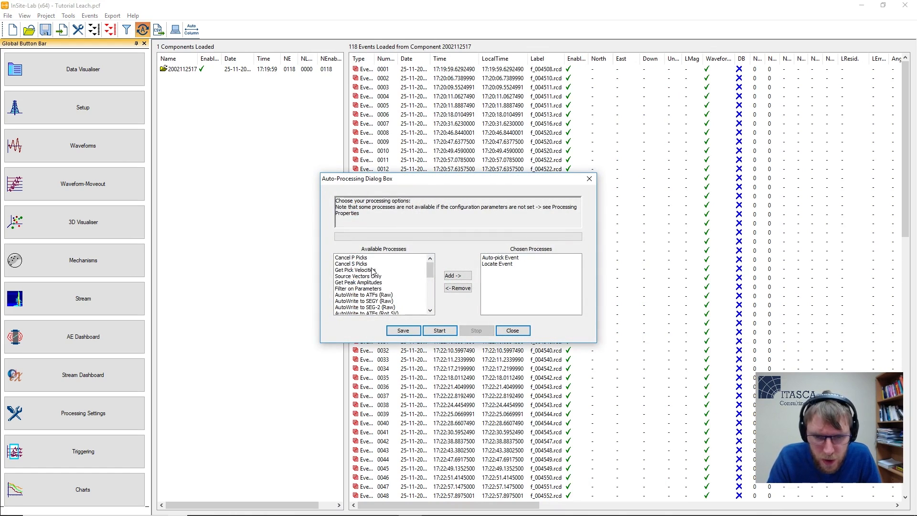
pyautogui.click(371, 270)
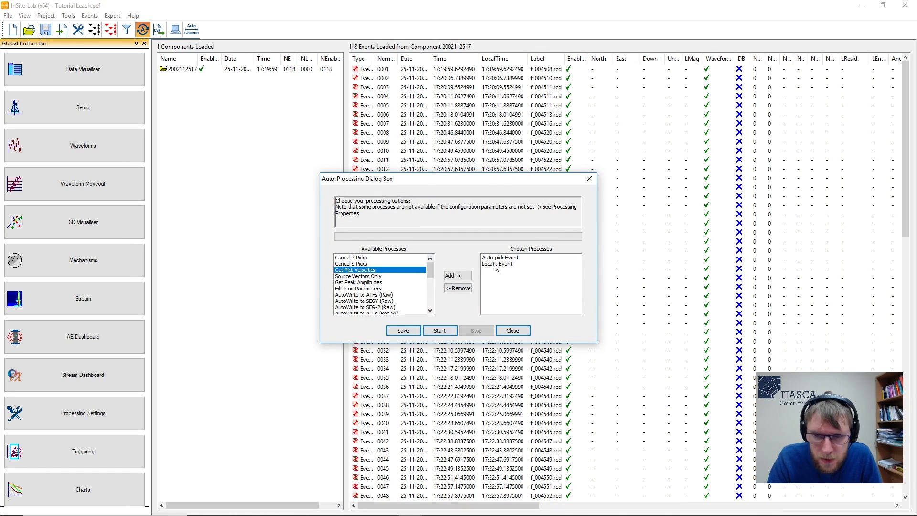
pyautogui.click(449, 331)
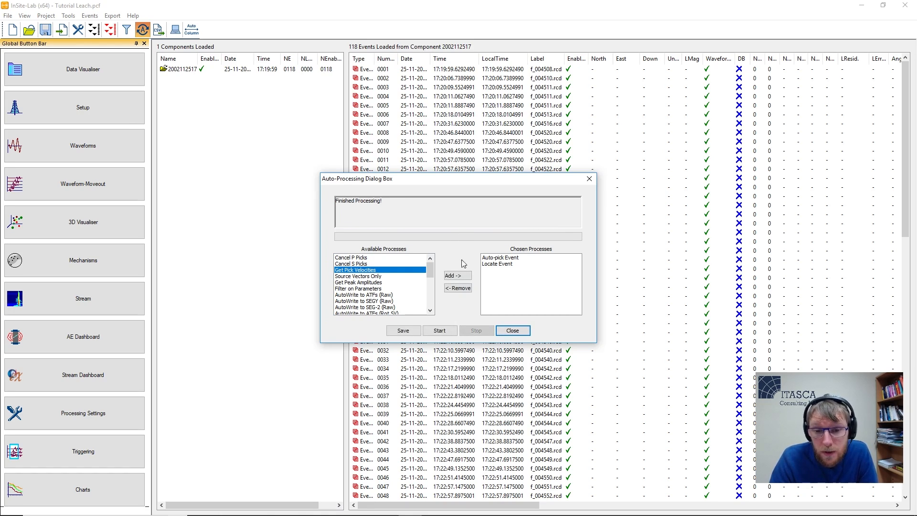
pyautogui.click(508, 330)
# Step: Widen the S:P column in the event list and sort the processed events by SNR in ascending order
pyautogui.moveTo(474, 504); pyautogui.dragTo(599, 508)
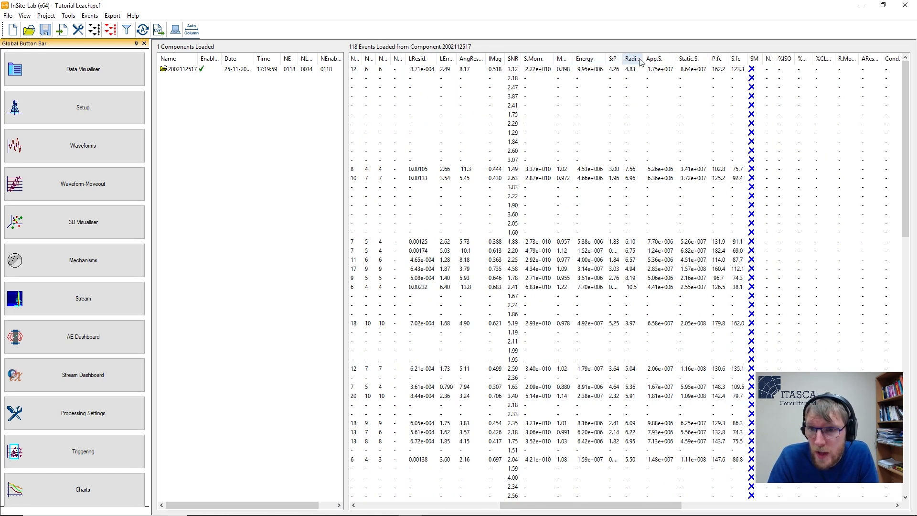
pyautogui.moveTo(622, 60)
pyautogui.mouseDown()
pyautogui.moveTo(662, 63)
pyautogui.moveTo(632, 70)
pyautogui.mouseUp()
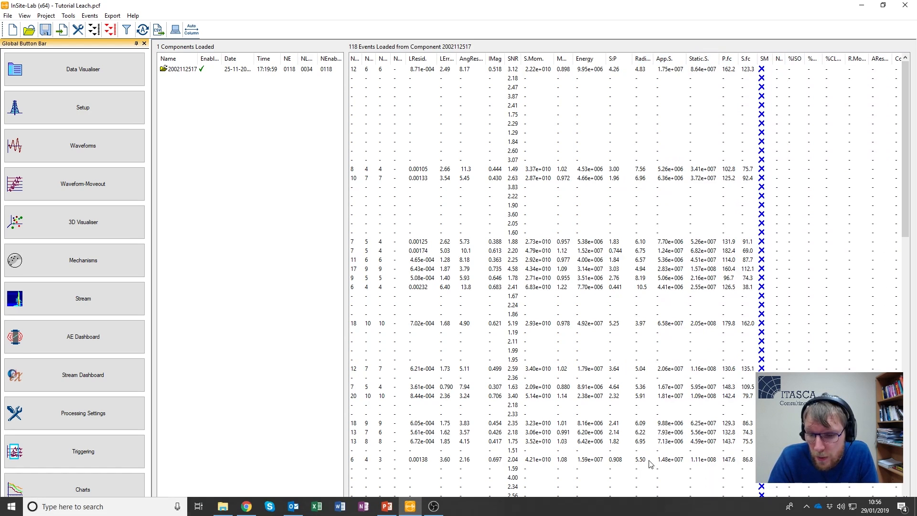
pyautogui.moveTo(660, 506); pyautogui.dragTo(617, 507)
pyautogui.click(534, 60)
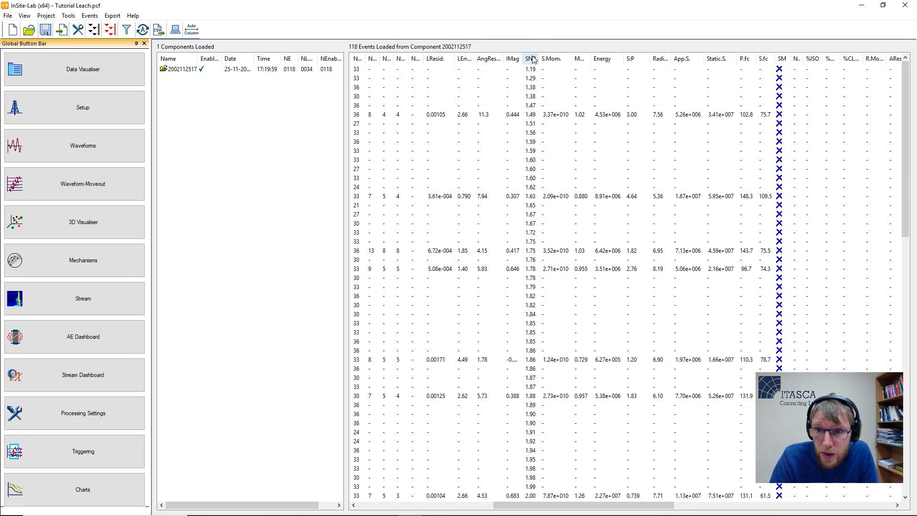
# Step: Sort the event list by SNR in descending order and select the event with the highest SNR
pyautogui.click(534, 60)
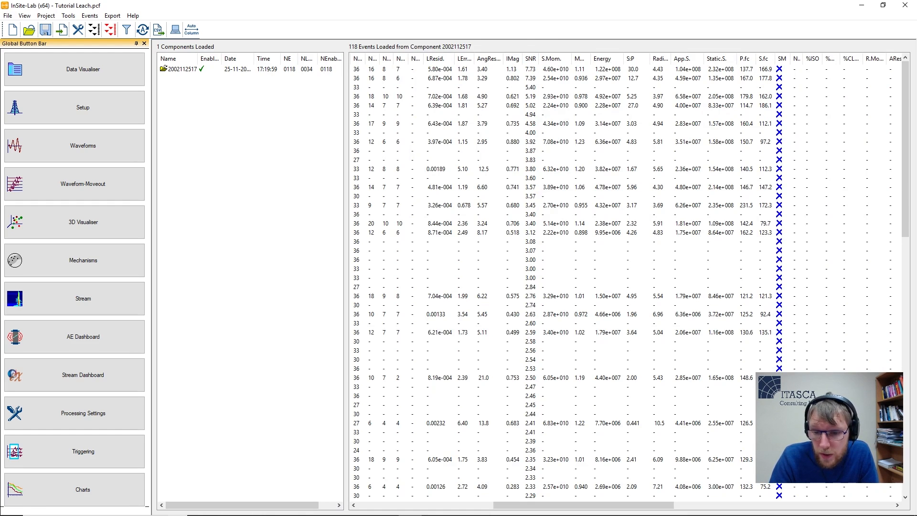
pyautogui.scroll(-8, 535, 498)
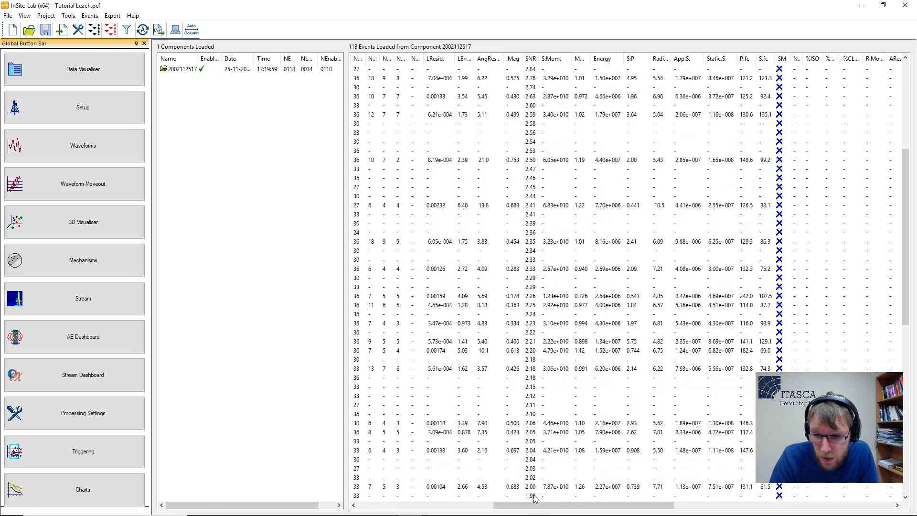
pyautogui.moveTo(535, 506); pyautogui.dragTo(468, 505)
pyautogui.scroll(8, 507, 293)
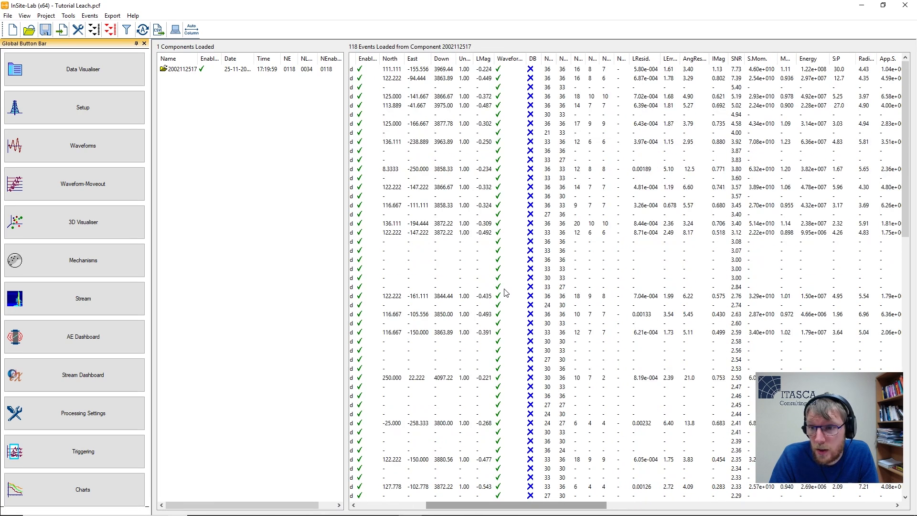
pyautogui.click(553, 70)
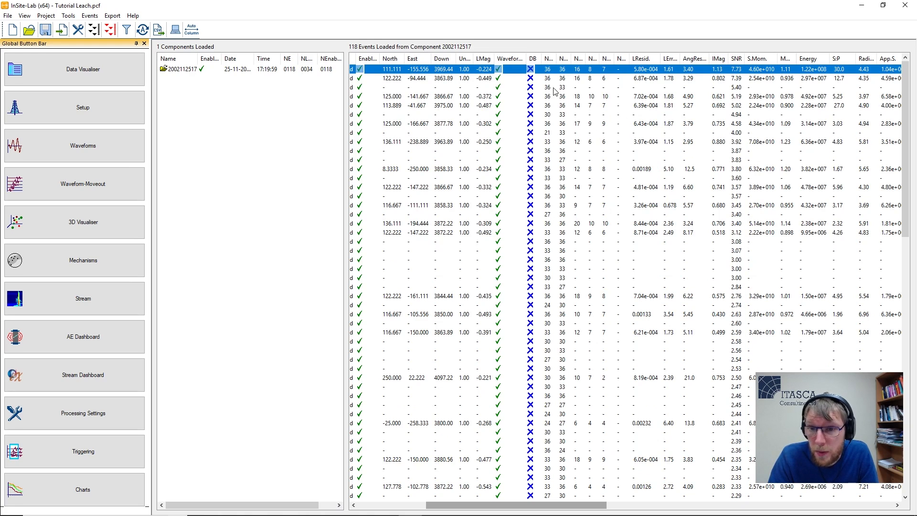
# Step: Step forward through the events in the Waveform-Moveout view to review their waveforms and automatic picks
pyautogui.click(81, 183)
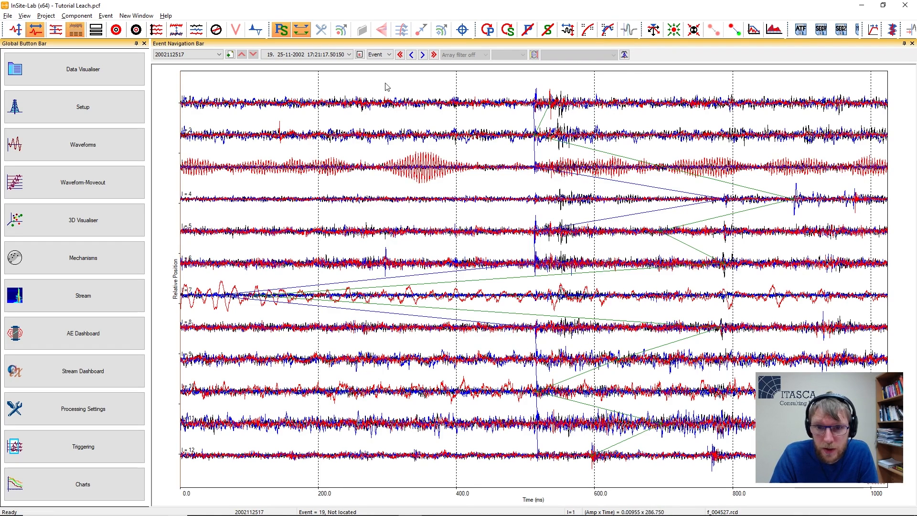
pyautogui.click(423, 54)
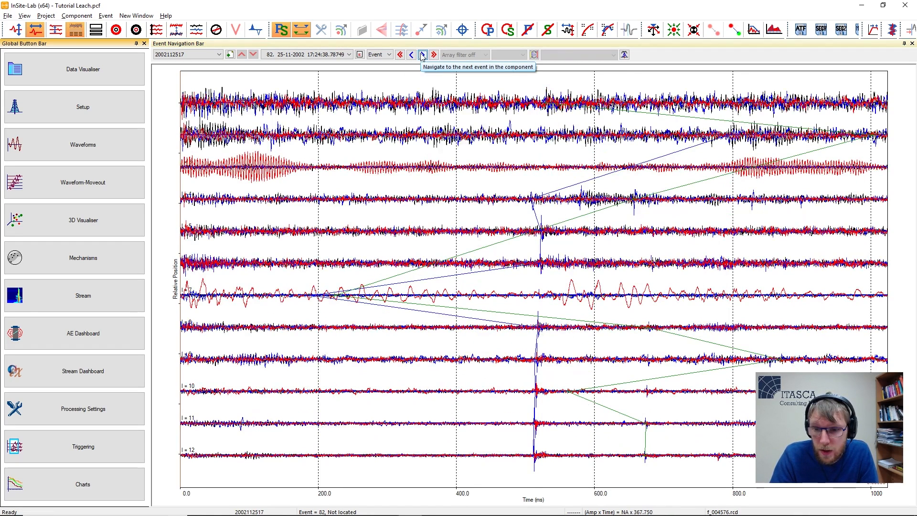
pyautogui.click(423, 54)
pyautogui.click(422, 54)
pyautogui.click(422, 55)
pyautogui.click(422, 54)
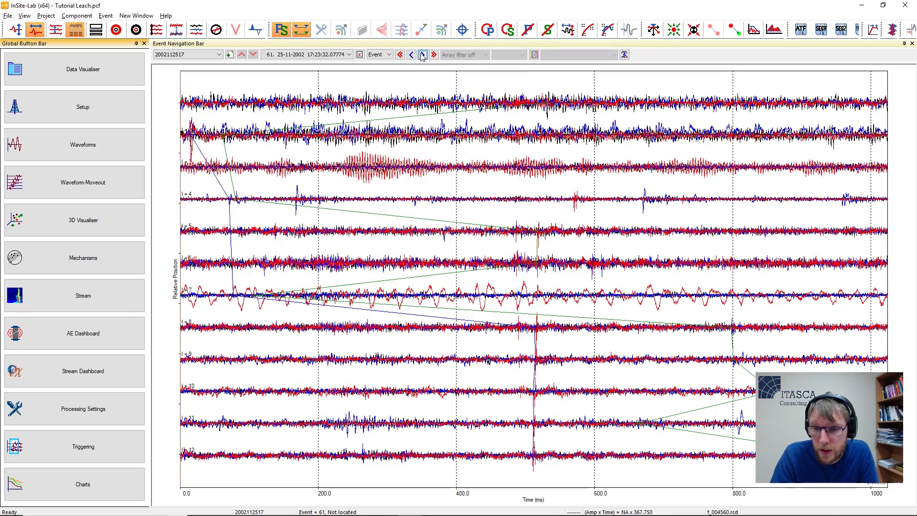
pyautogui.click(423, 54)
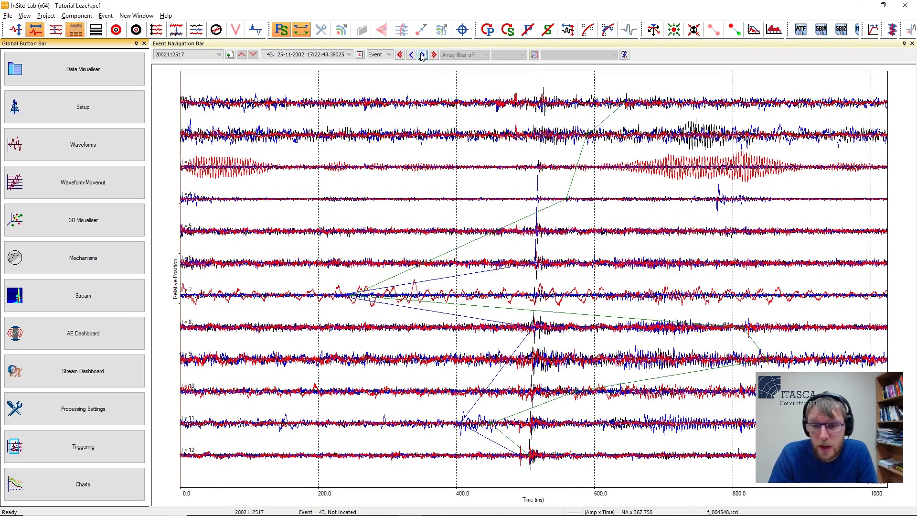
# Step: Delete every event with an SNR of 3.45 or lower from the Data Visualiser's event list
pyautogui.click(80, 82)
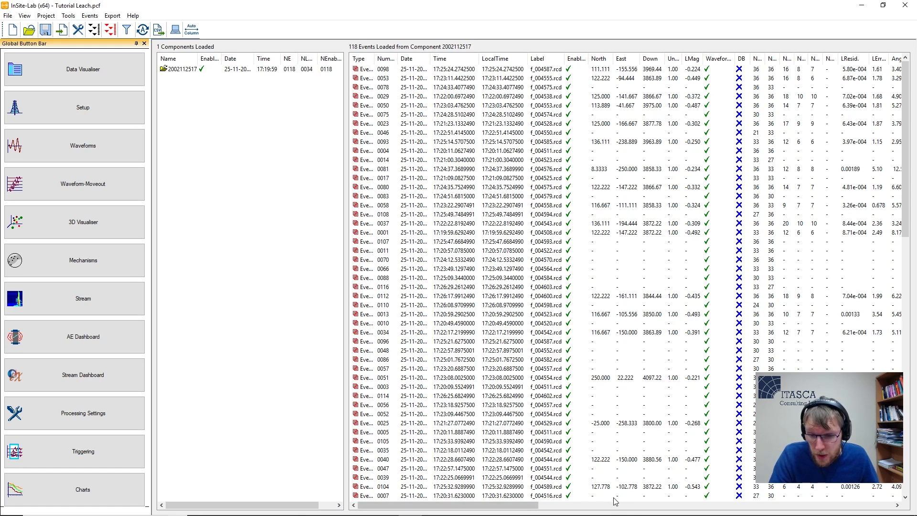
pyautogui.moveTo(525, 504); pyautogui.dragTo(557, 451)
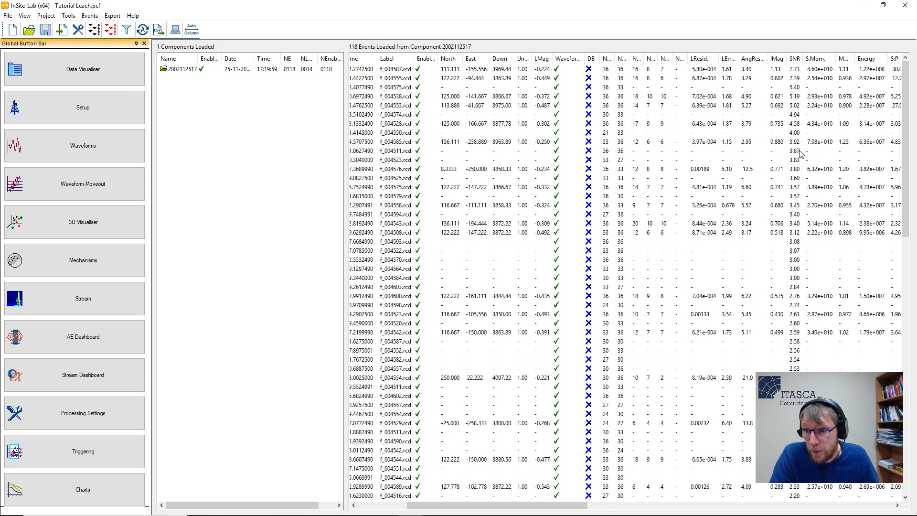
pyautogui.click(789, 207)
pyautogui.scroll(-9, 476, 330)
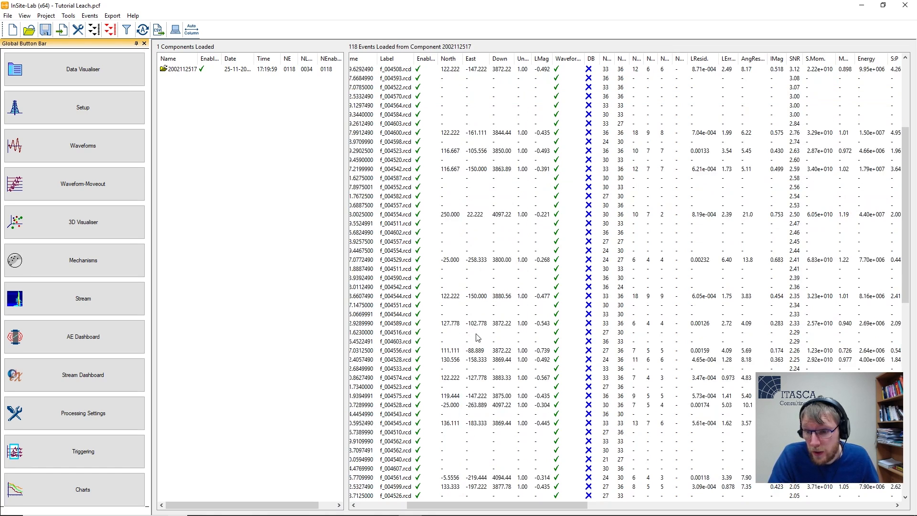
pyautogui.moveTo(909, 267); pyautogui.dragTo(909, 428)
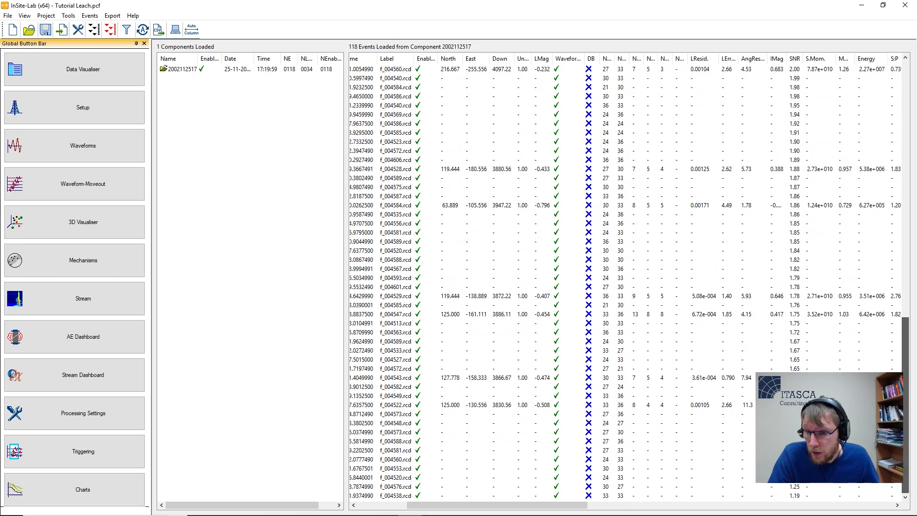
pyautogui.keyDown('shift'); pyautogui.click(405, 497); pyautogui.keyUp('shift')
pyautogui.rightClick(405, 496)
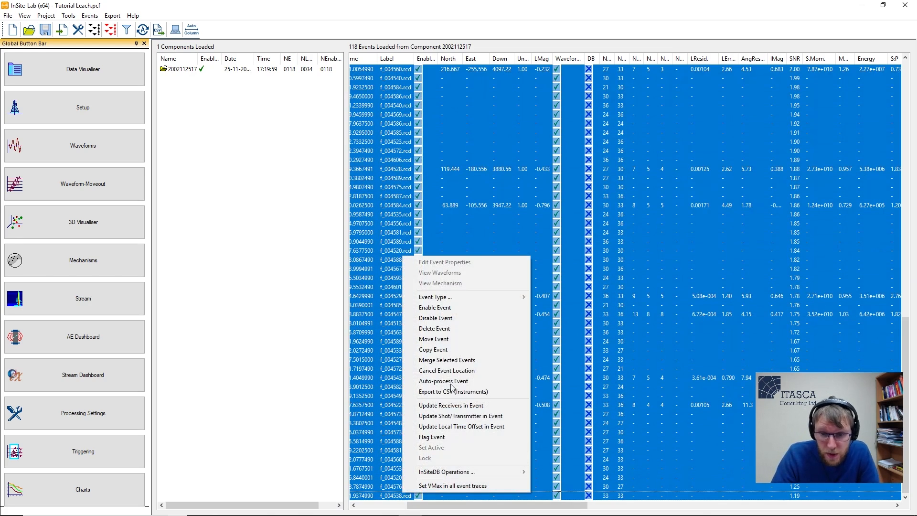
pyautogui.click(458, 330)
pyautogui.click(457, 286)
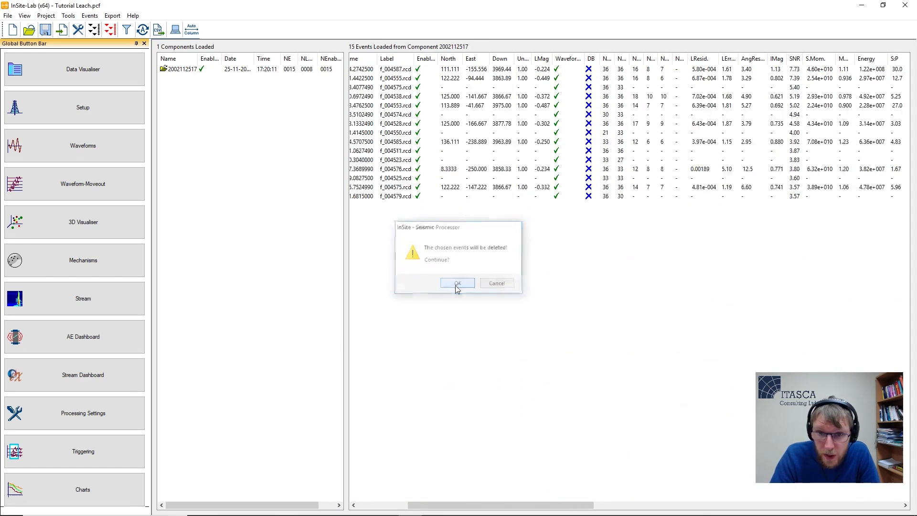
pyautogui.moveTo(478, 505); pyautogui.dragTo(426, 505)
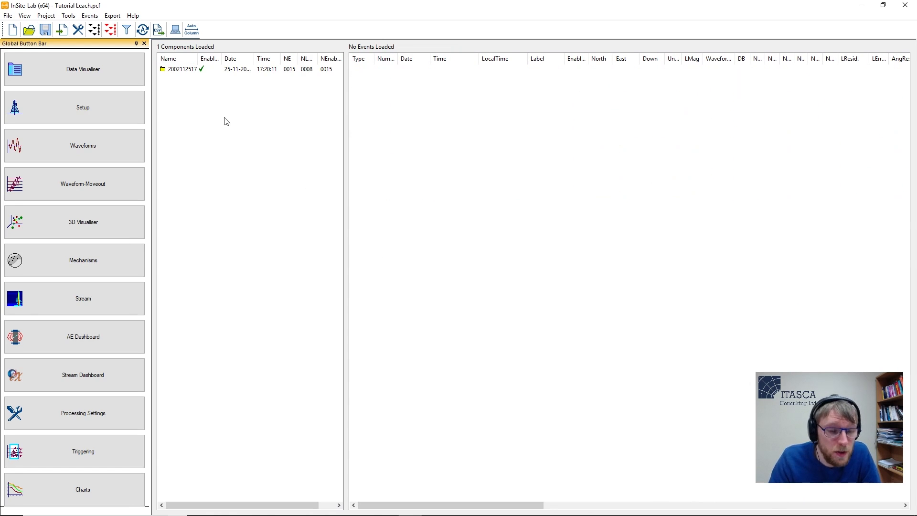
# Step: In Leach's BSF Management, delete 20021125.bif with its BSFs and reset the project to read in all BSFs
pyautogui.click(42, 454)
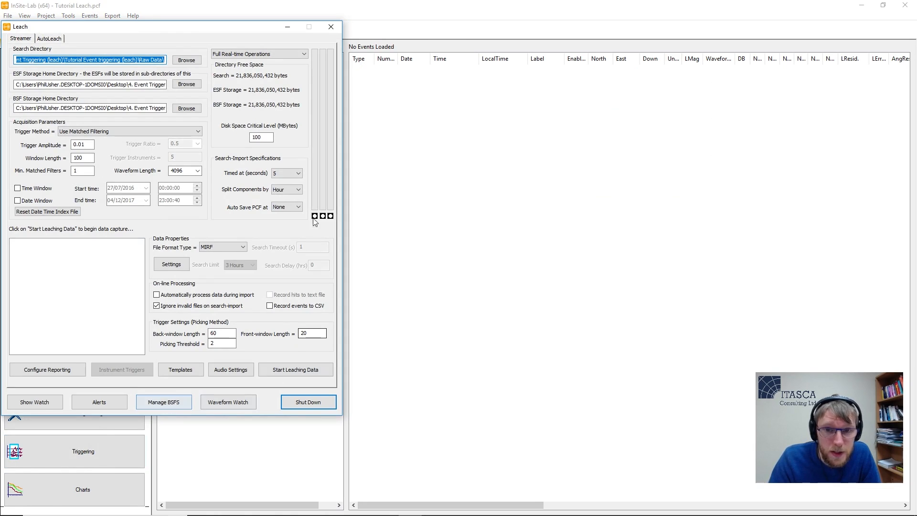
pyautogui.click(164, 402)
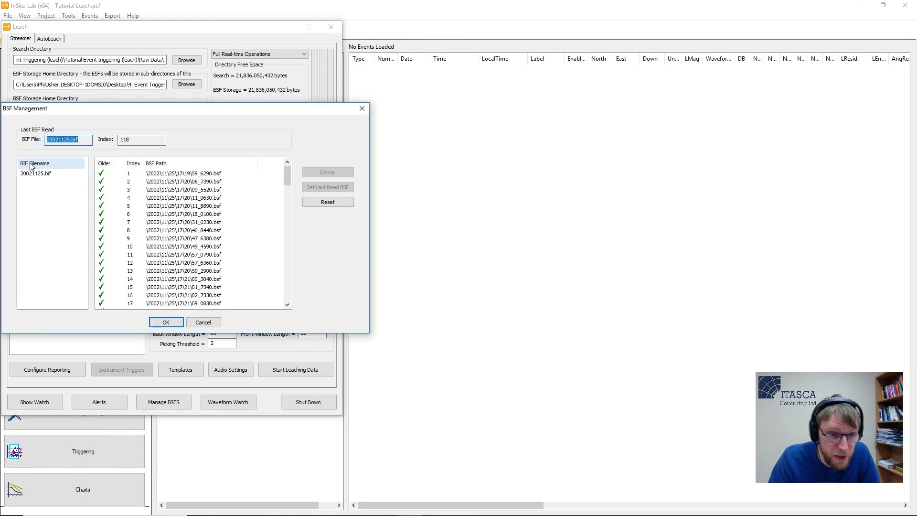
pyautogui.click(316, 173)
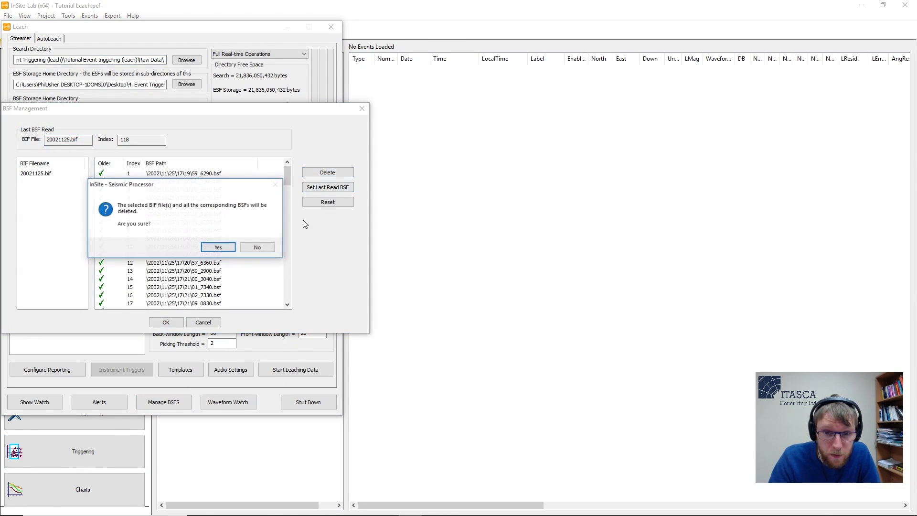
pyautogui.click(220, 248)
pyautogui.click(327, 202)
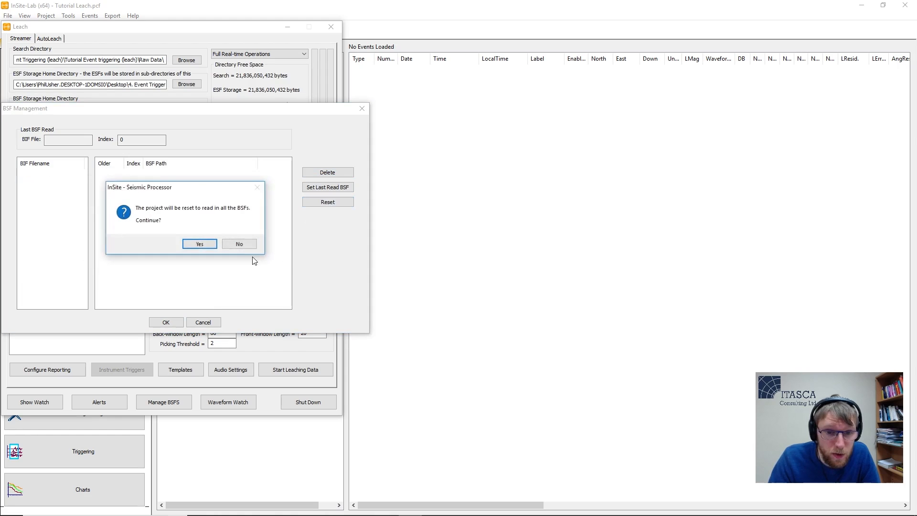
pyautogui.click(198, 243)
pyautogui.click(170, 322)
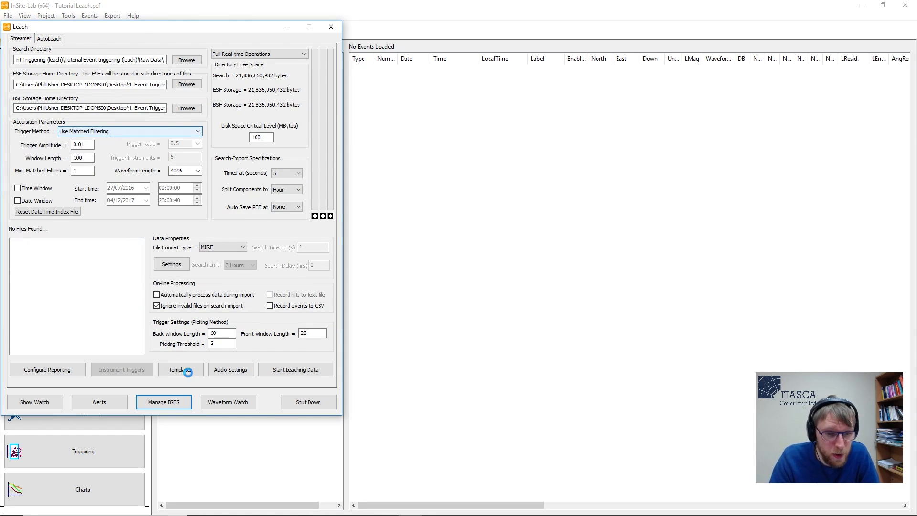
pyautogui.click(188, 372)
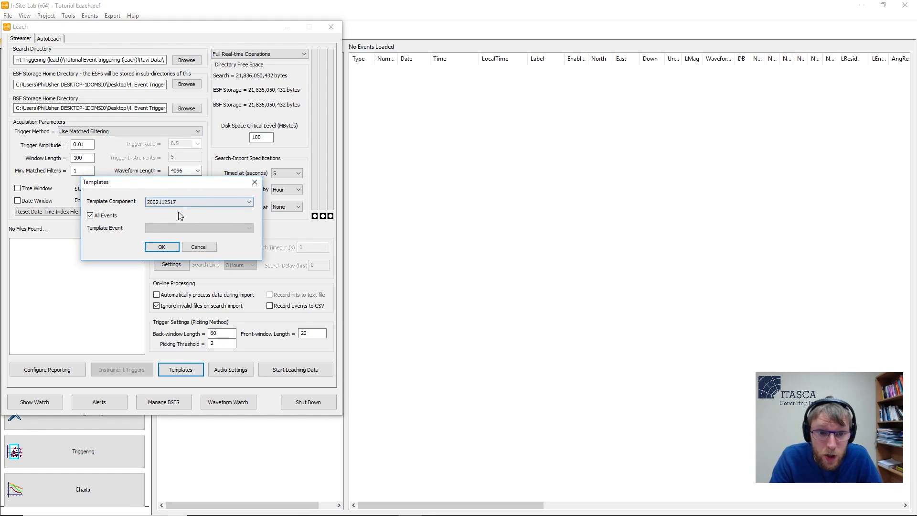
pyautogui.click(161, 247)
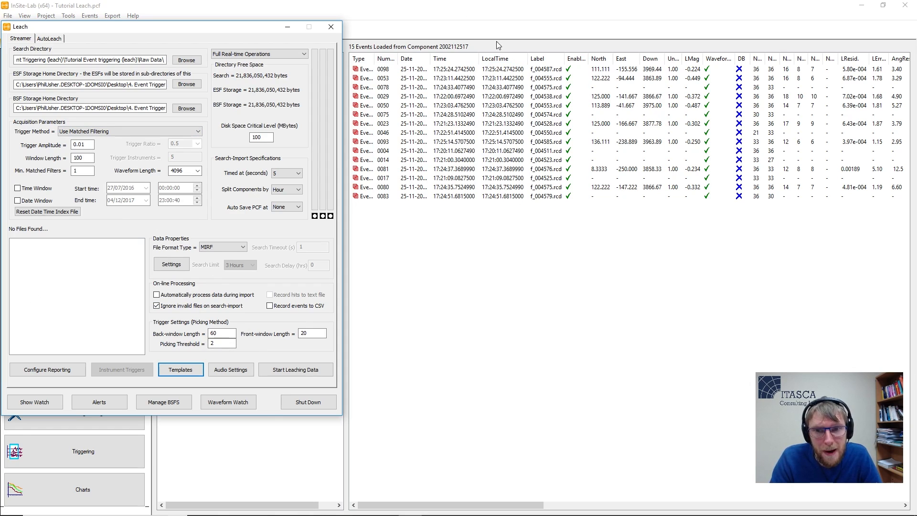
pyautogui.click(286, 373)
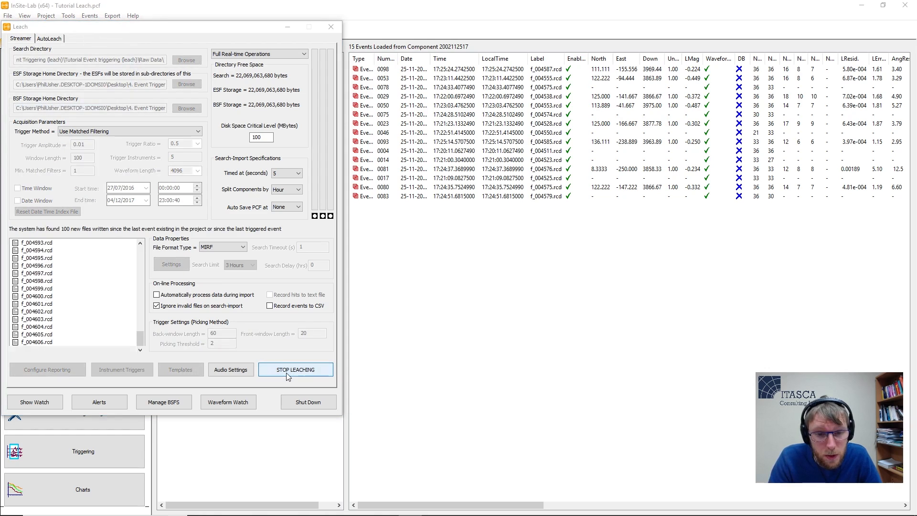
pyautogui.click(480, 292)
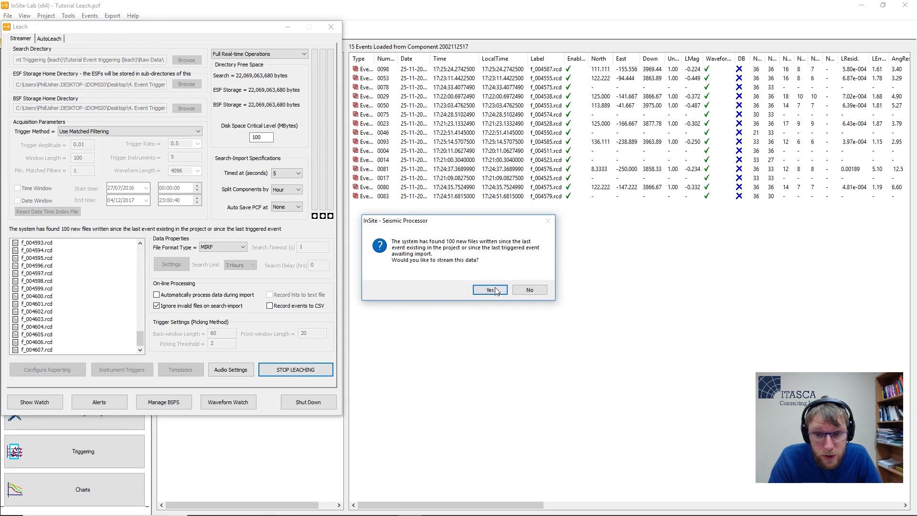
# Step: Monitor the matched-filter triggering in the message watch, the continuous waveform watch and the event list
pyautogui.click(47, 402)
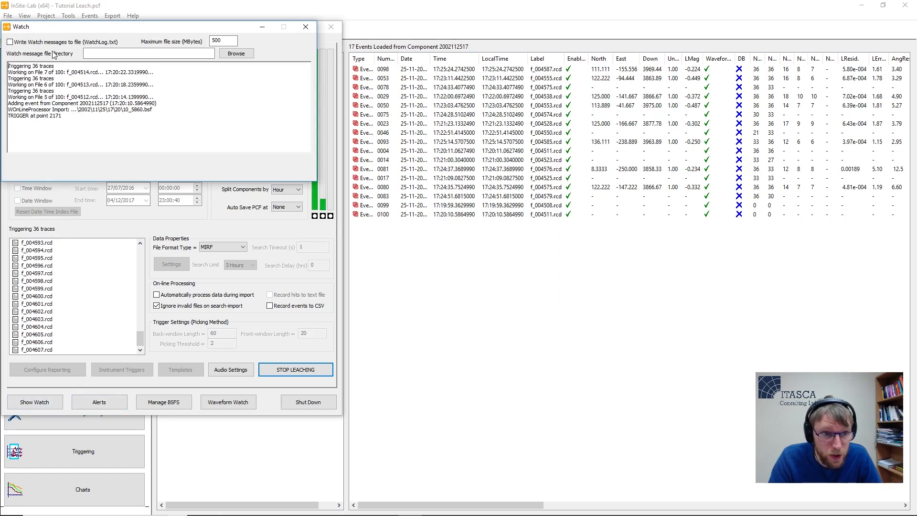
pyautogui.click(216, 403)
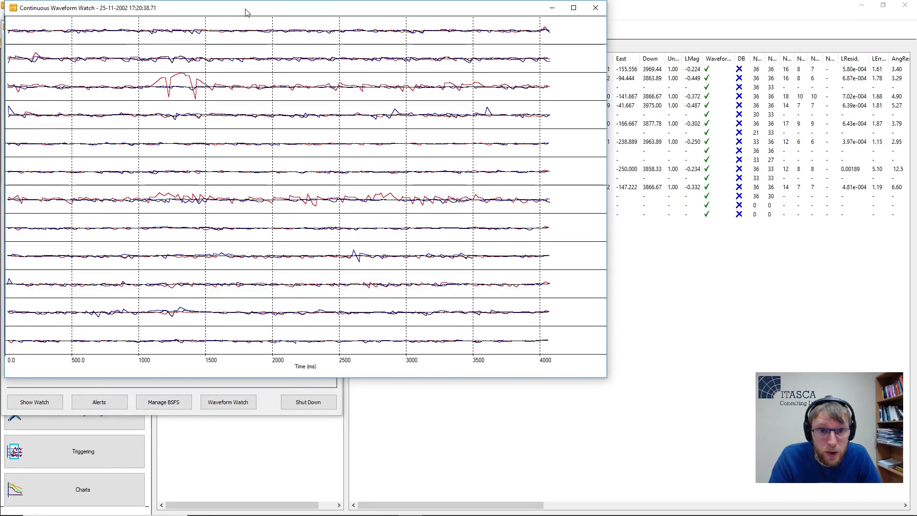
pyautogui.moveTo(246, 10)
pyautogui.mouseDown()
pyautogui.moveTo(589, 185)
pyautogui.moveTo(564, 75)
pyautogui.moveTo(579, 80)
pyautogui.moveTo(573, 103)
pyautogui.moveTo(551, 109)
pyautogui.mouseUp()
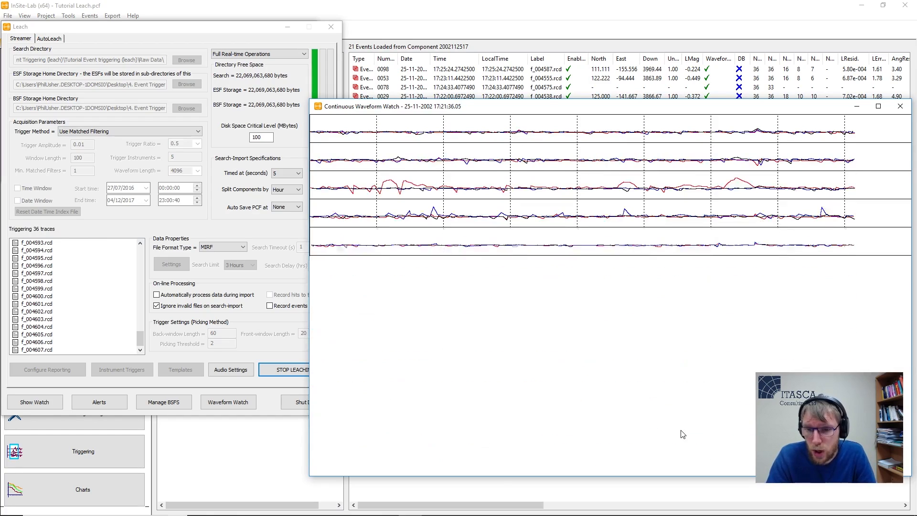
pyautogui.click(900, 106)
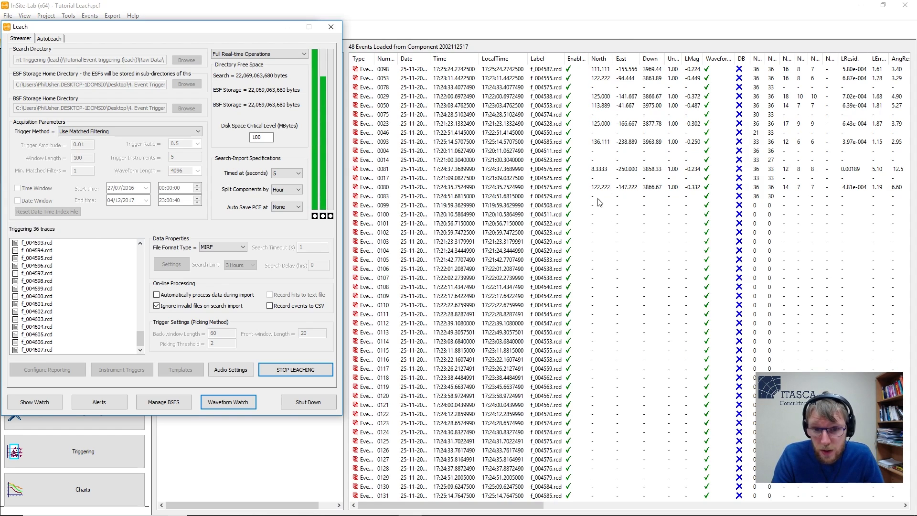
pyautogui.hscroll(1, 541, 404)
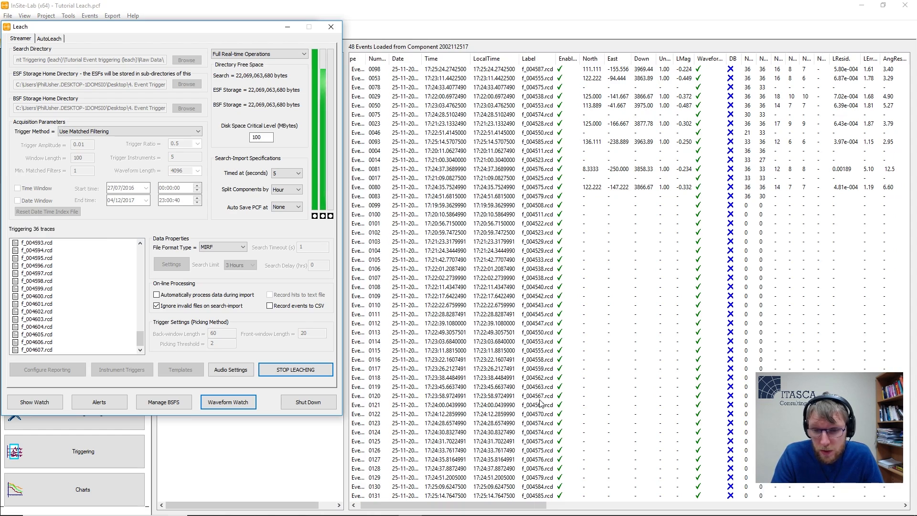
pyautogui.hscroll(-1, 541, 404)
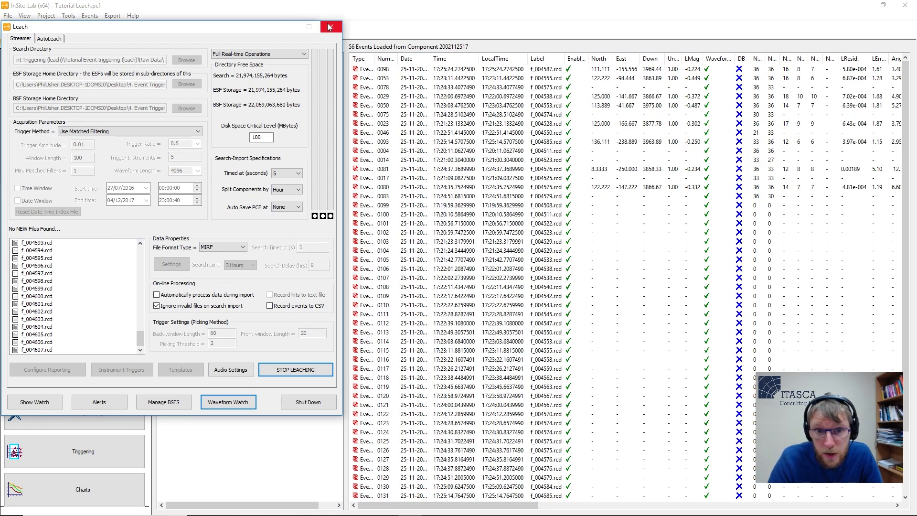
# Step: Stop leaching and close both the Leach and Watch windows
pyautogui.click(294, 371)
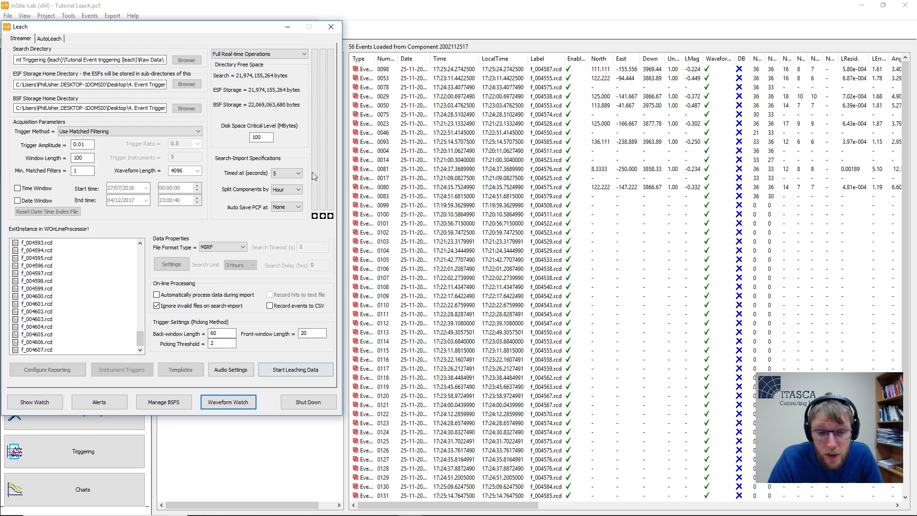
pyautogui.click(331, 27)
pyautogui.click(388, 196)
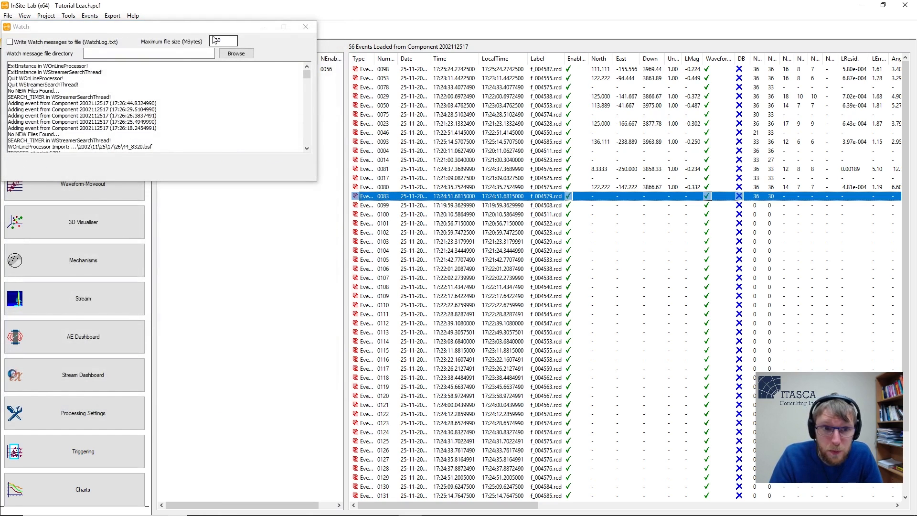
pyautogui.click(306, 27)
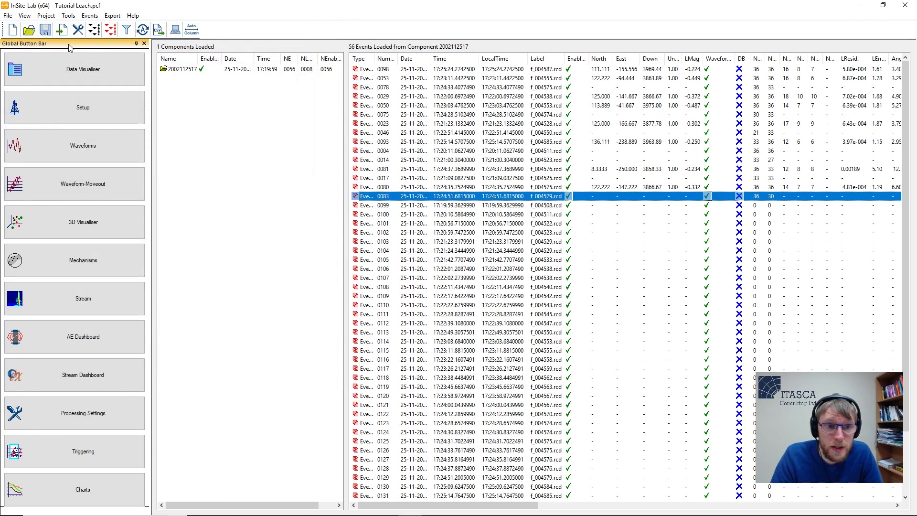
# Step: Examine the highest-SNR event in Waveform-Moveout, zoomed in on its arrivals, and return to the event list
pyautogui.click(82, 185)
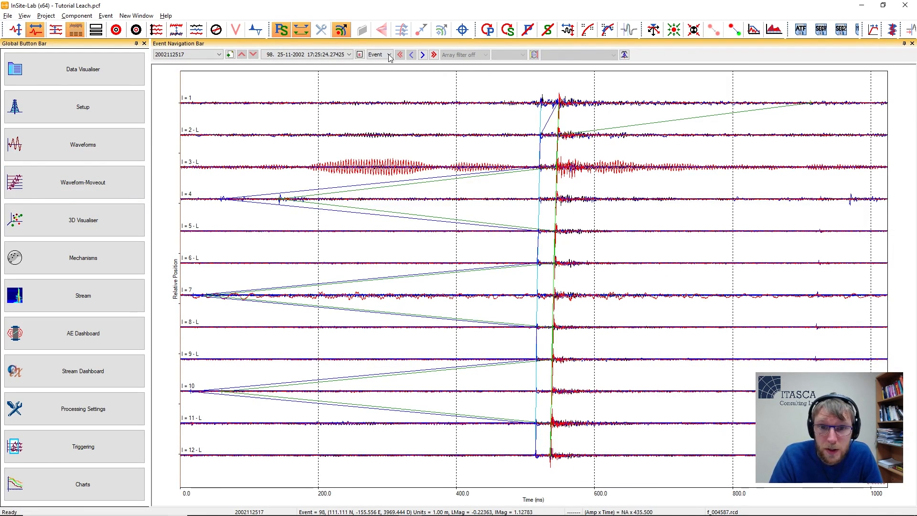
pyautogui.moveTo(508, 100)
pyautogui.mouseDown()
pyautogui.moveTo(771, 143)
pyautogui.moveTo(743, 148)
pyautogui.mouseUp()
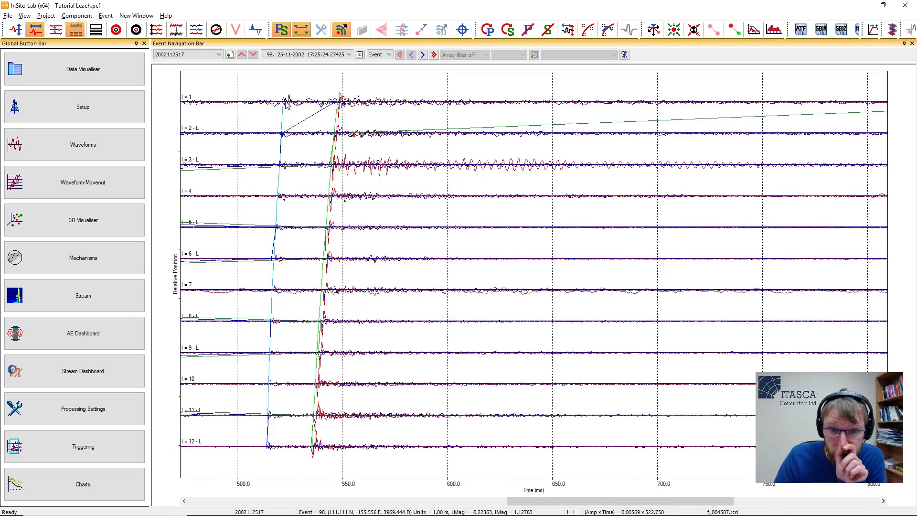
pyautogui.click(26, 70)
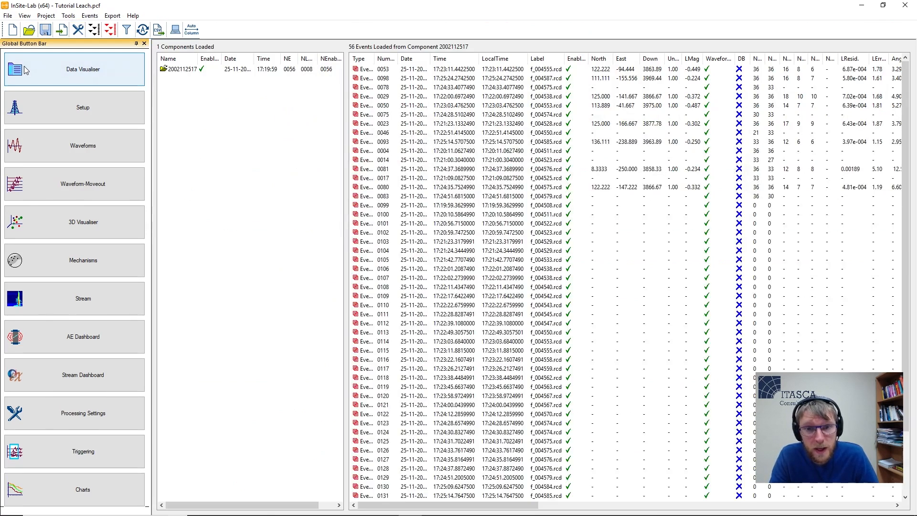
pyautogui.scroll(-1, 463, 120)
pyautogui.scroll(3, 463, 119)
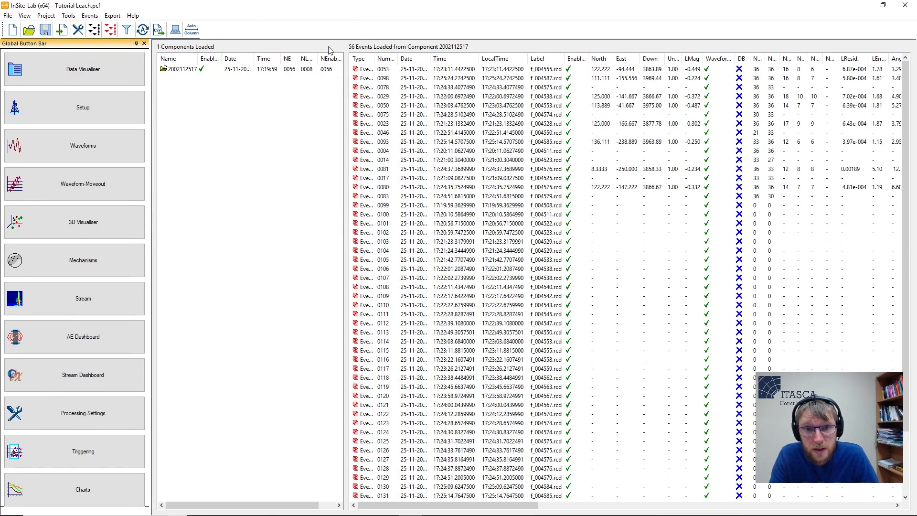